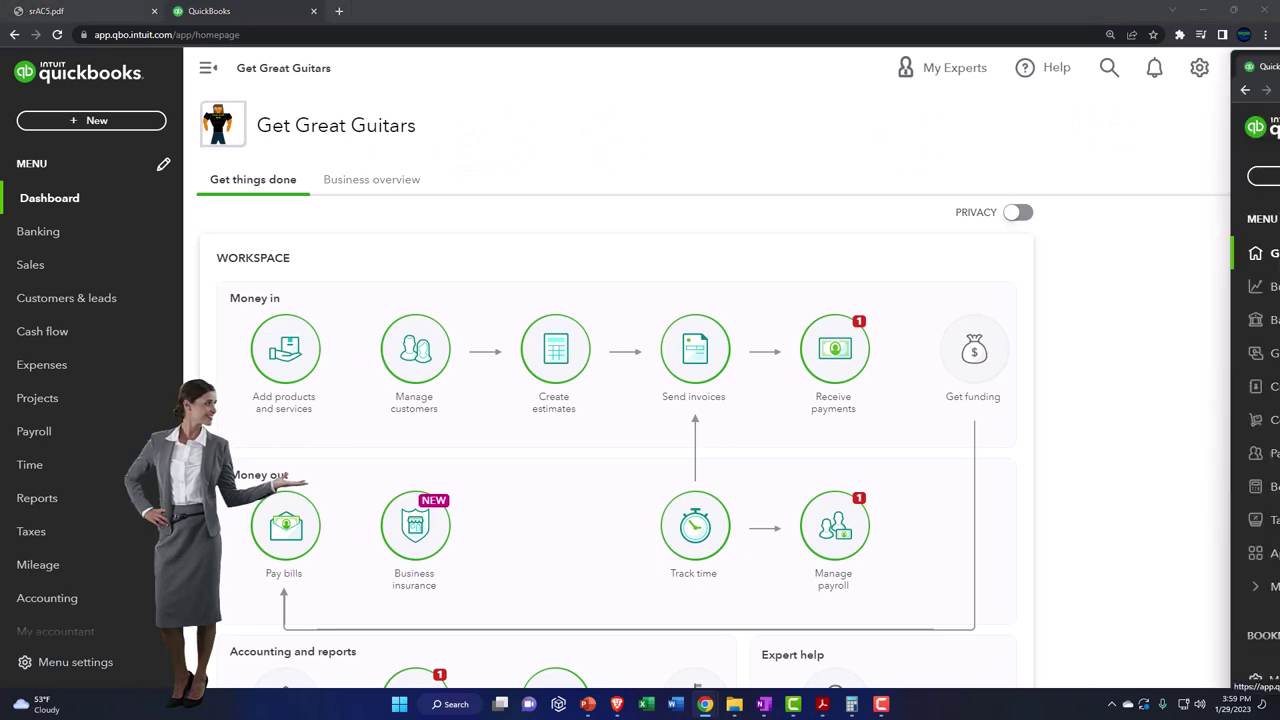
- Compare with the Sample Company file in the Incognito window, check its option for switching to Accountant view, and move the window aside
mouse_move(1279, 114)
left_mouse_down()
mouse_move(703, 197)
mouse_move(579, 178)
left_mouse_up()
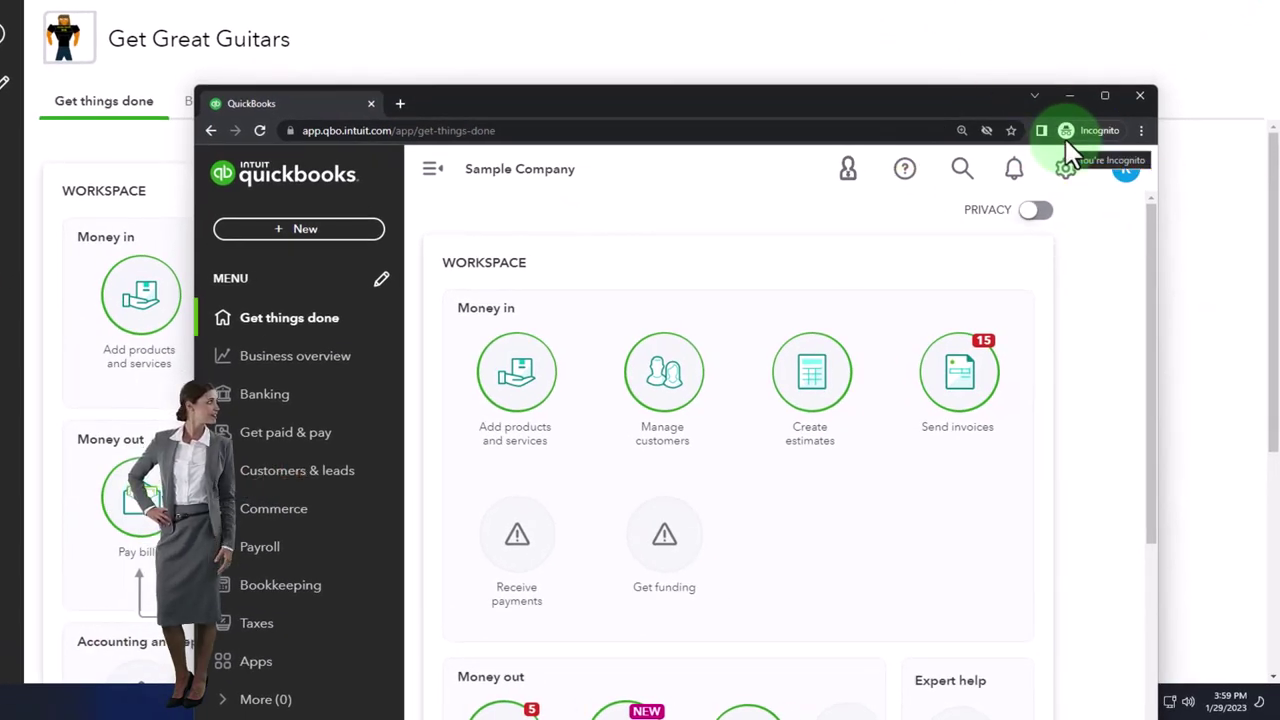
left_click(1141, 130)
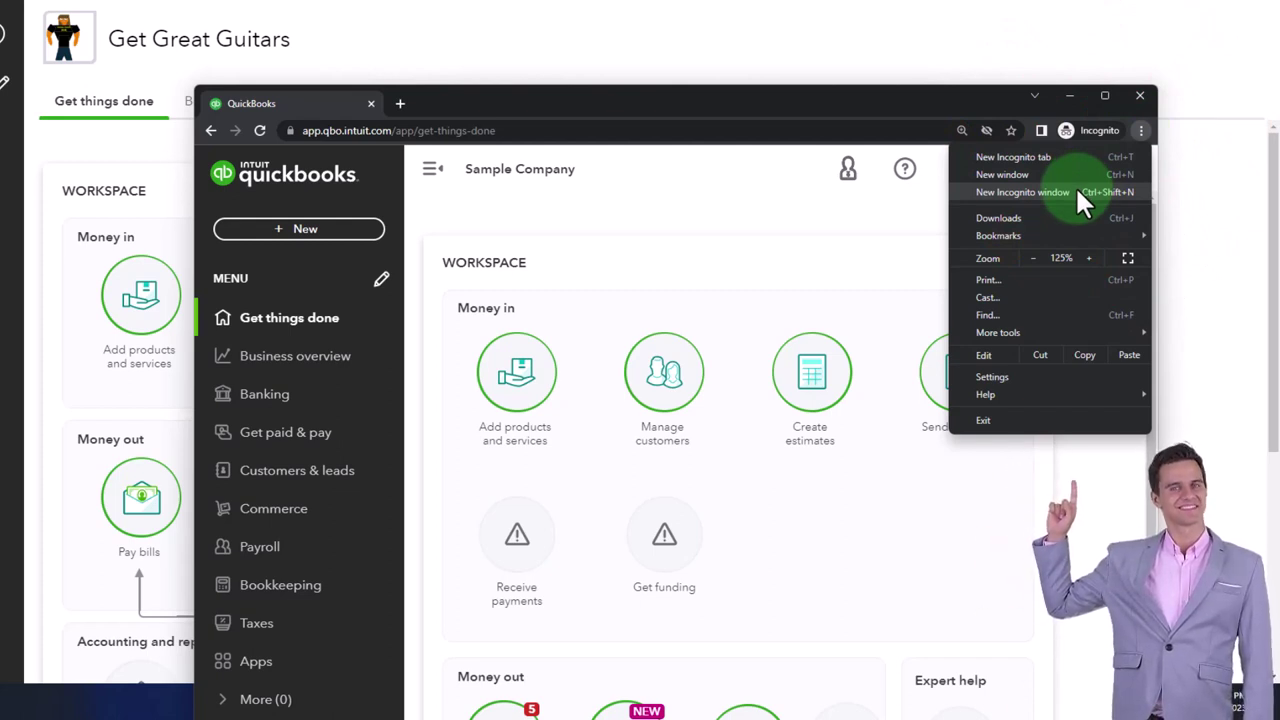
left_click(592, 207)
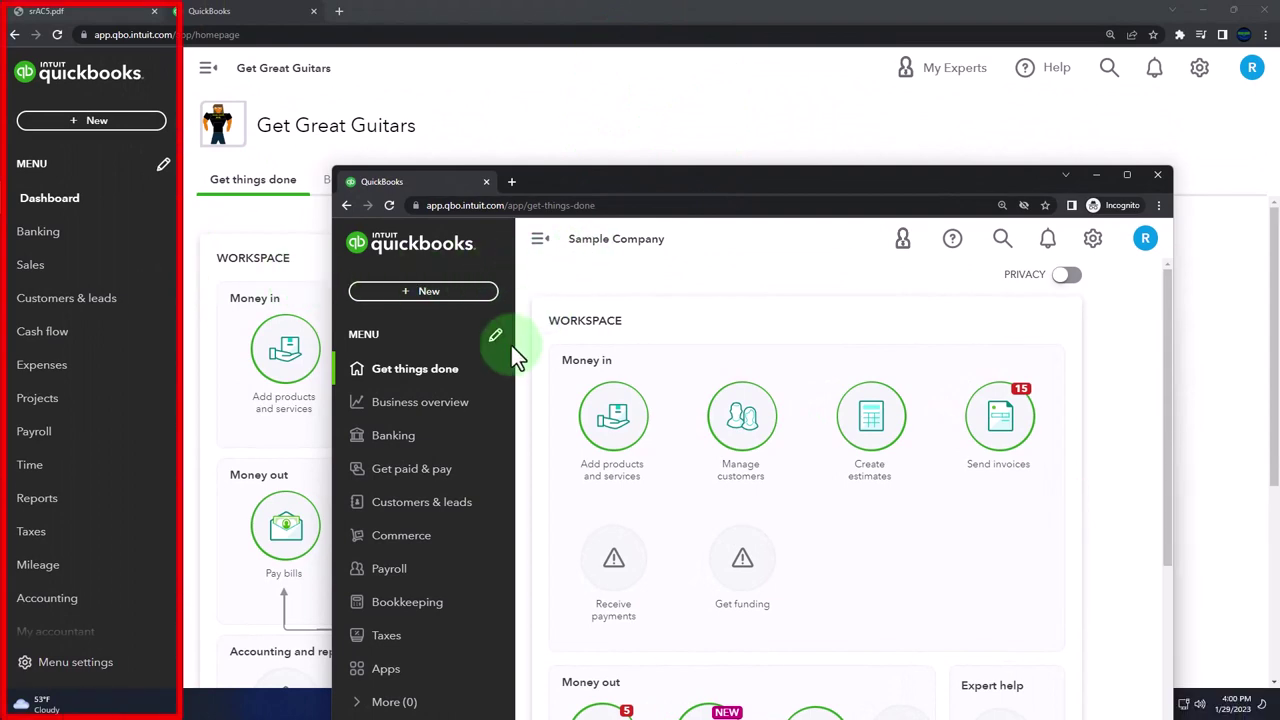
left_click(1093, 242)
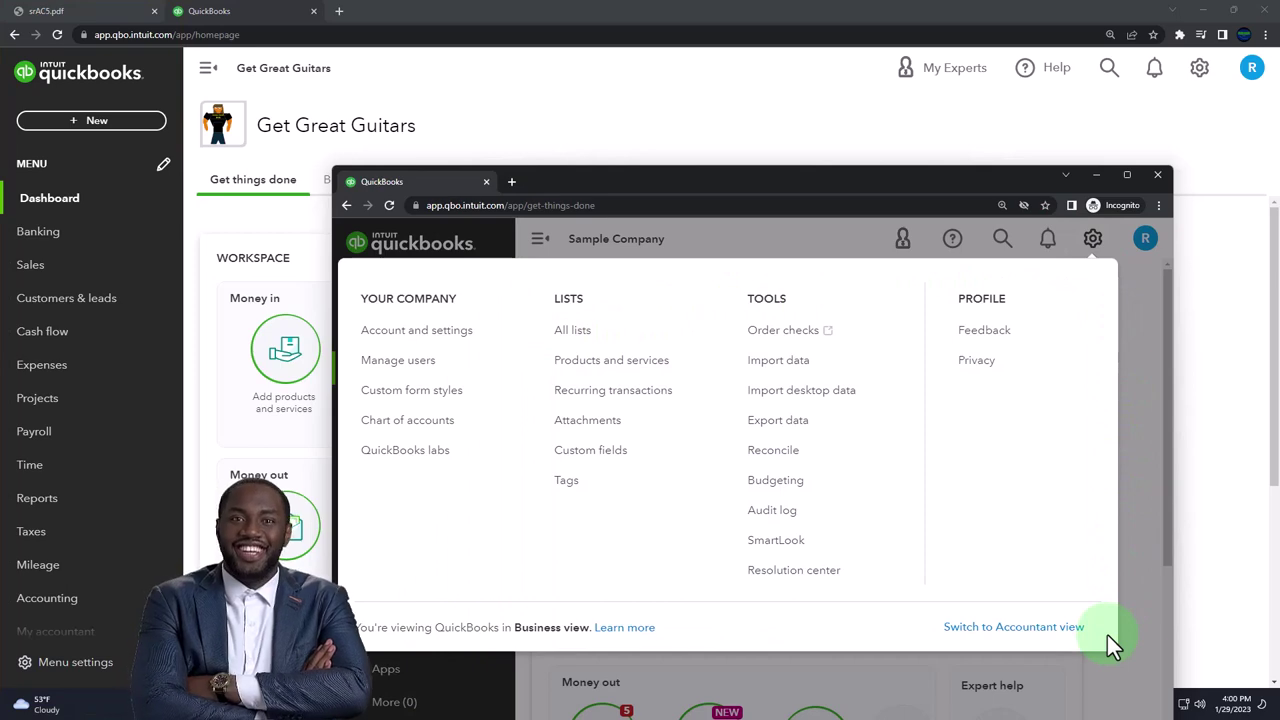
left_click(1048, 590)
left_click_drag(791, 187, 1279, 40)
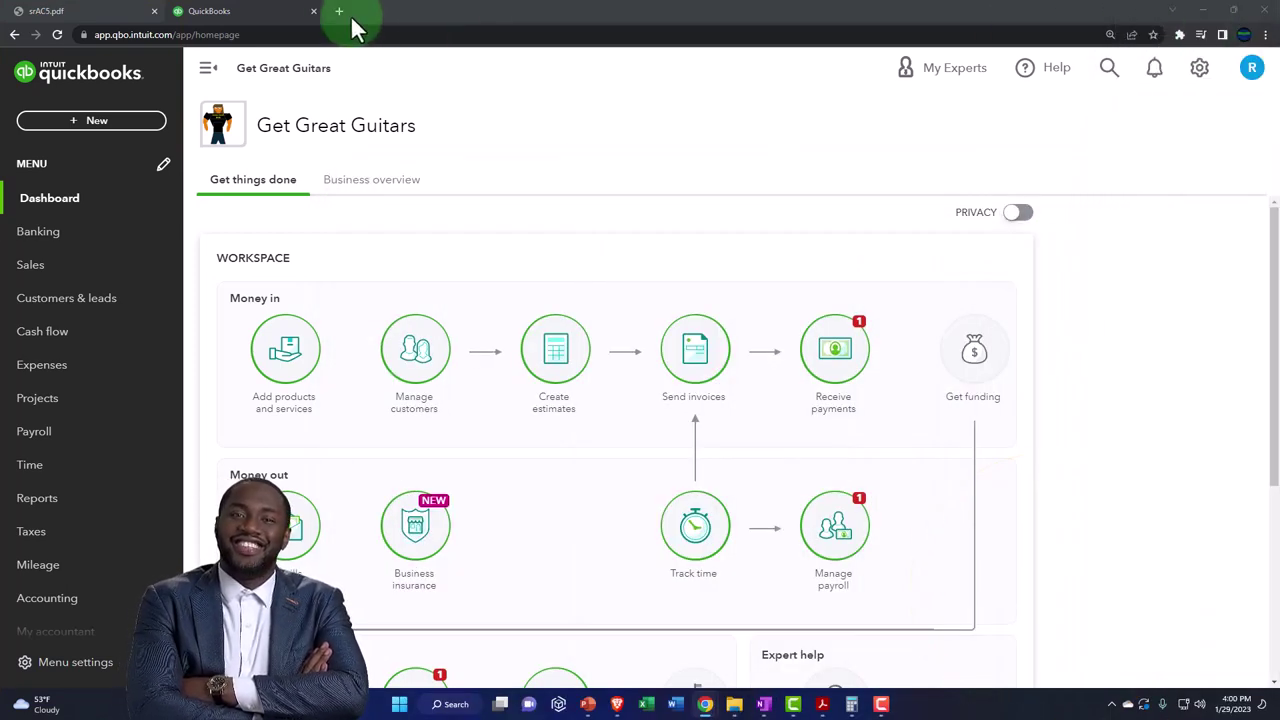
- Duplicate the Get Great Guitars homepage tab twice for opening reports
right_click(262, 12)
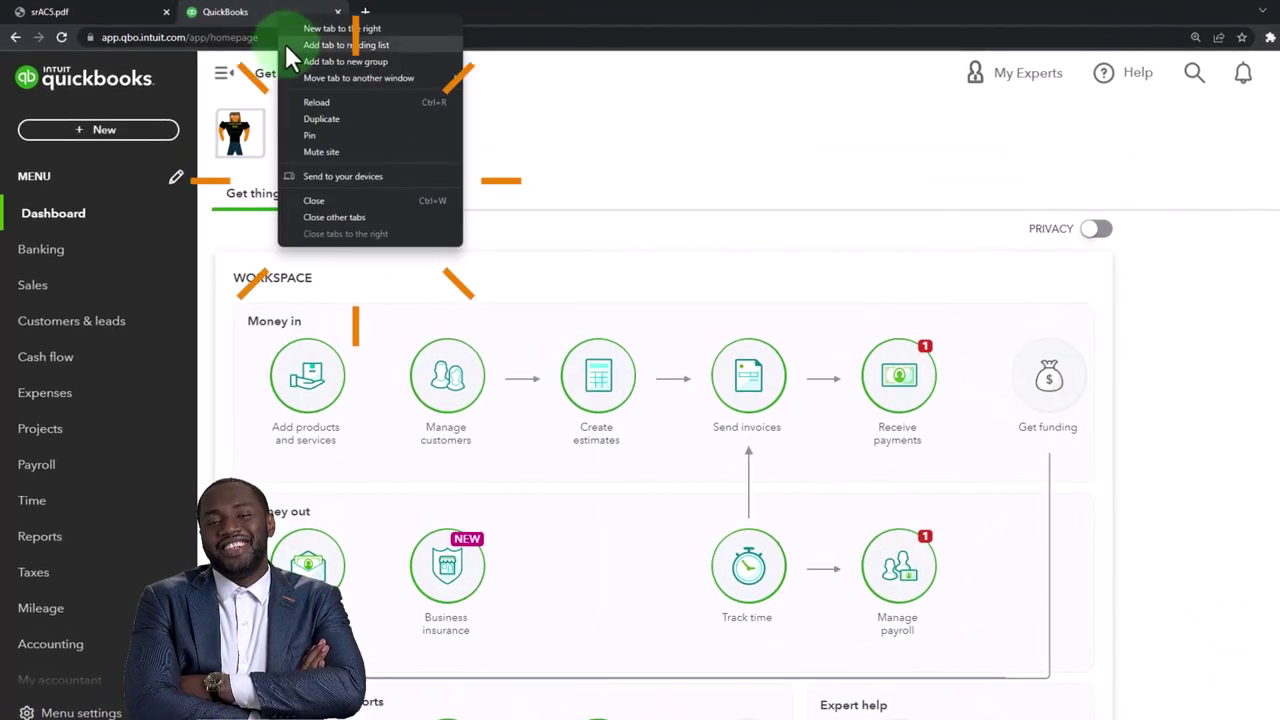
left_click(366, 122)
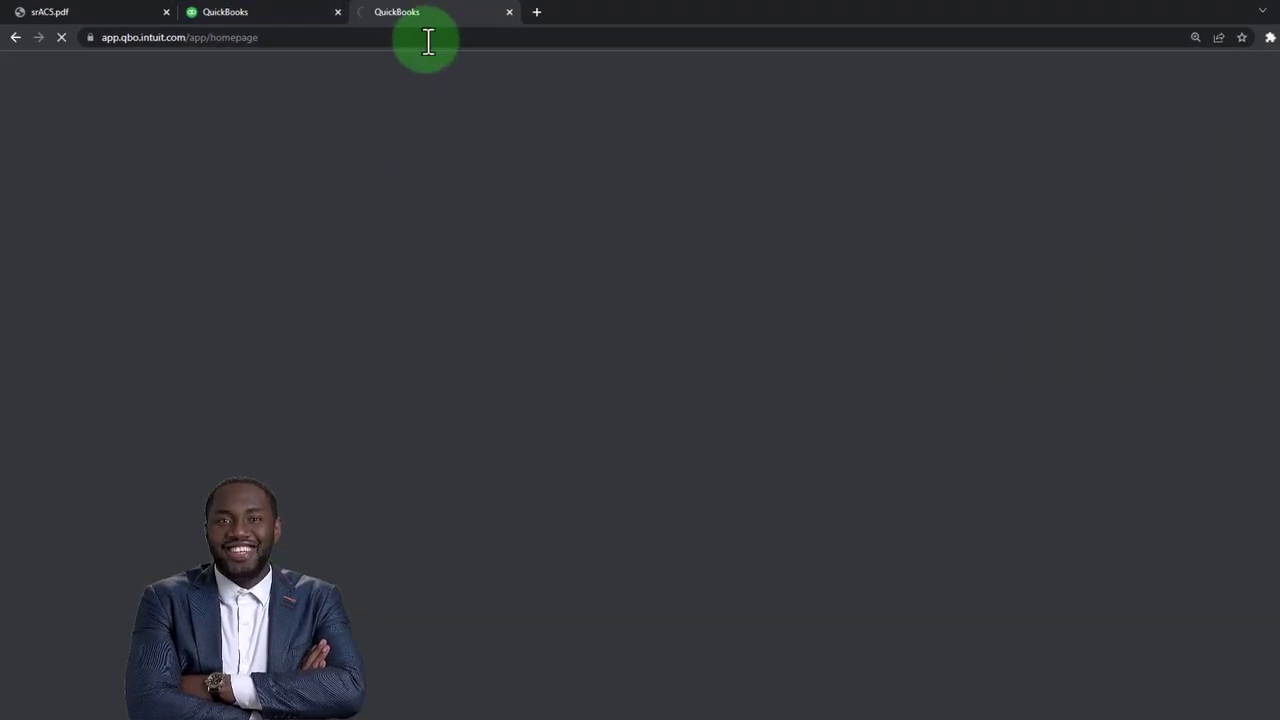
right_click(440, 13)
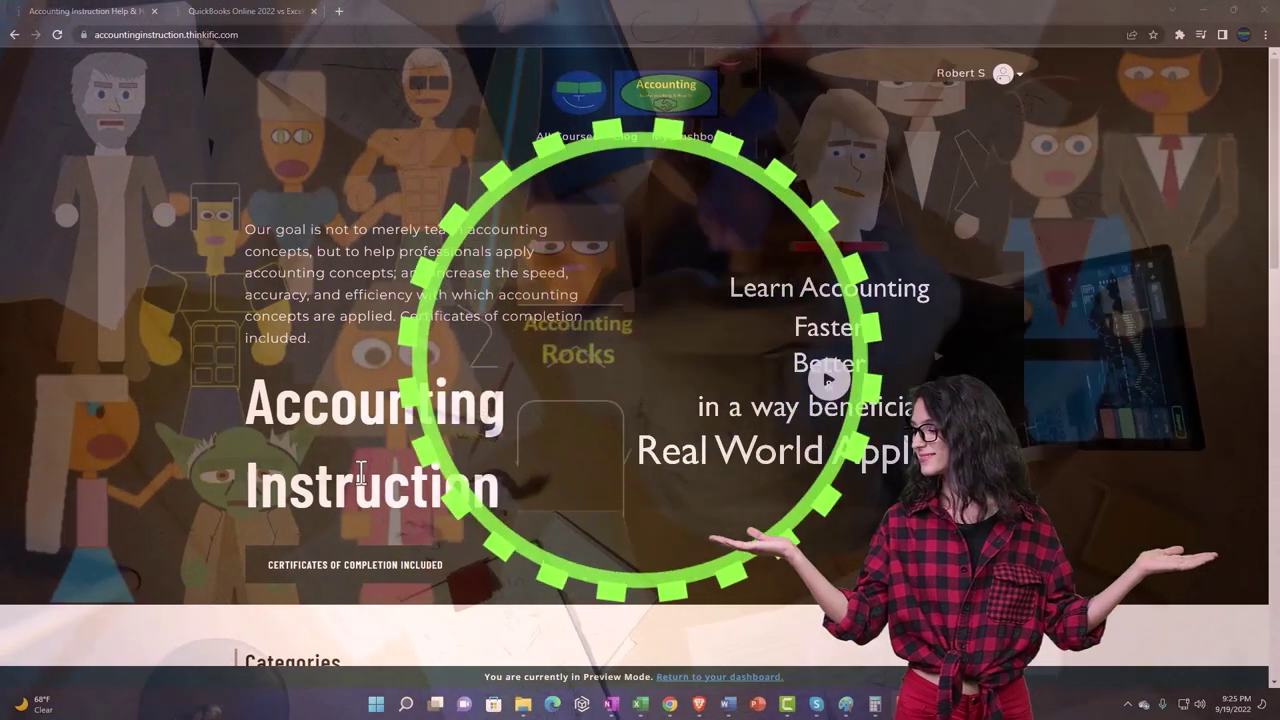
- Browse the course categories on the Accounting Instruction site and the lesson sections of the QuickBooks Online 2022 course
scroll(176, 557, "down", 7)
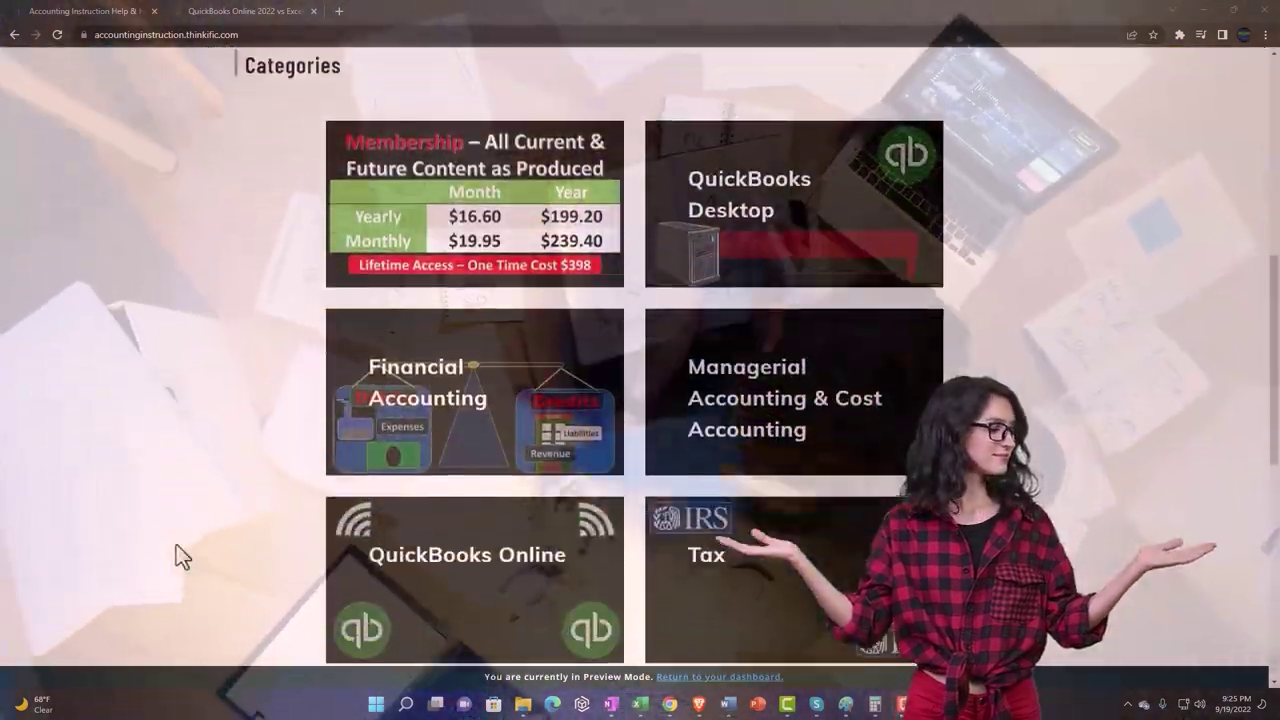
scroll(176, 557, "down", 5)
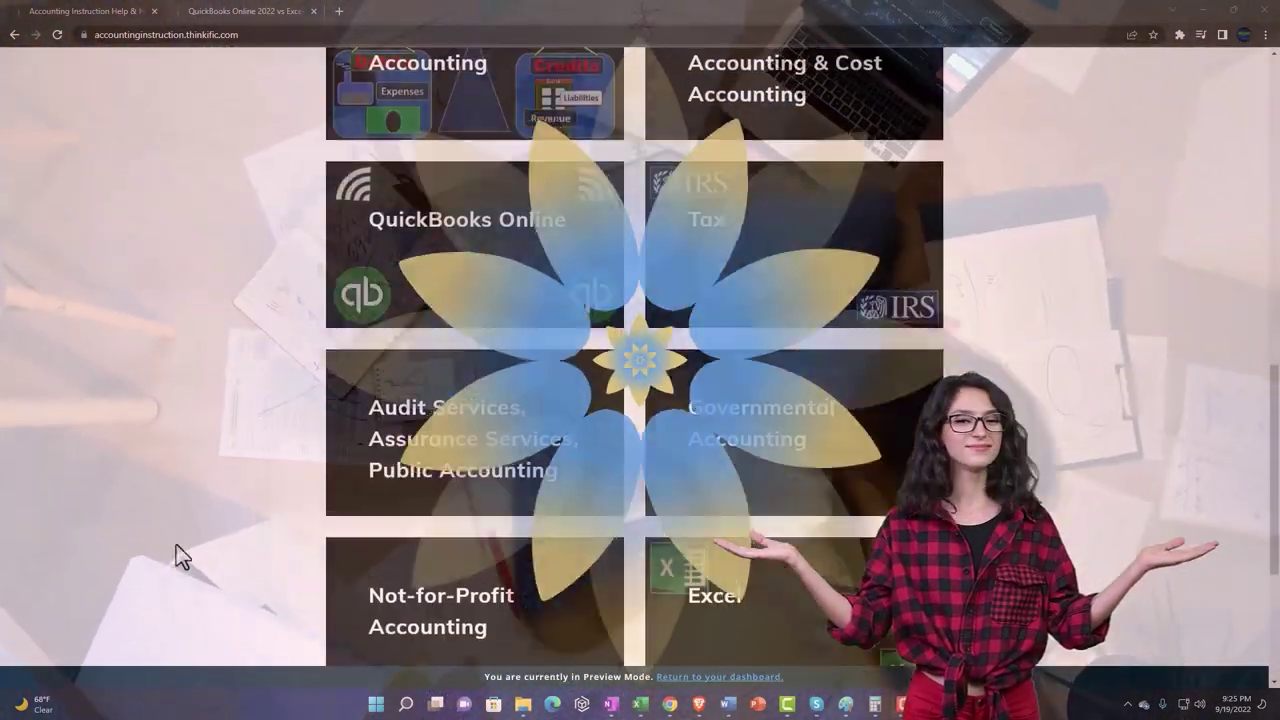
scroll(176, 557, "down", 2)
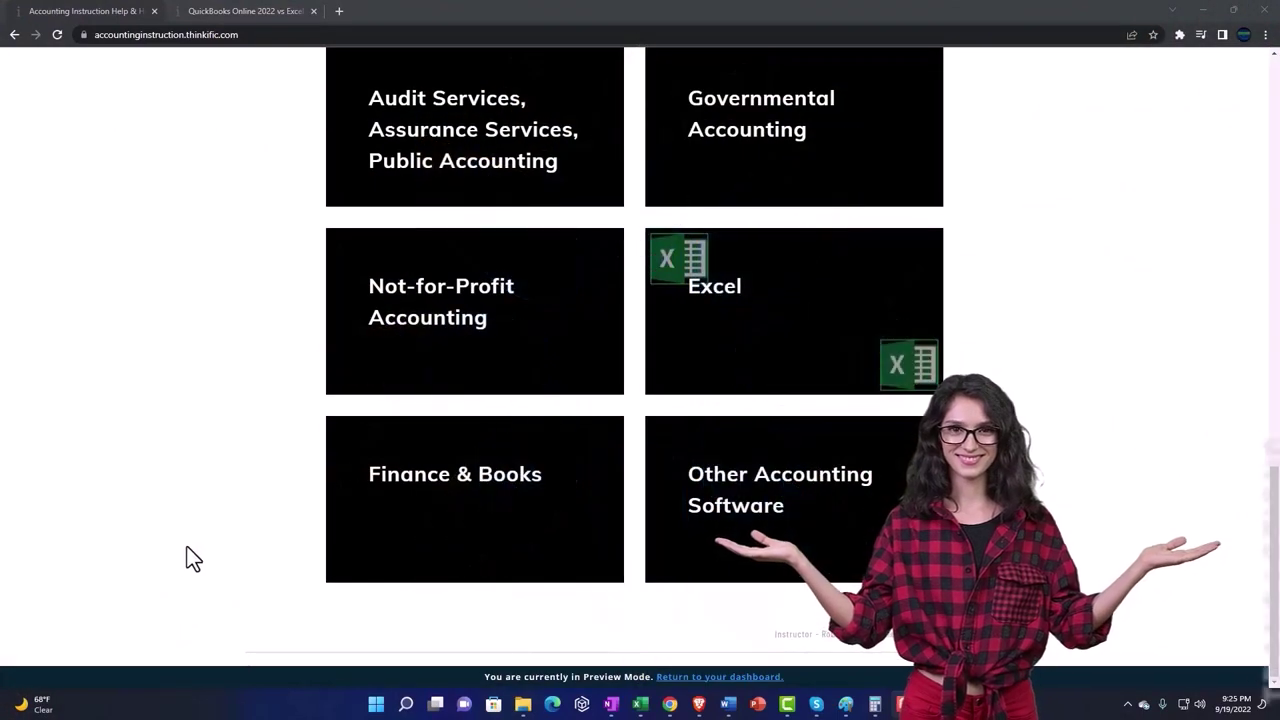
left_click(228, 10)
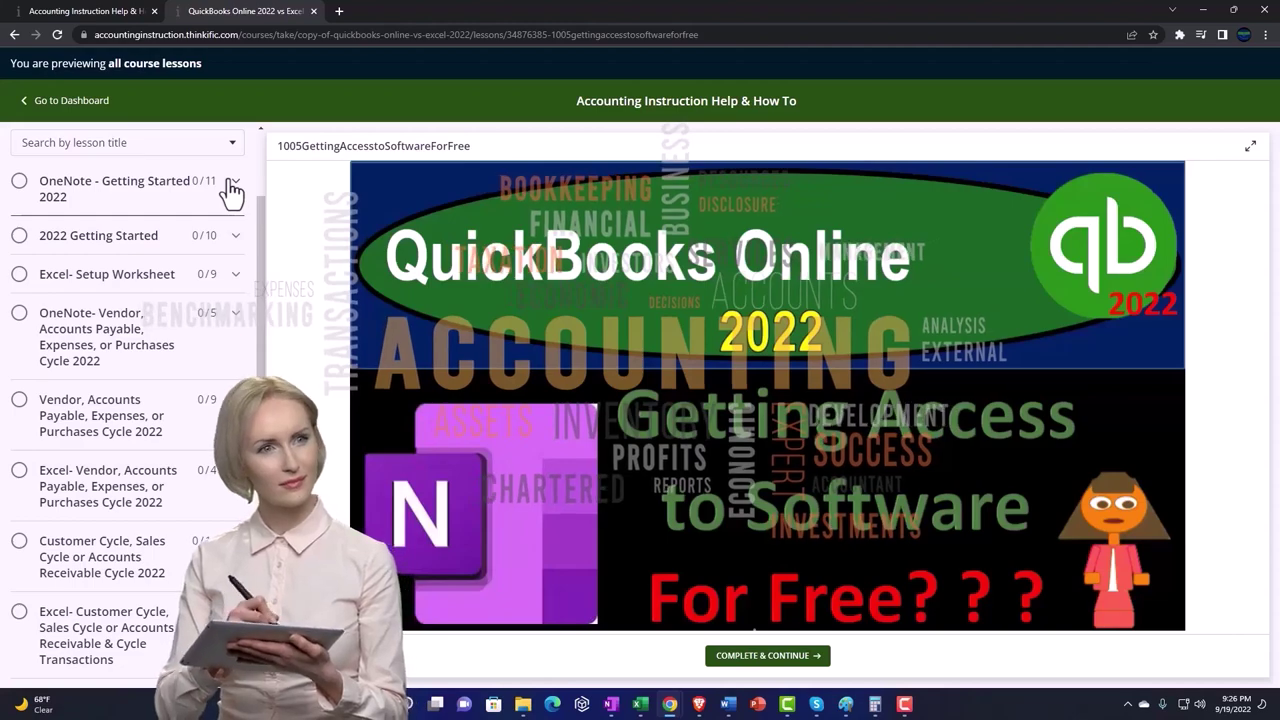
left_click(232, 190)
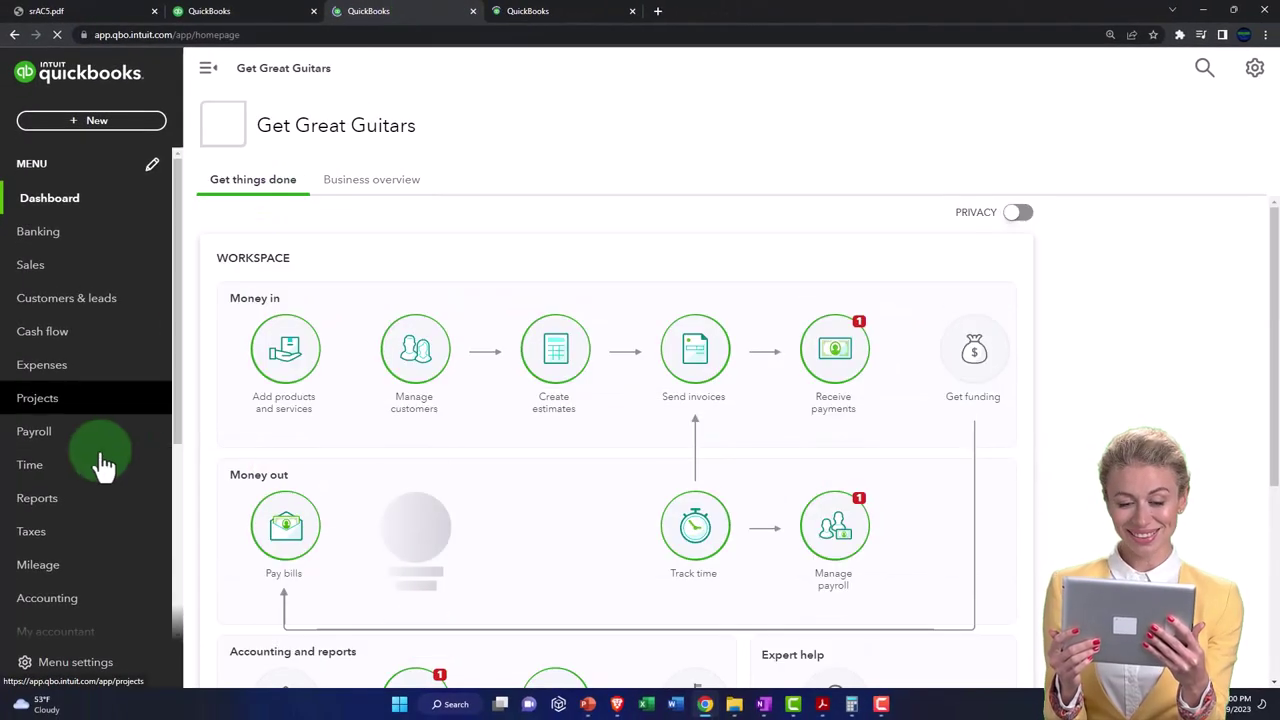
- Open the Balance Sheet report for Get Great Guitars in the first duplicated tab, and check Business overview in the Sample Company
left_click(68, 510)
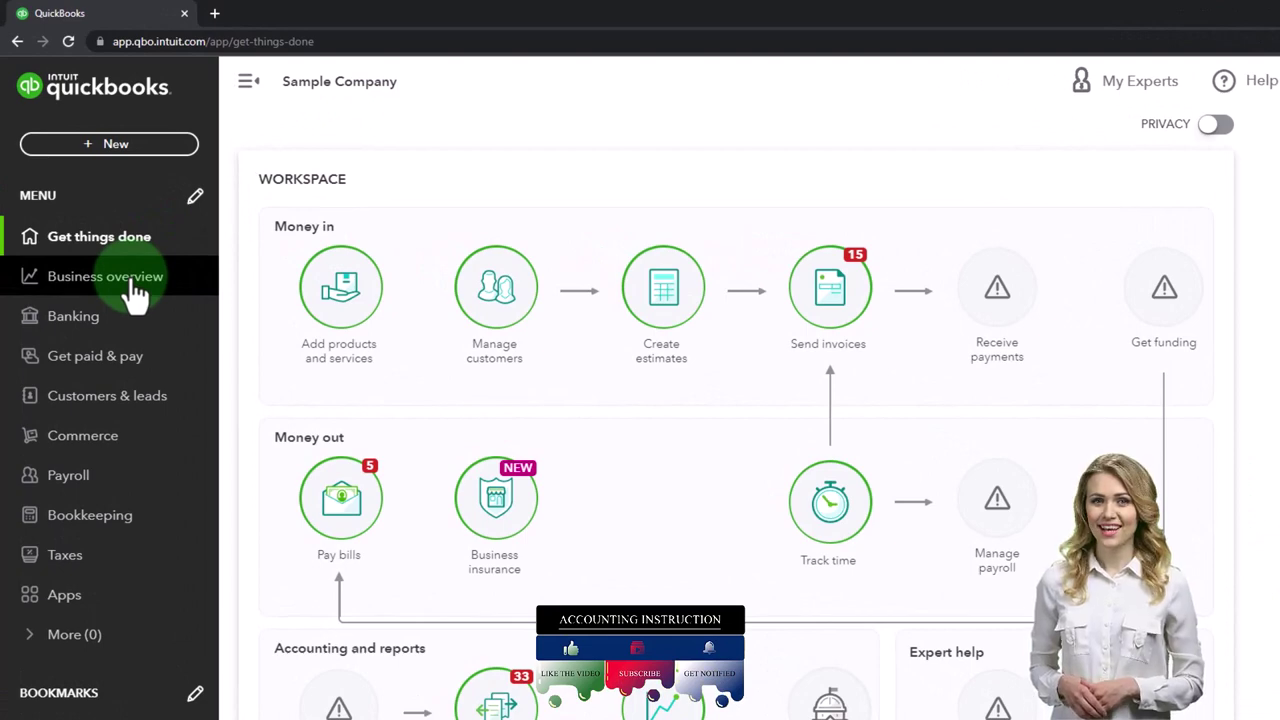
left_click(132, 285)
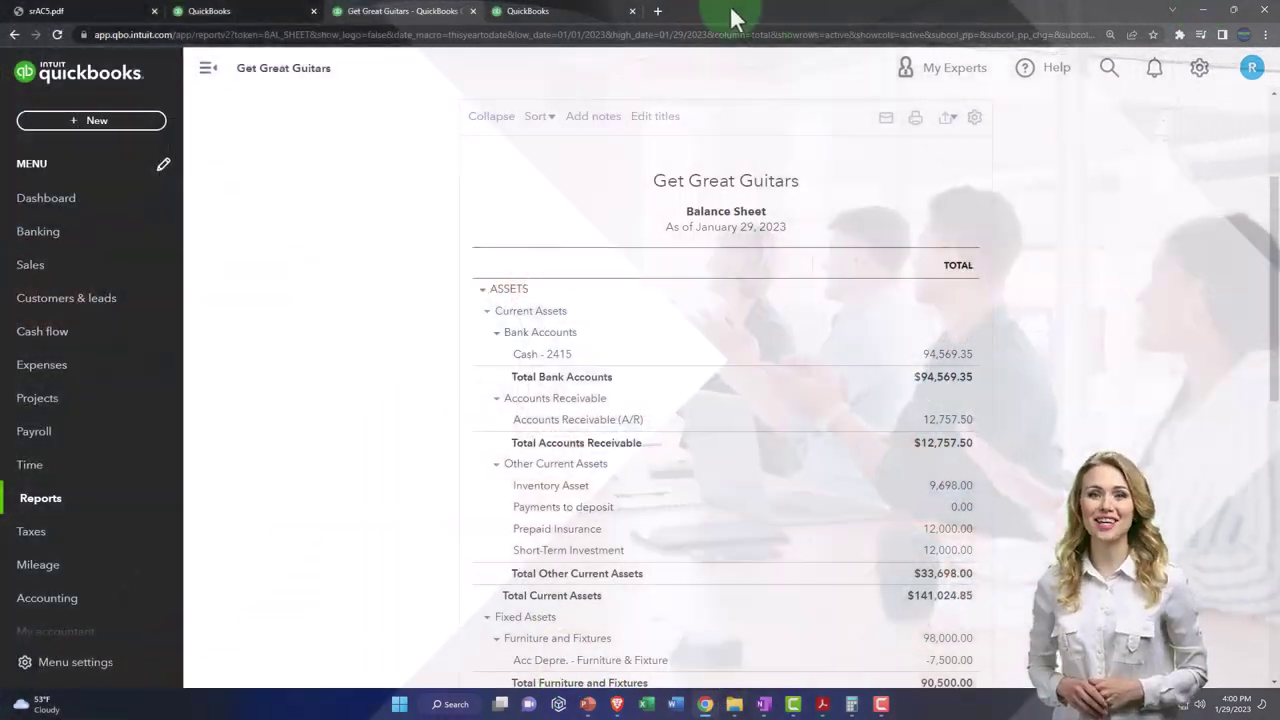
- Open the Profit and Loss report from the favorites in the last duplicated tab and collapse the navigation menu
left_click(572, 12)
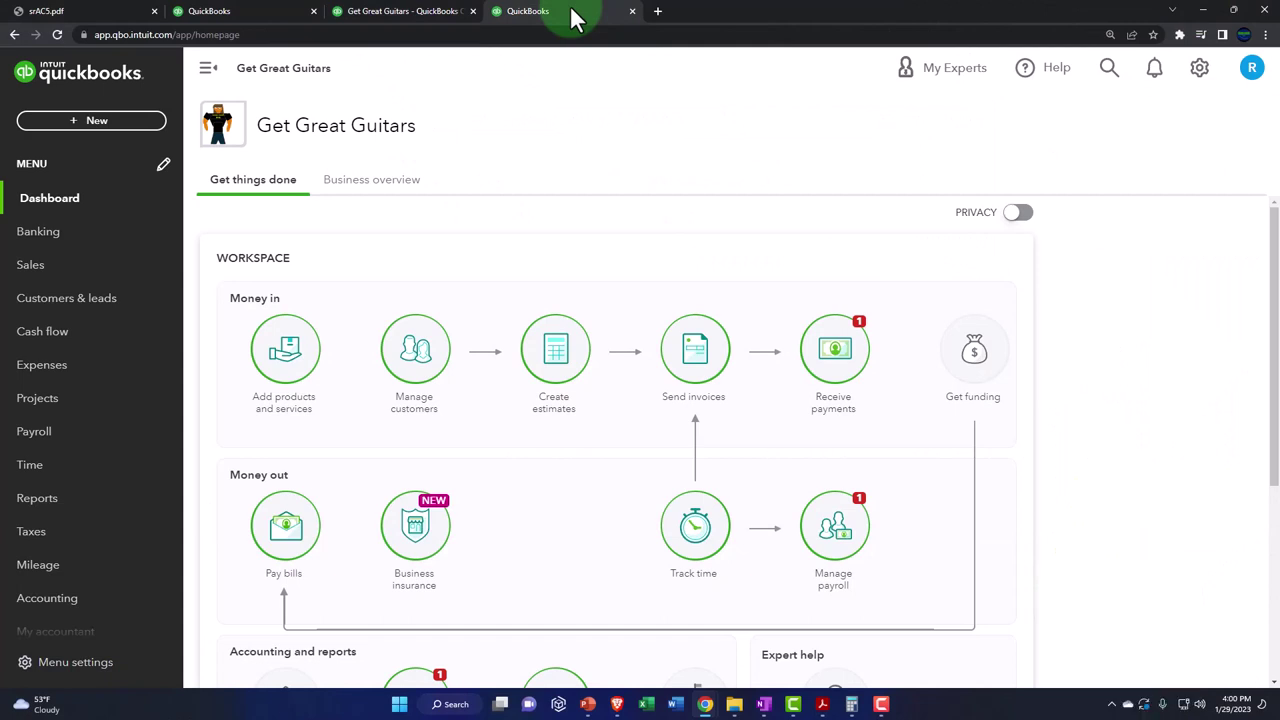
left_click(66, 520)
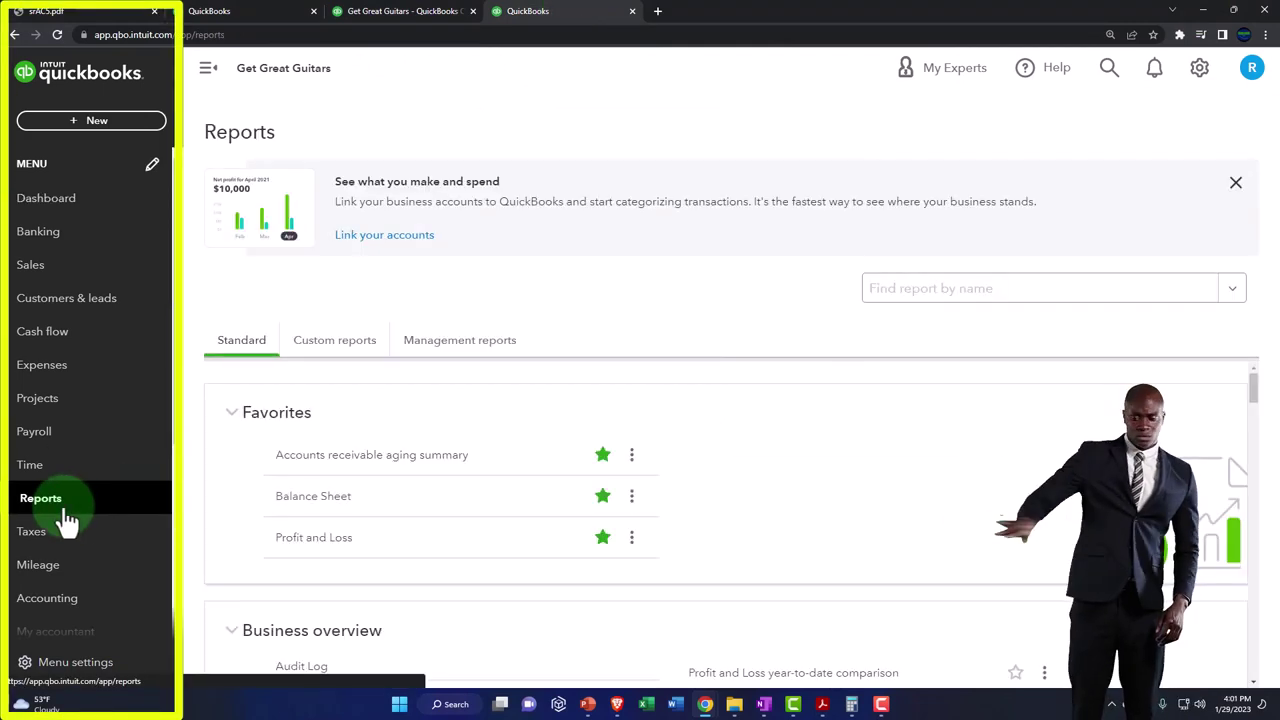
left_click(295, 539)
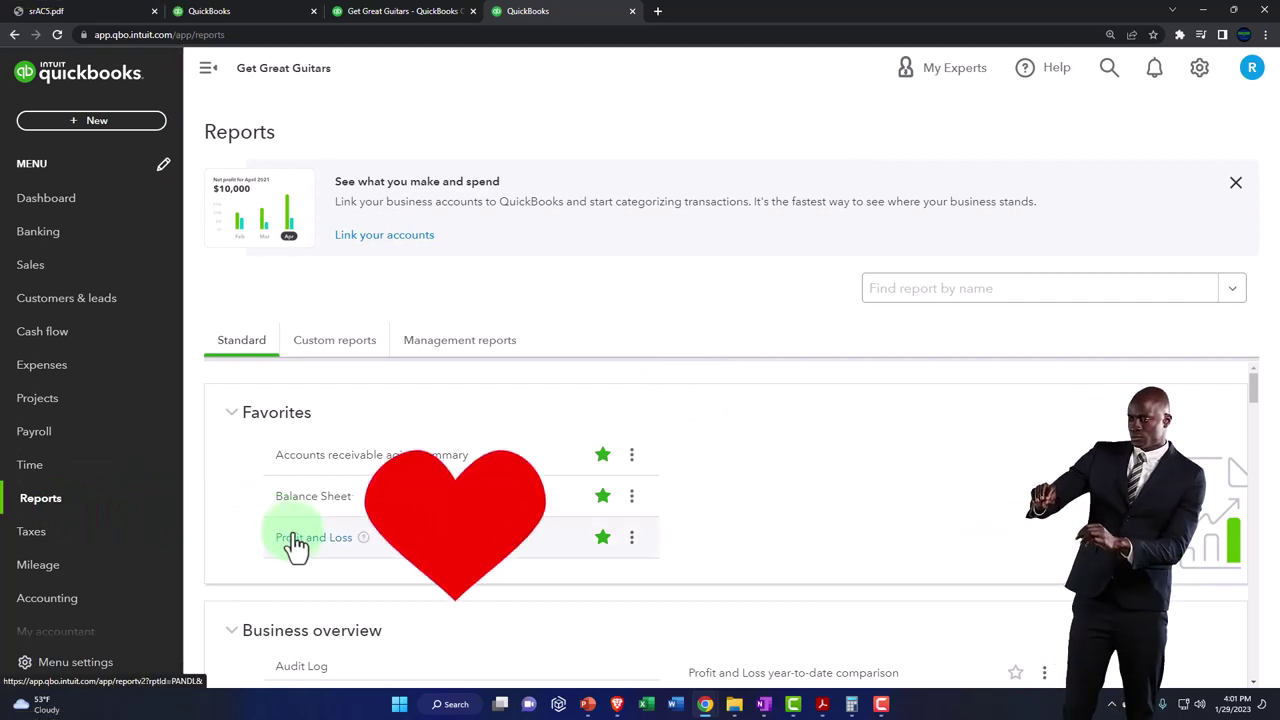
left_click(208, 70)
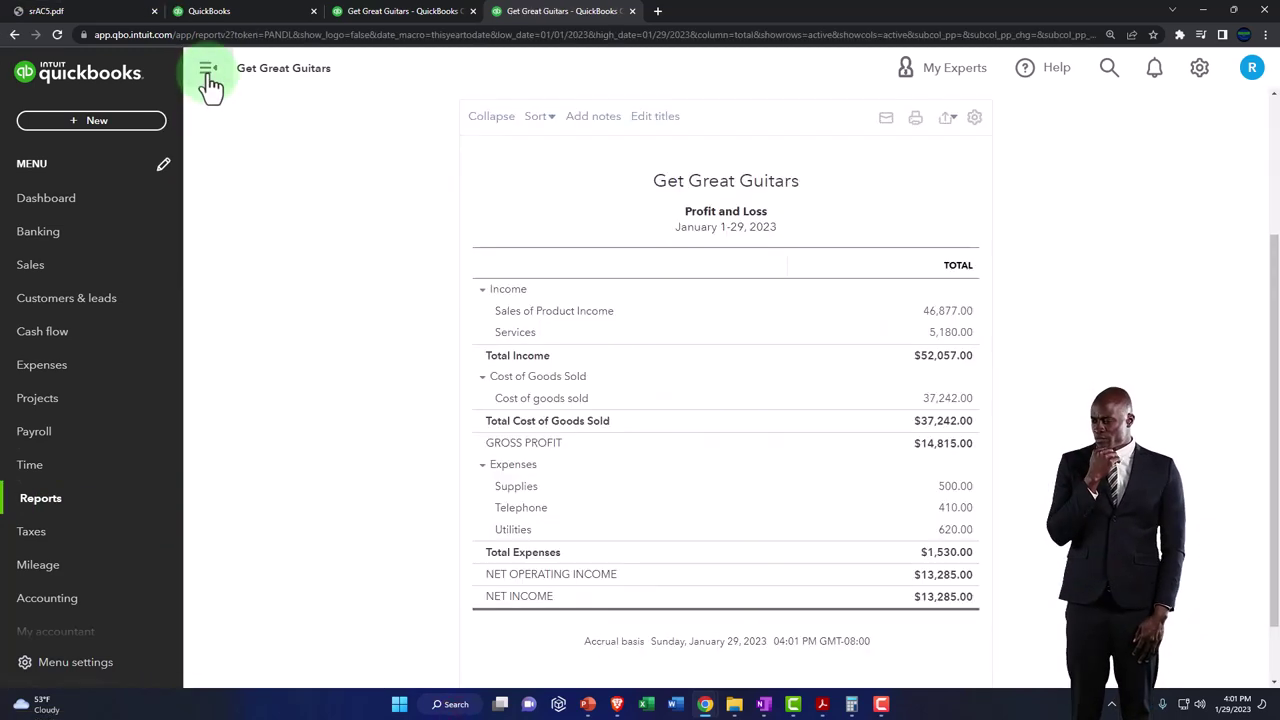
- Run the Profit and Loss report for 01/01/2023 to 02/28/2023 with columns displayed by months
scroll(238, 191, "up", 3)
left_click(274, 194)
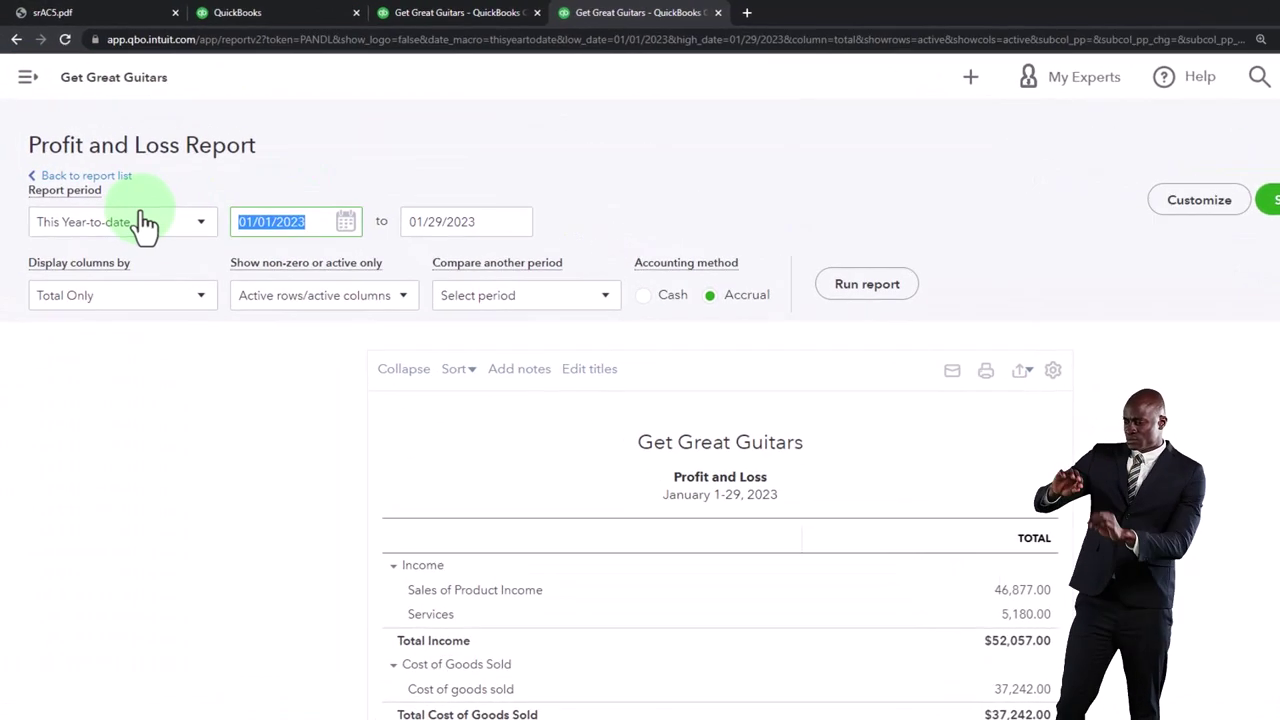
type("010")
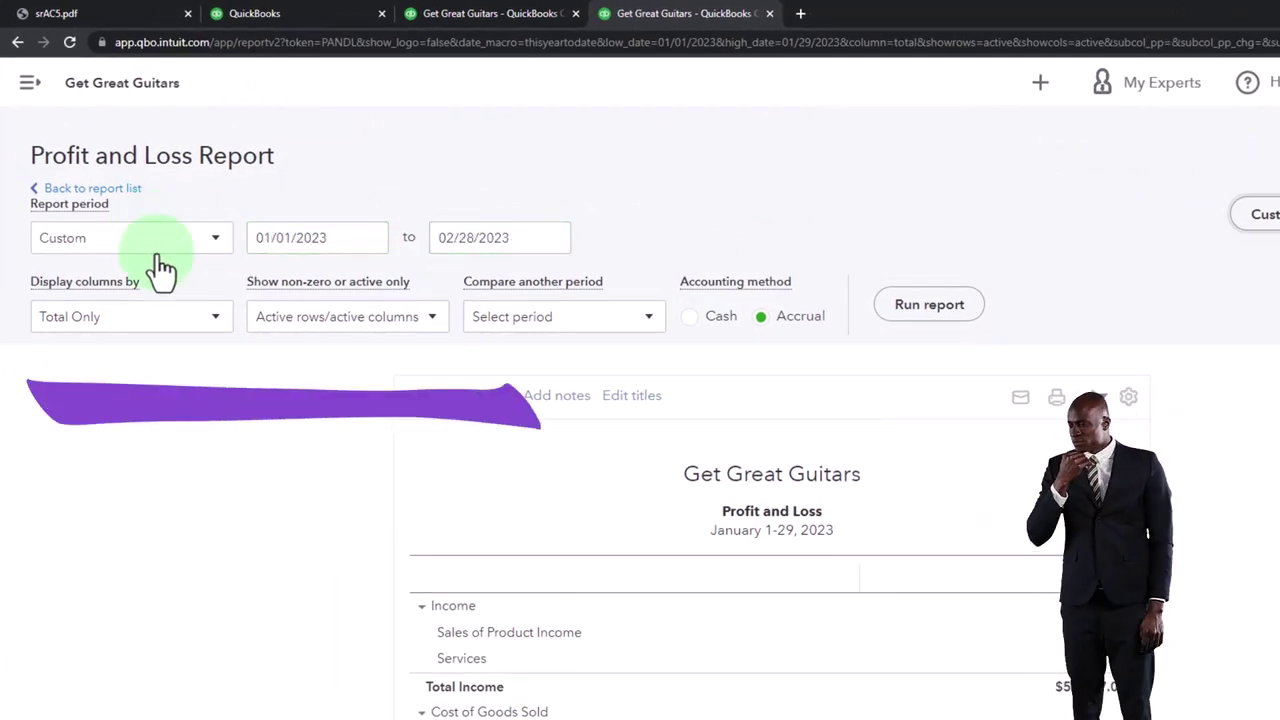
left_click(212, 318)
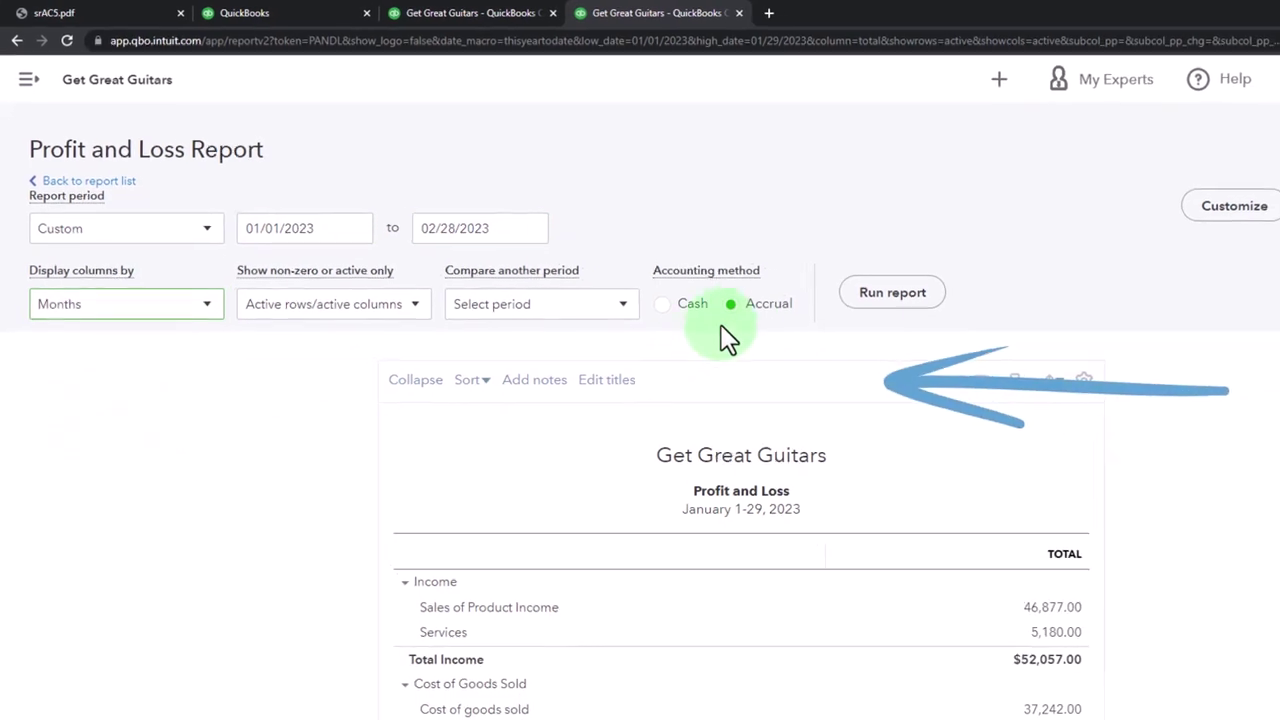
left_click(929, 304)
scroll(1270, 450, "down", 3)
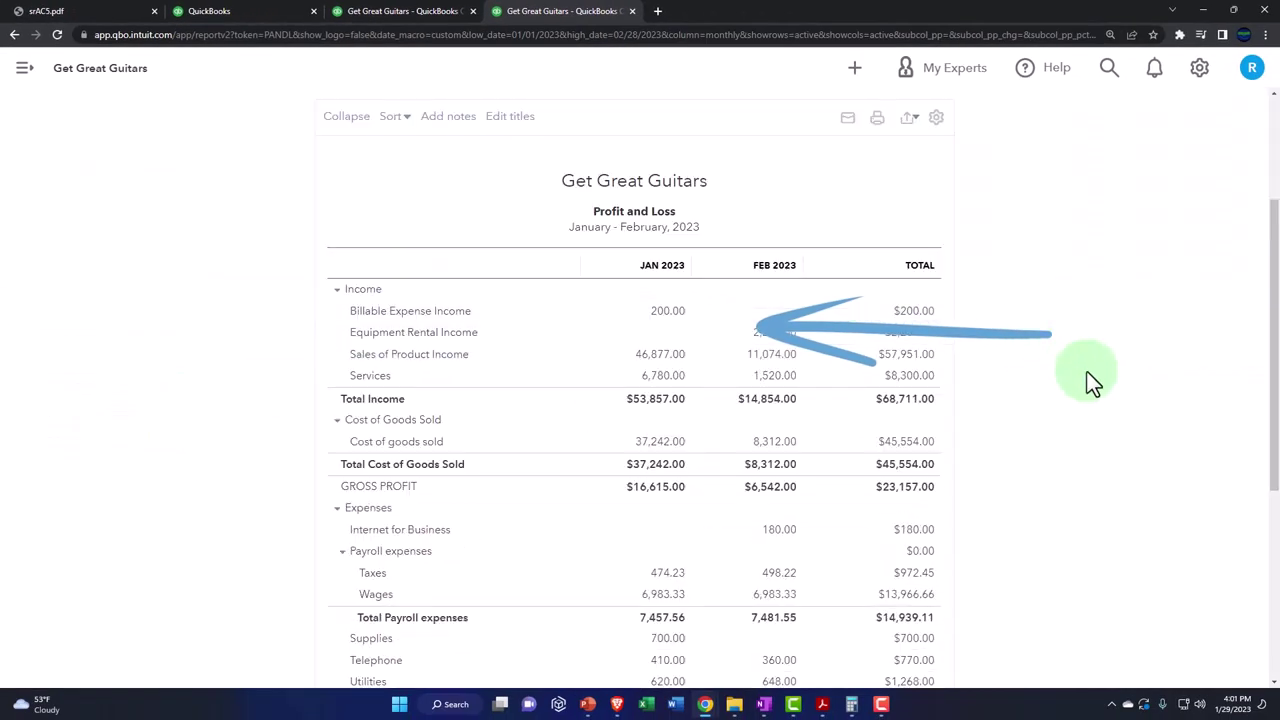
key("ctrl+plus")
key("ctrl+plus")
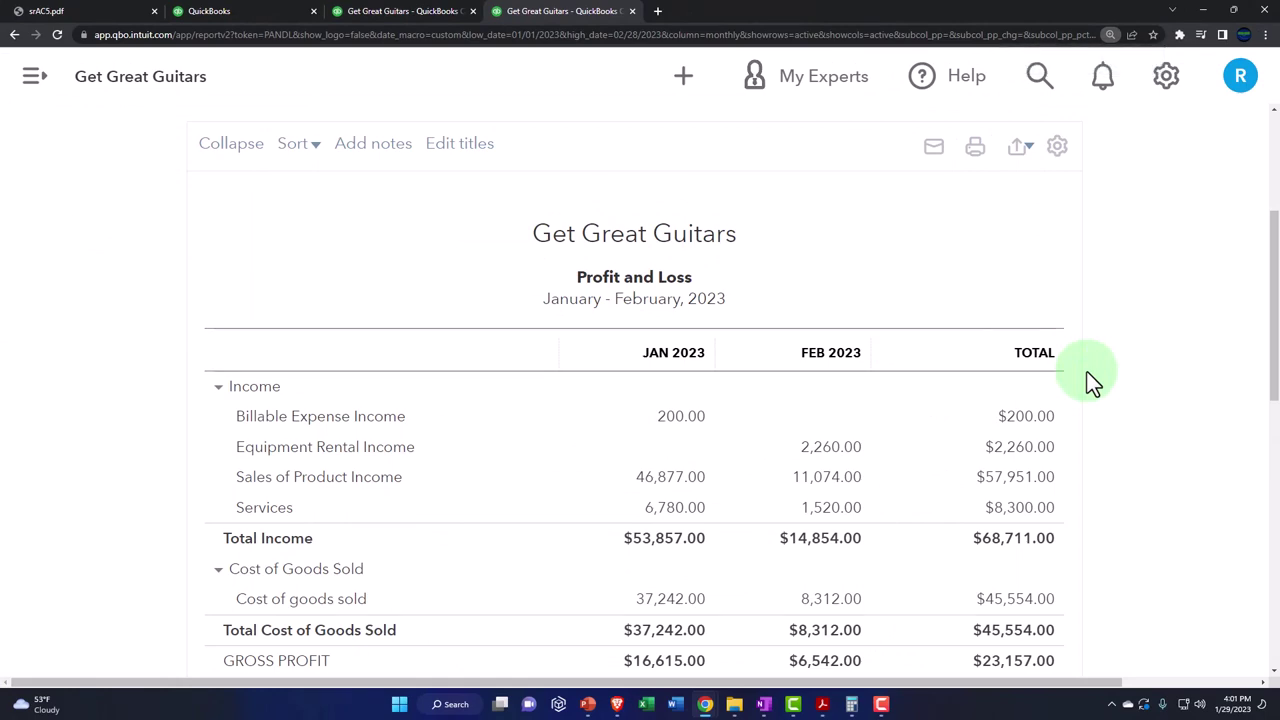
- Collapse the navigation menu on the Balance Sheet and run it for 01/01/2023 to 02/28/2023 with columns displayed by months
left_click(398, 20)
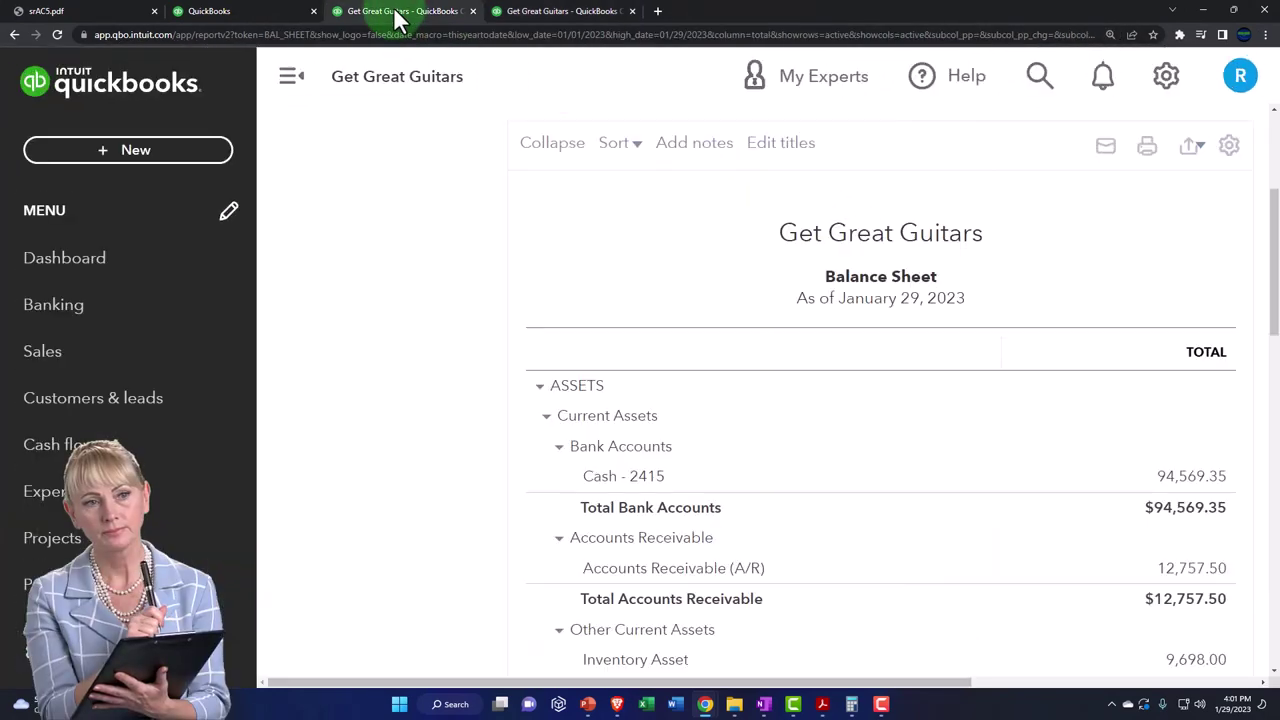
left_click(290, 77)
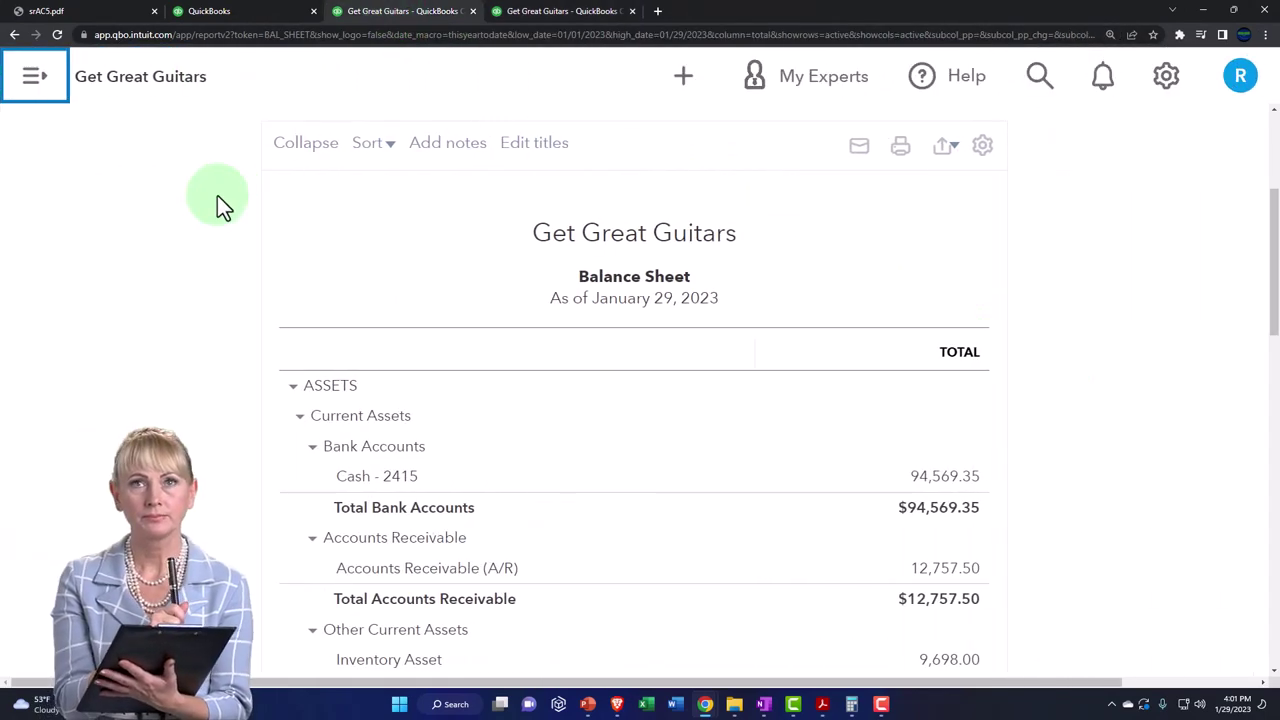
scroll(180, 270, "up", 3)
left_click_drag(372, 254, 292, 255)
type("01012")
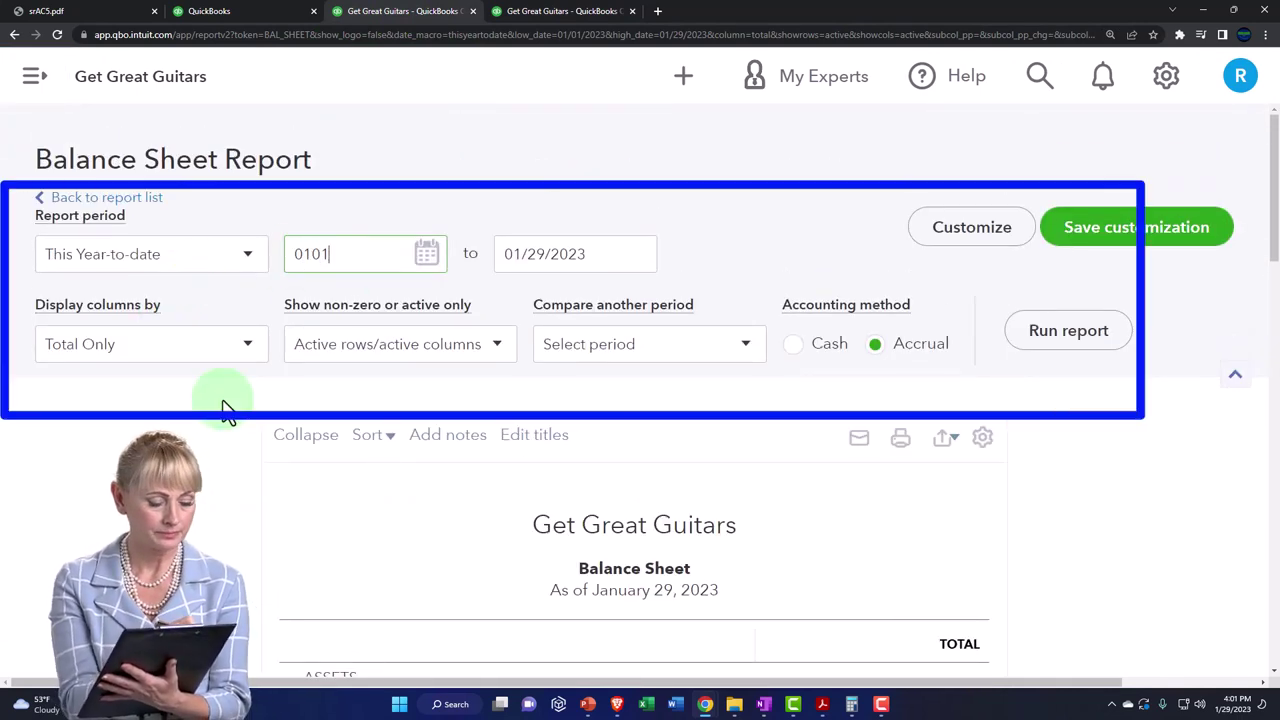
key("Tab")
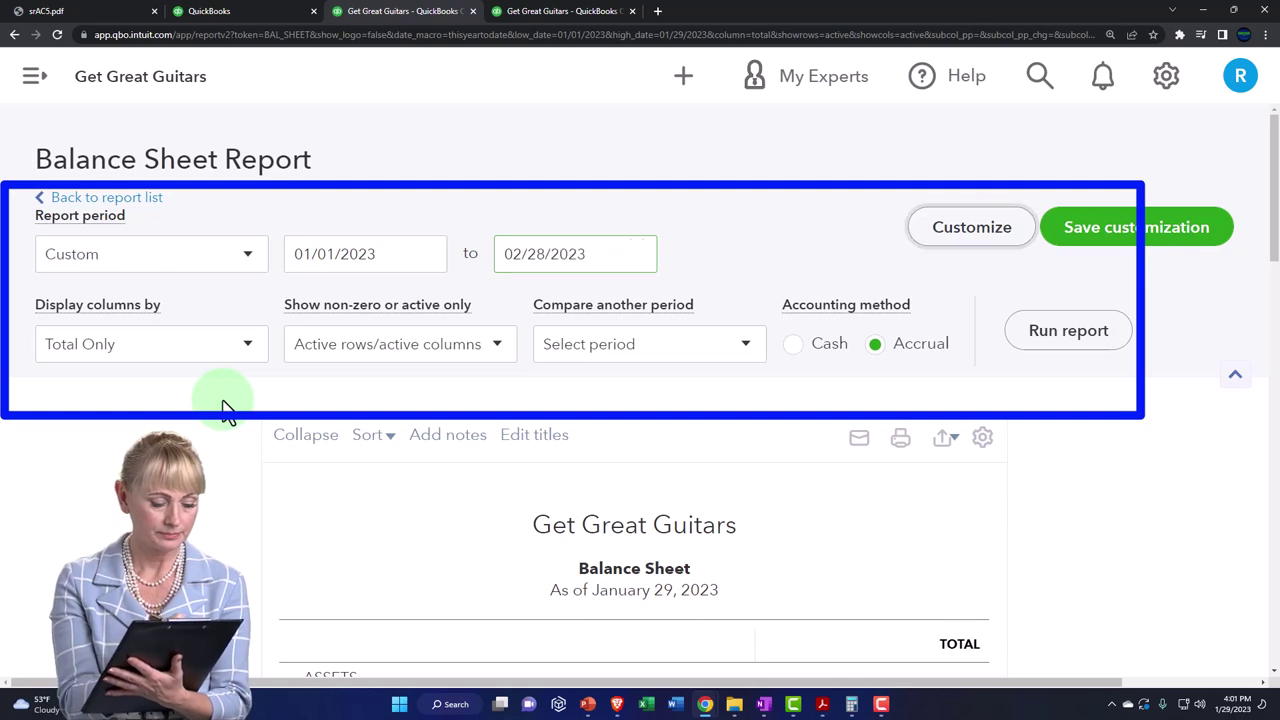
left_click(247, 345)
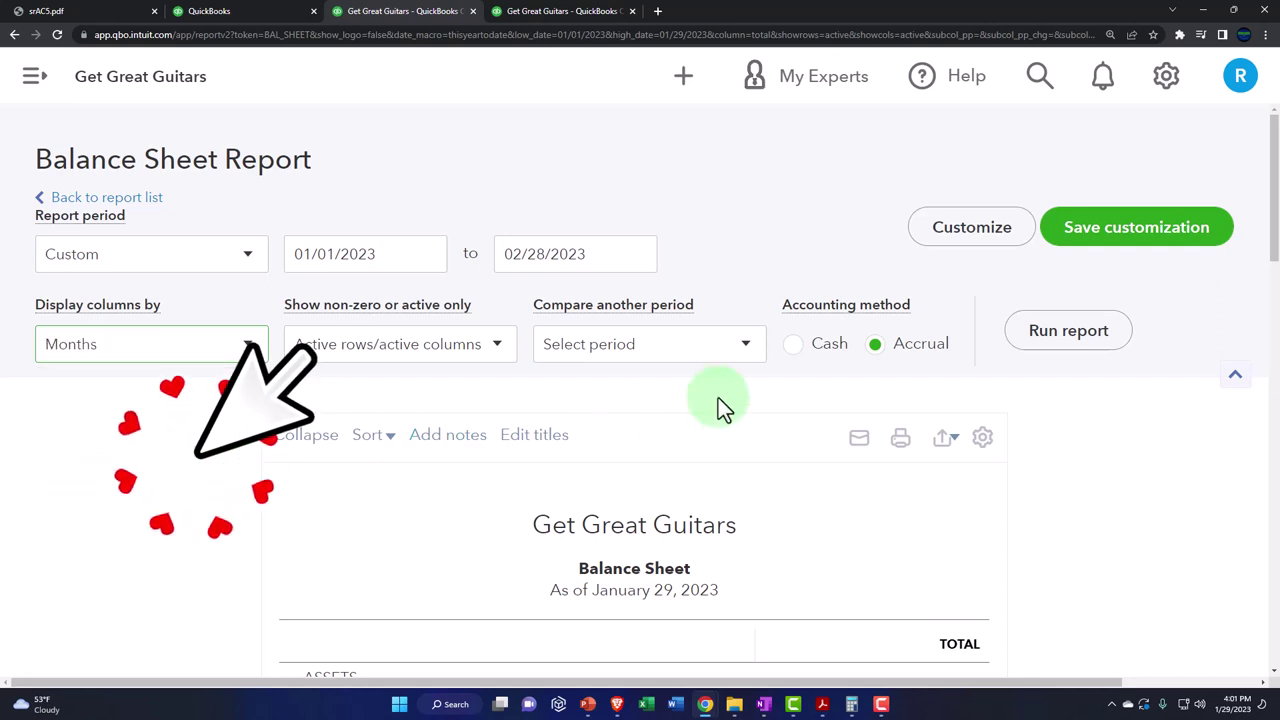
scroll(1043, 358, "down", 3)
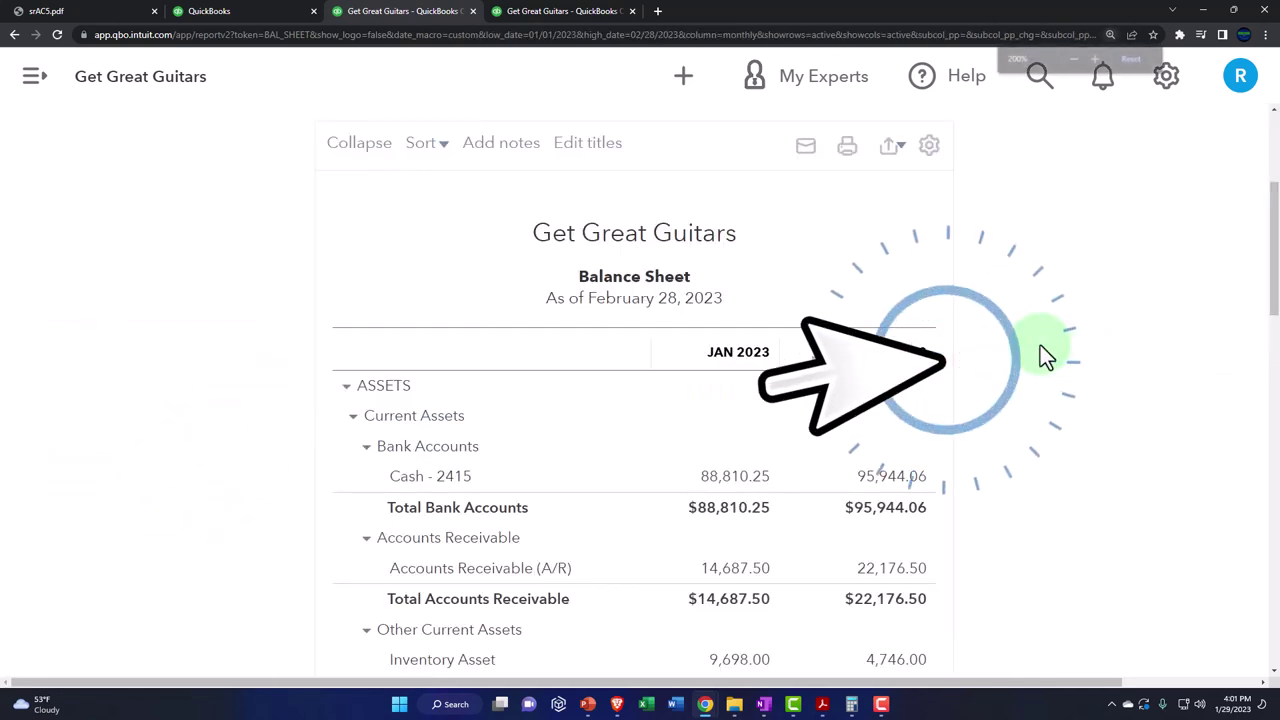
key("ctrl+plus")
scroll(1040, 345, "down", 2)
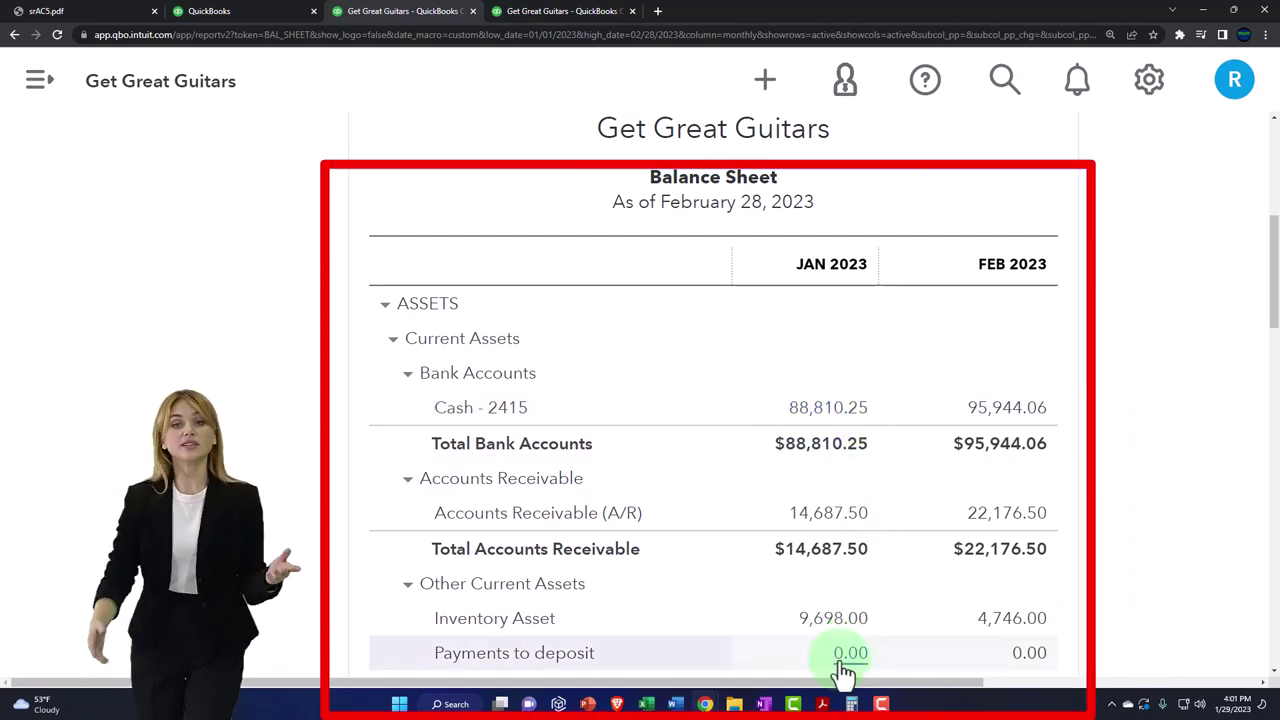
- Check the January 31 balance in the Bank Stmt Jan.pdf in Adobe Acrobat Reader and return to the Get Great Guitars homepage
left_click(822, 704)
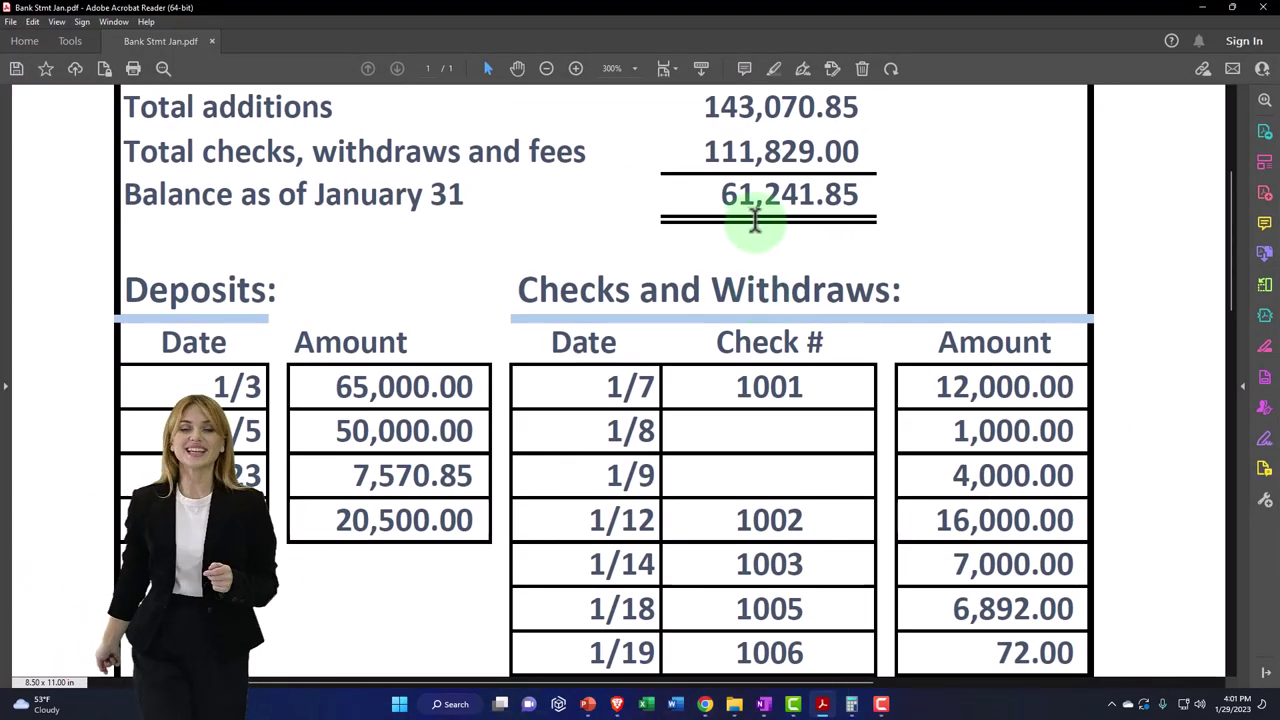
left_click(757, 220)
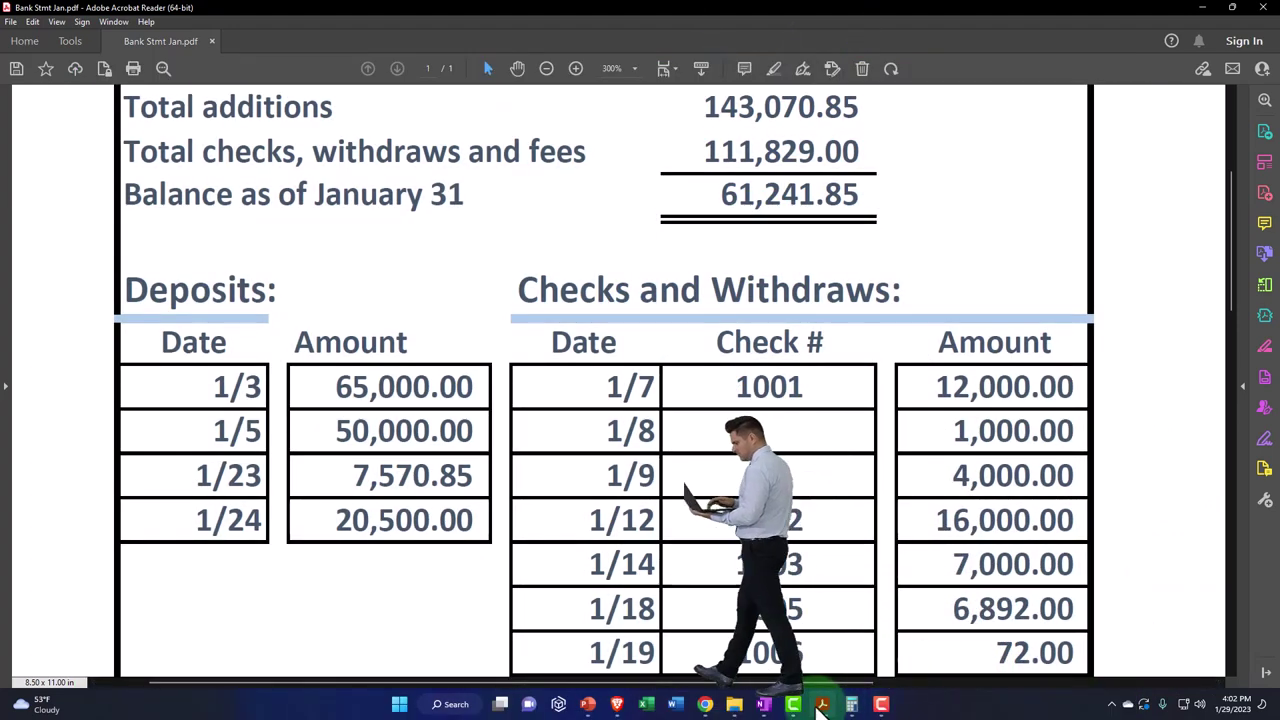
left_click(820, 705)
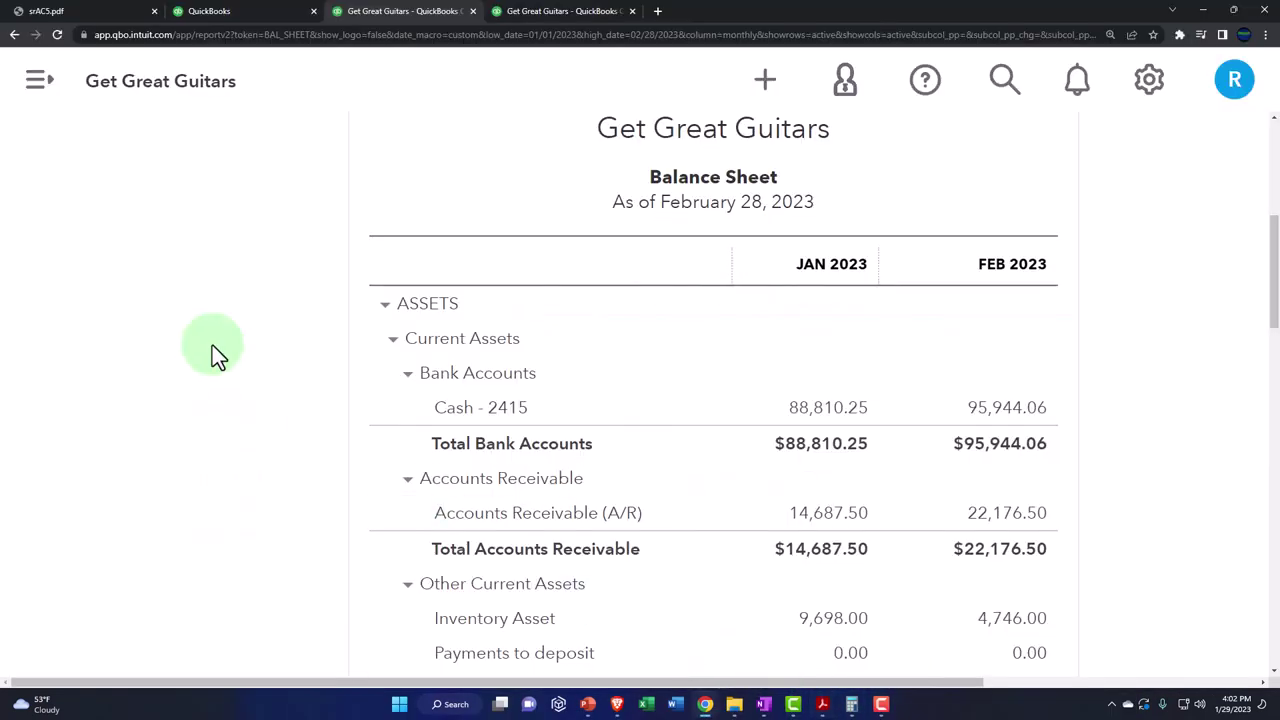
left_click(229, 13)
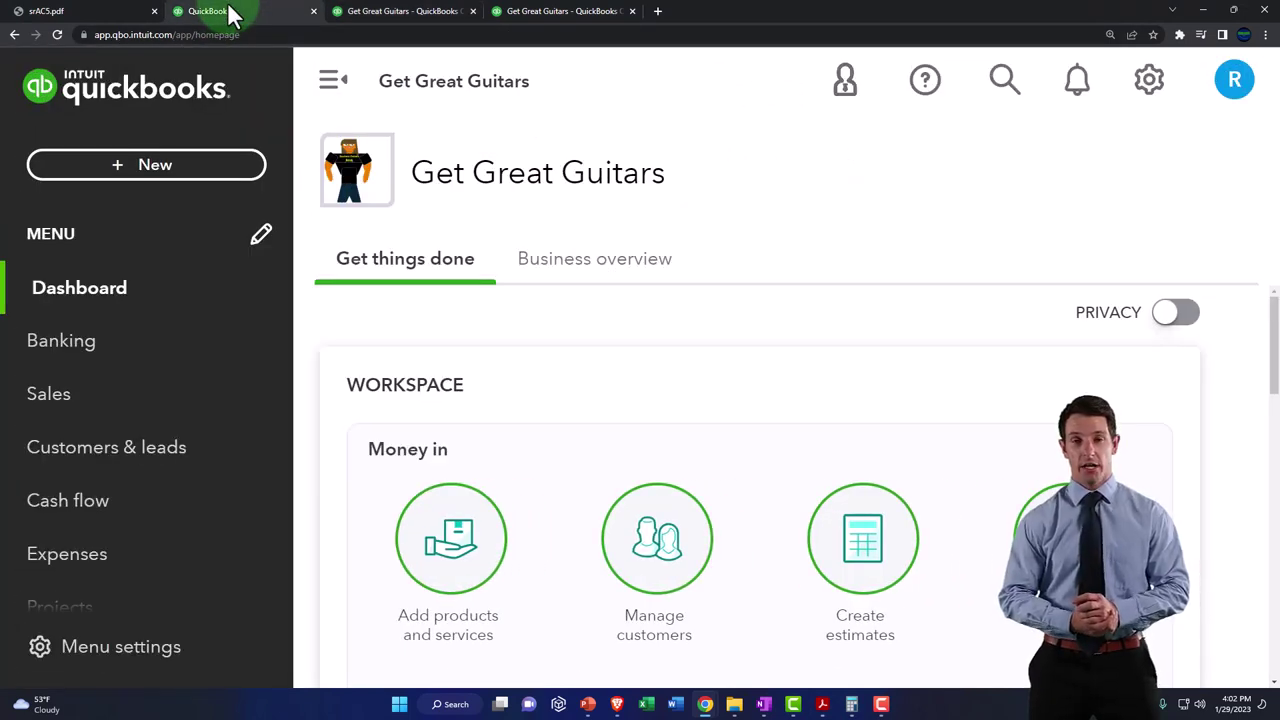
- Open the Reconcile page for Get Great Guitars with the Cash account chosen
scroll(175, 300, "down", 4)
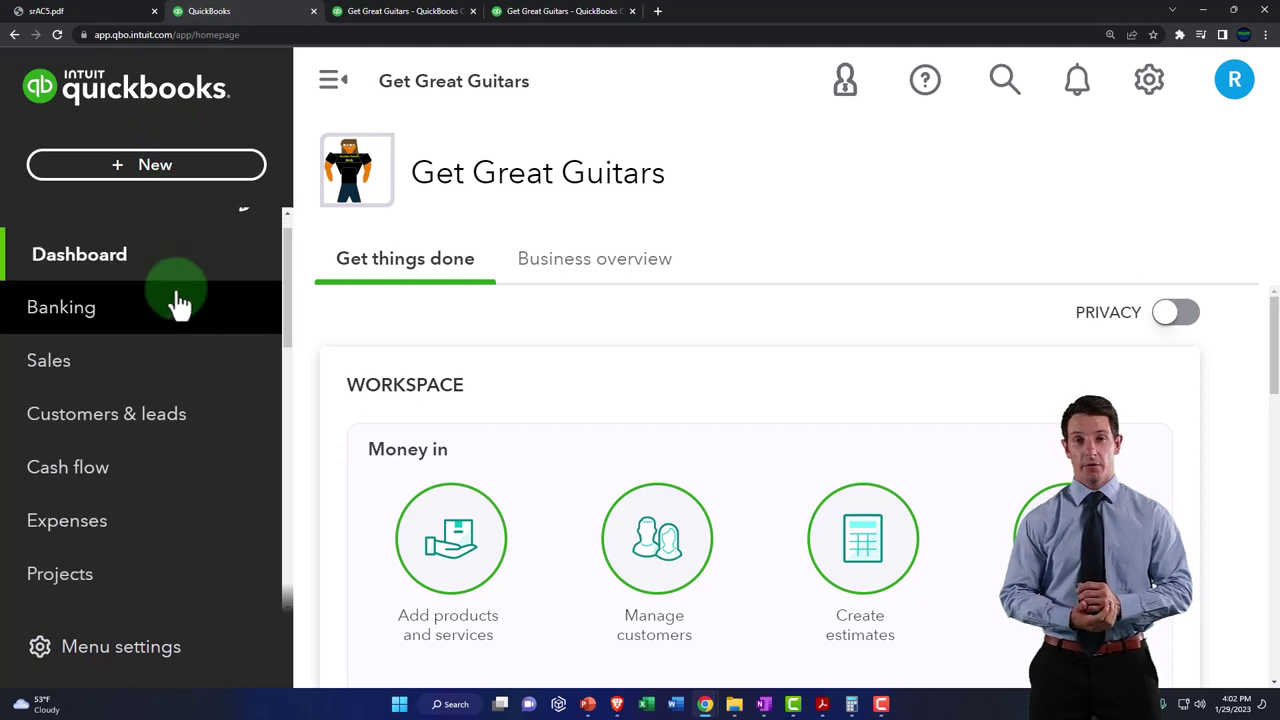
scroll(178, 302, "down", 3)
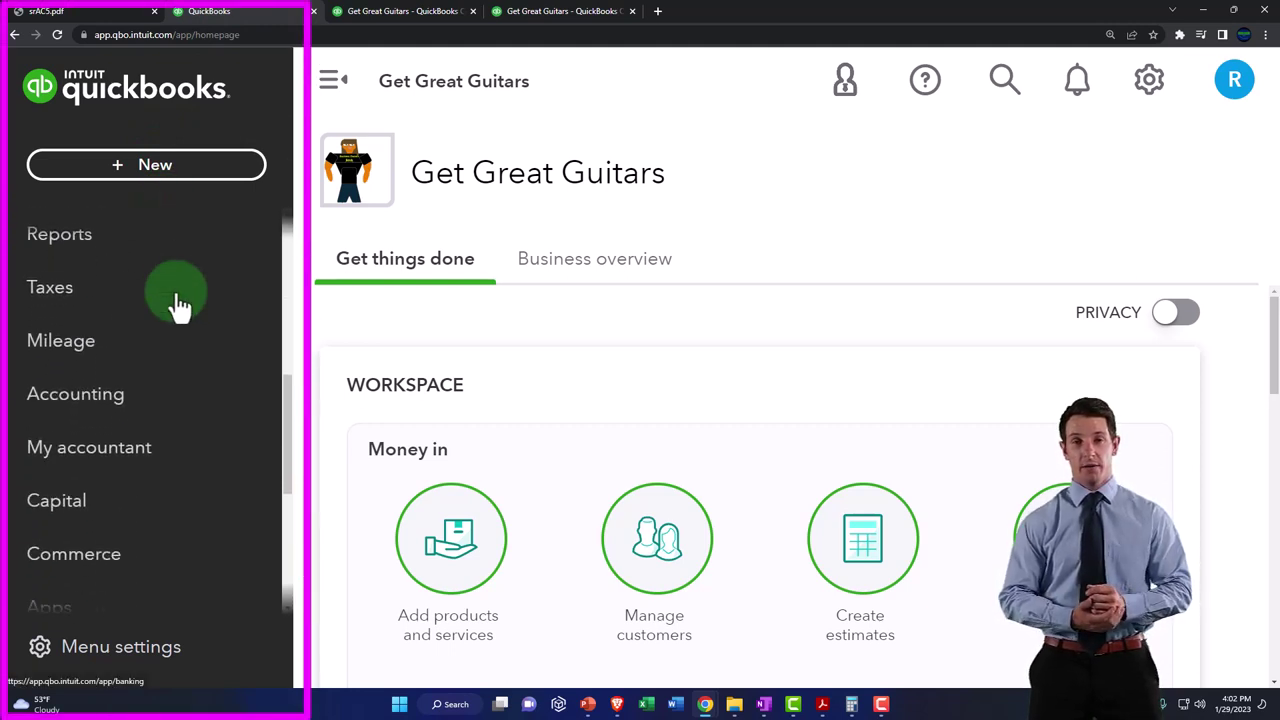
left_click(130, 402)
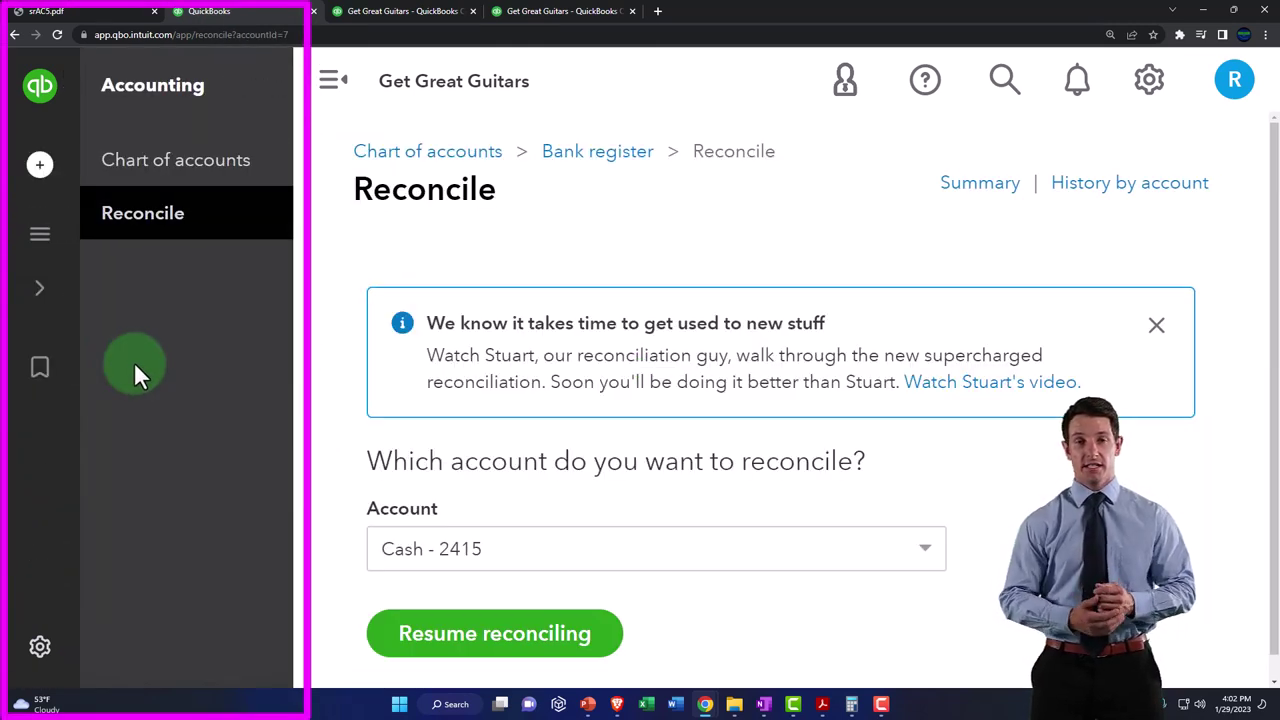
key("ctrl+minus")
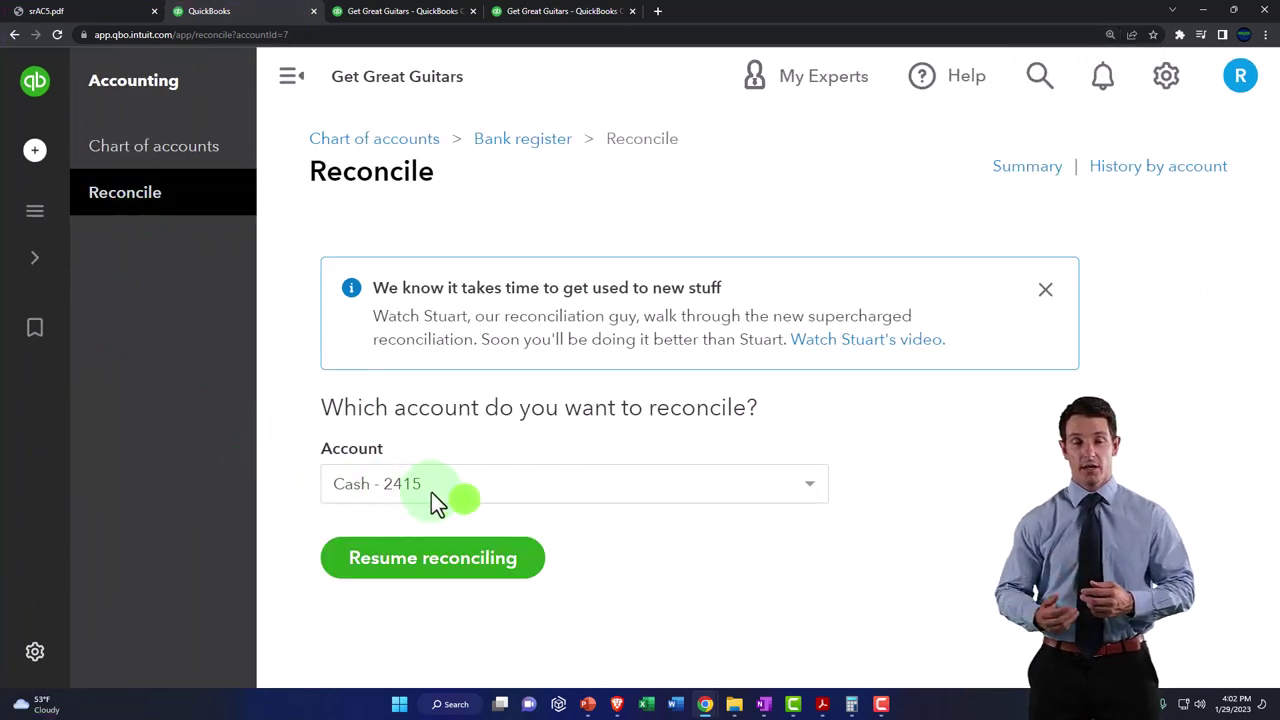
left_click(469, 492)
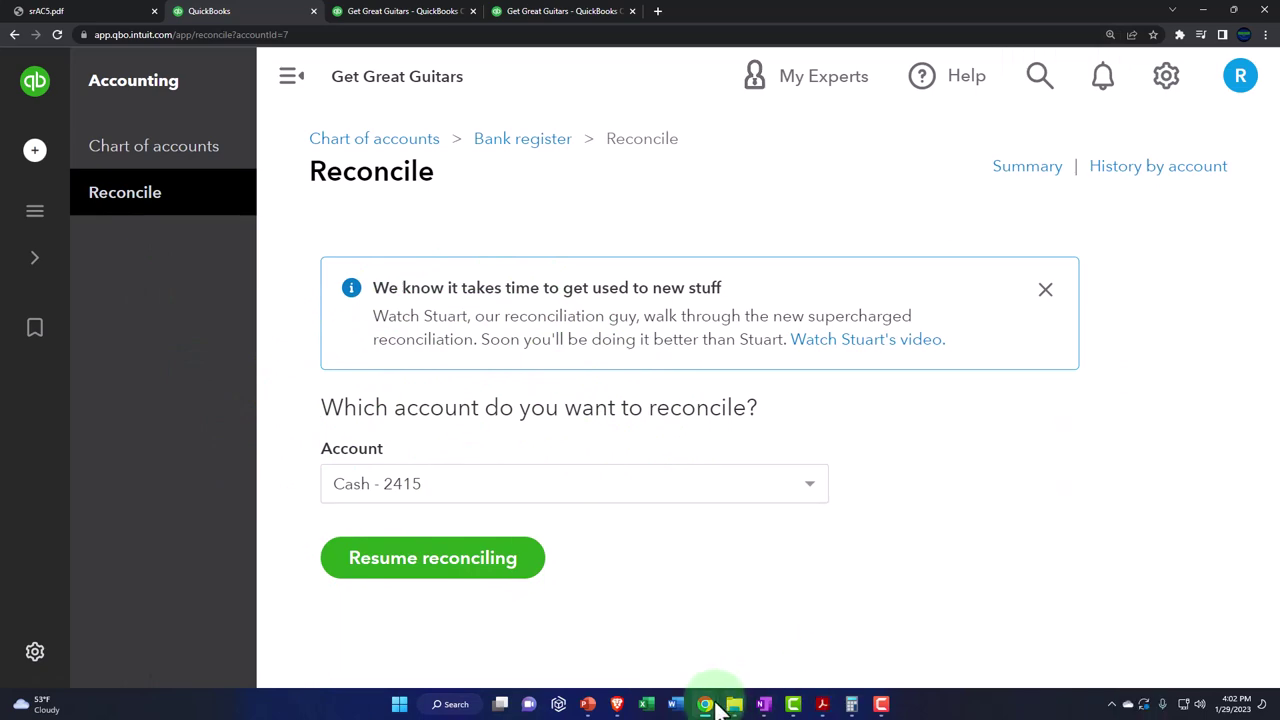
- Switch to the Sample Company window, find where Reconcile sits within Bookkeeping, and return to the Get Great Guitars Reconcile page
left_click_drag(745, 712, 880, 704)
mouse_move(880, 704)
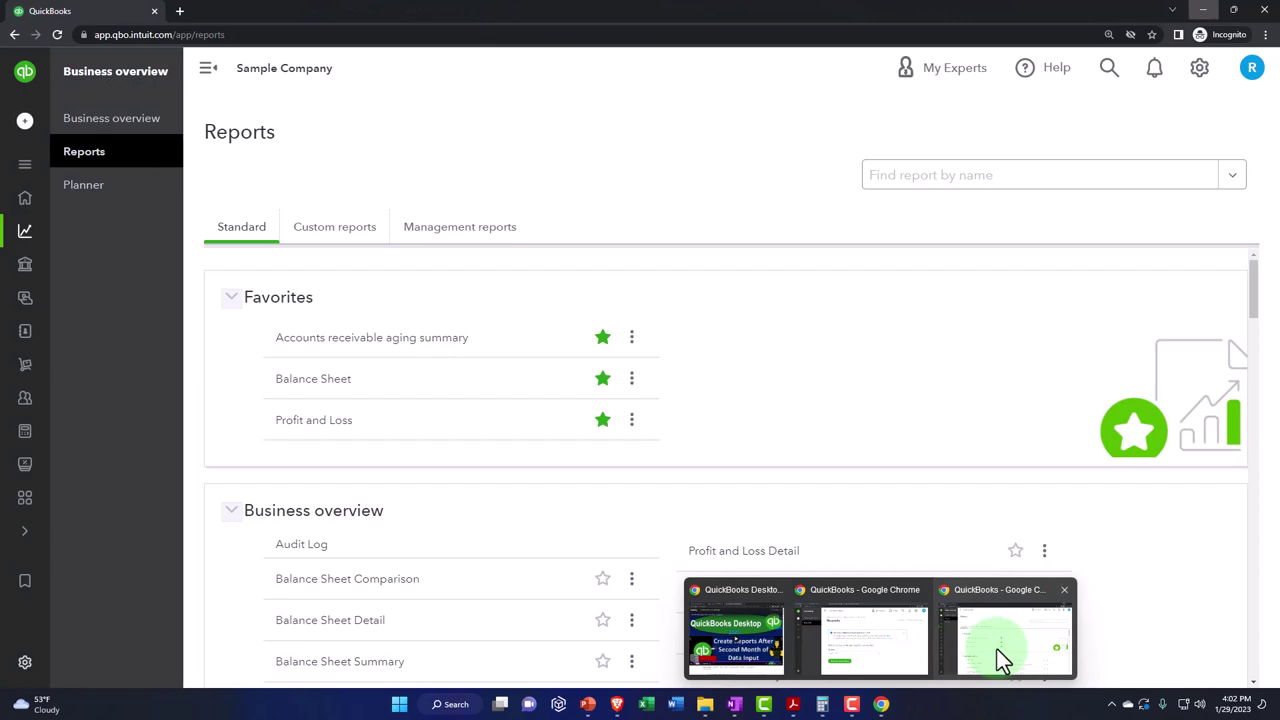
left_click(997, 649)
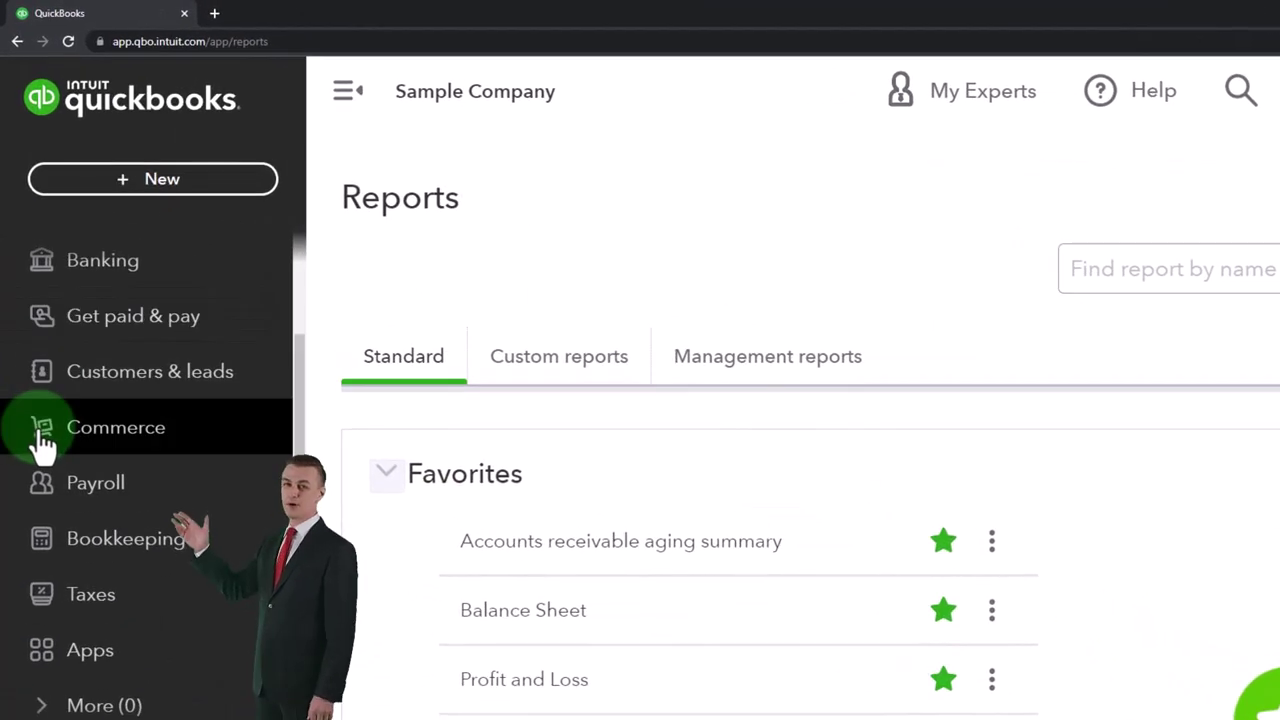
left_click(80, 560)
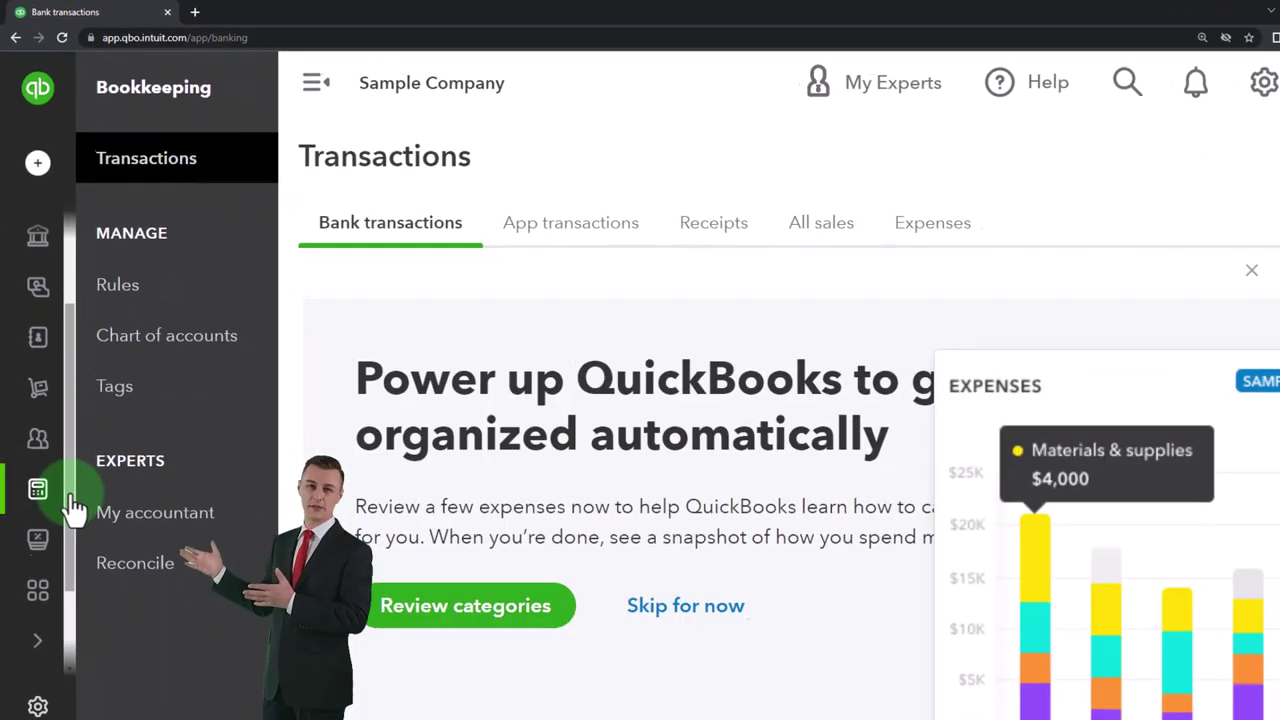
left_click(148, 565)
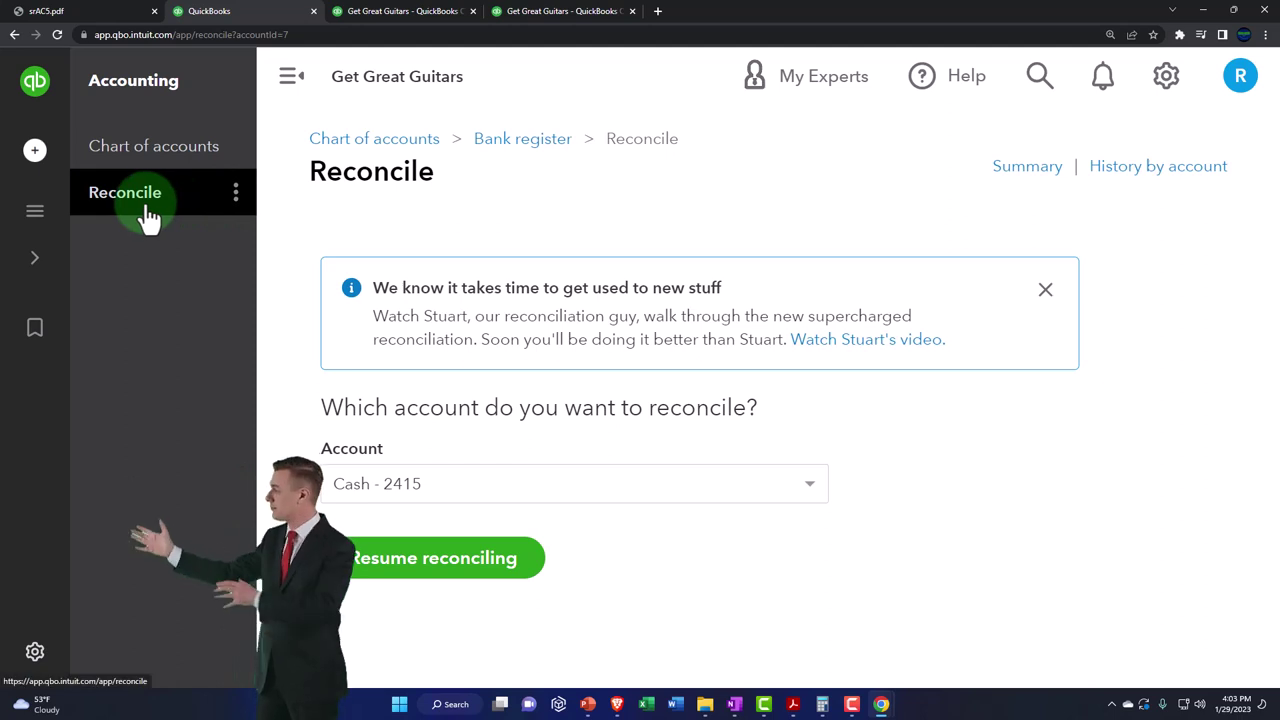
- Resume reconciling the Cash account with the navigation menu collapsed and open its statement information for editing
left_click(289, 80)
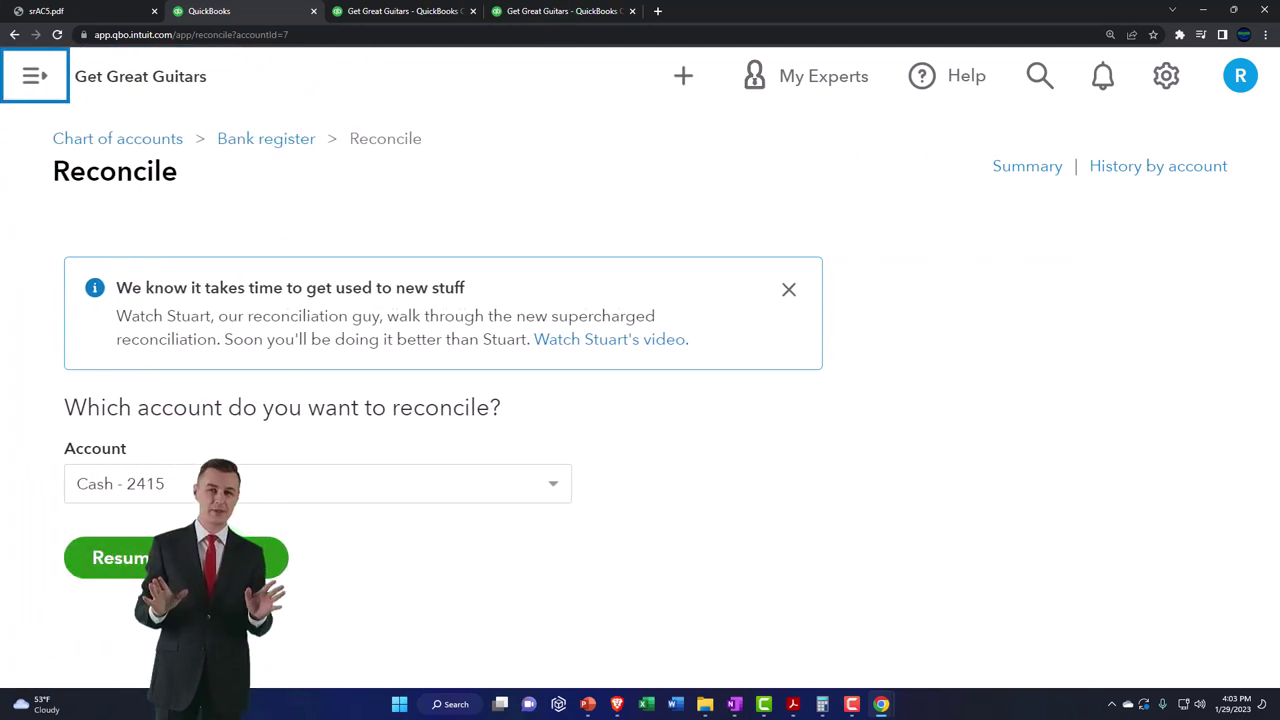
left_click(222, 560)
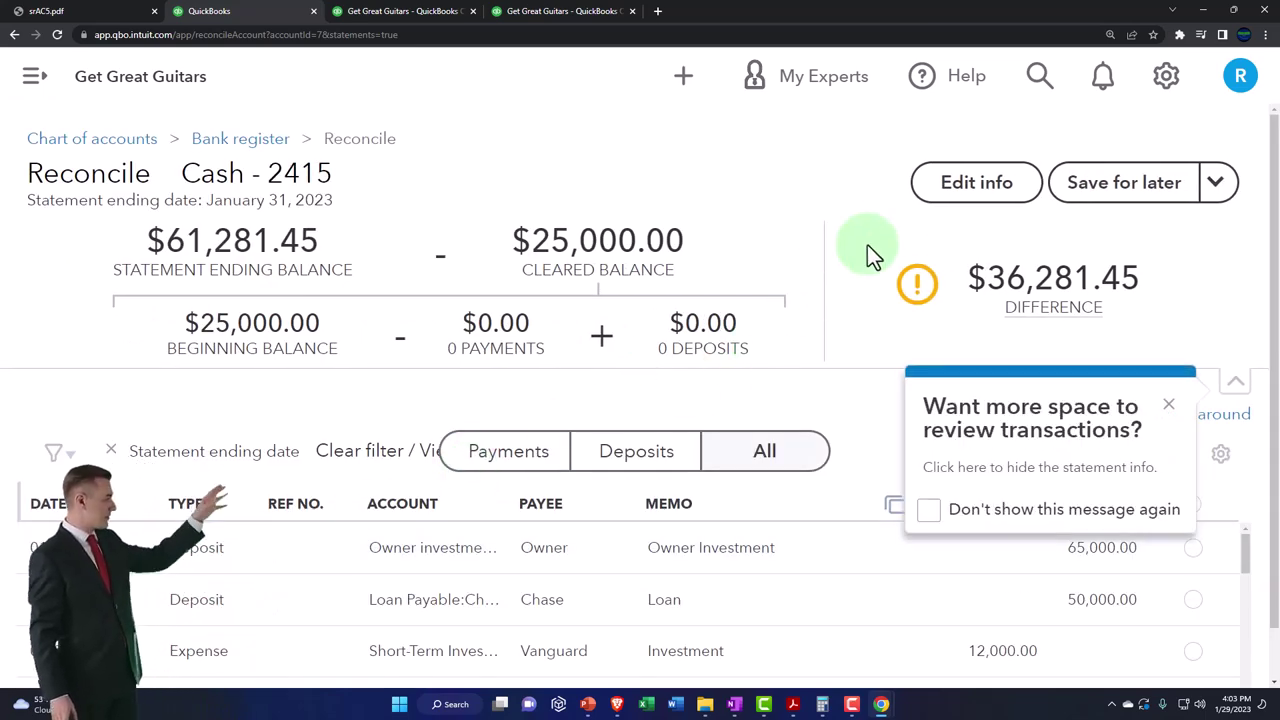
left_click(943, 205)
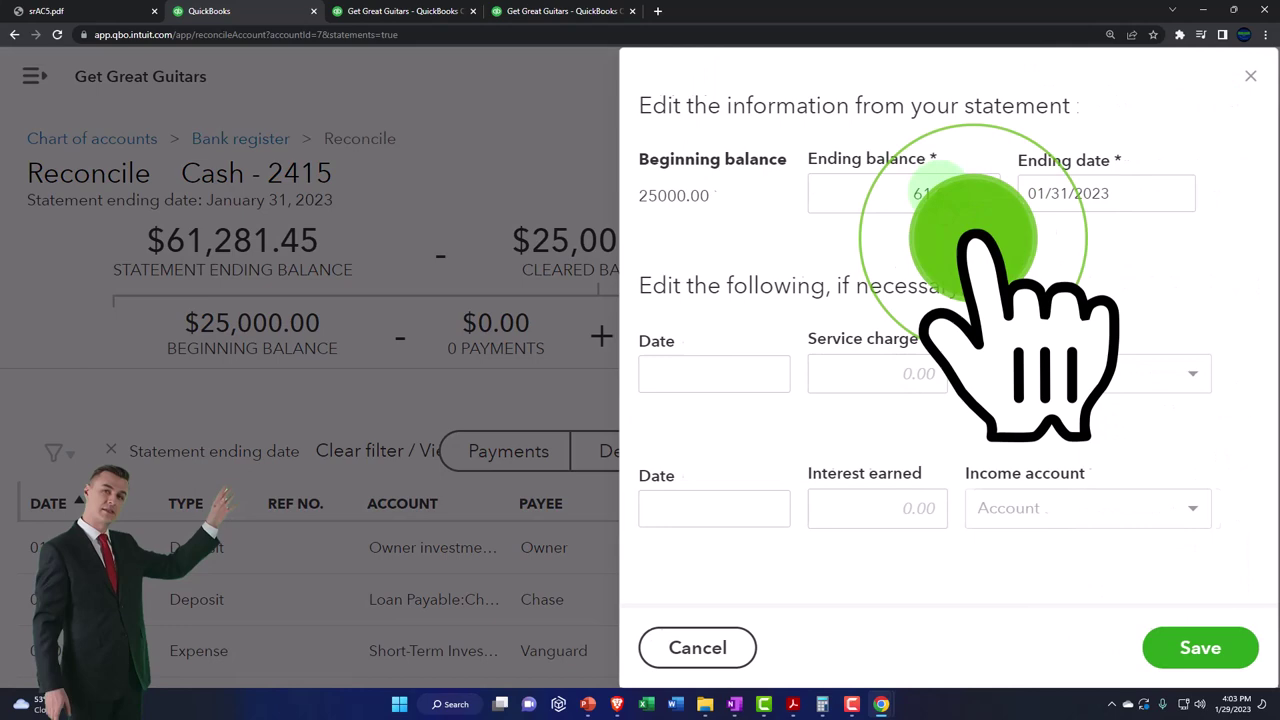
left_click(940, 195)
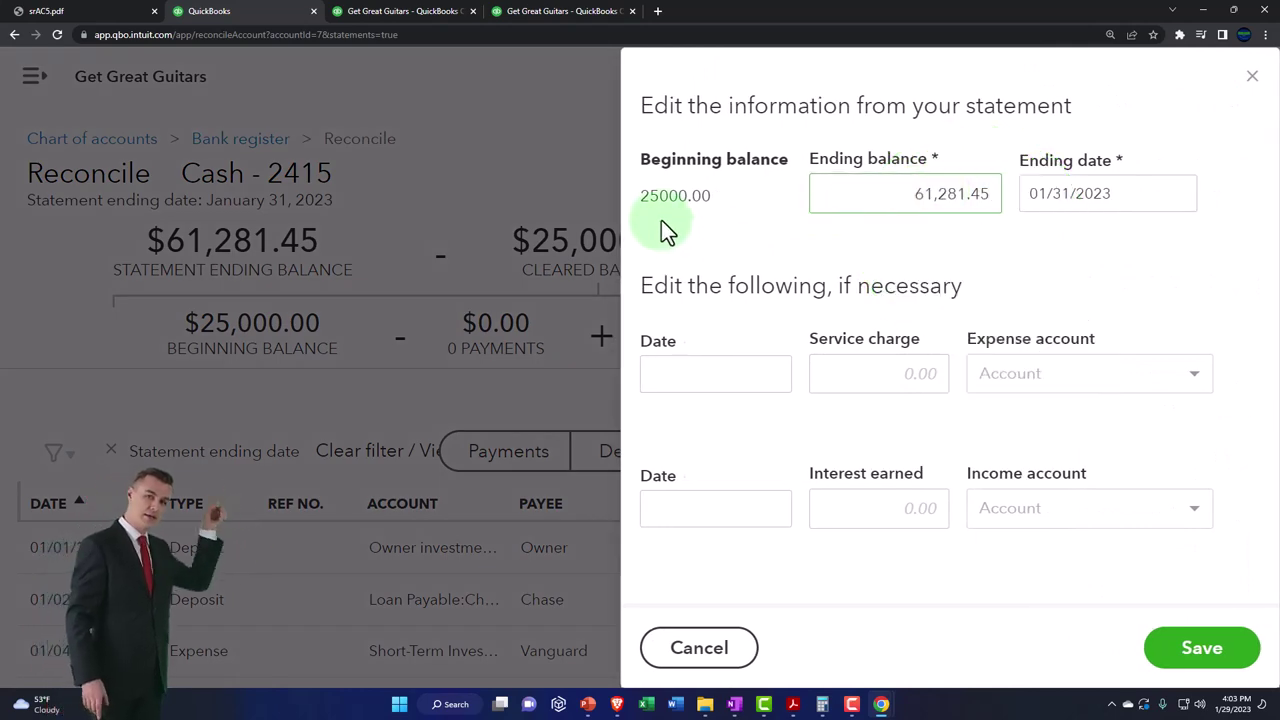
- Check the January 1 balance and total additions in Bank Stmt Jan.pdf in Adobe Acrobat Reader, selecting the total additions amount
left_click(793, 704)
scroll(702, 248, "down", 1)
left_click(733, 140)
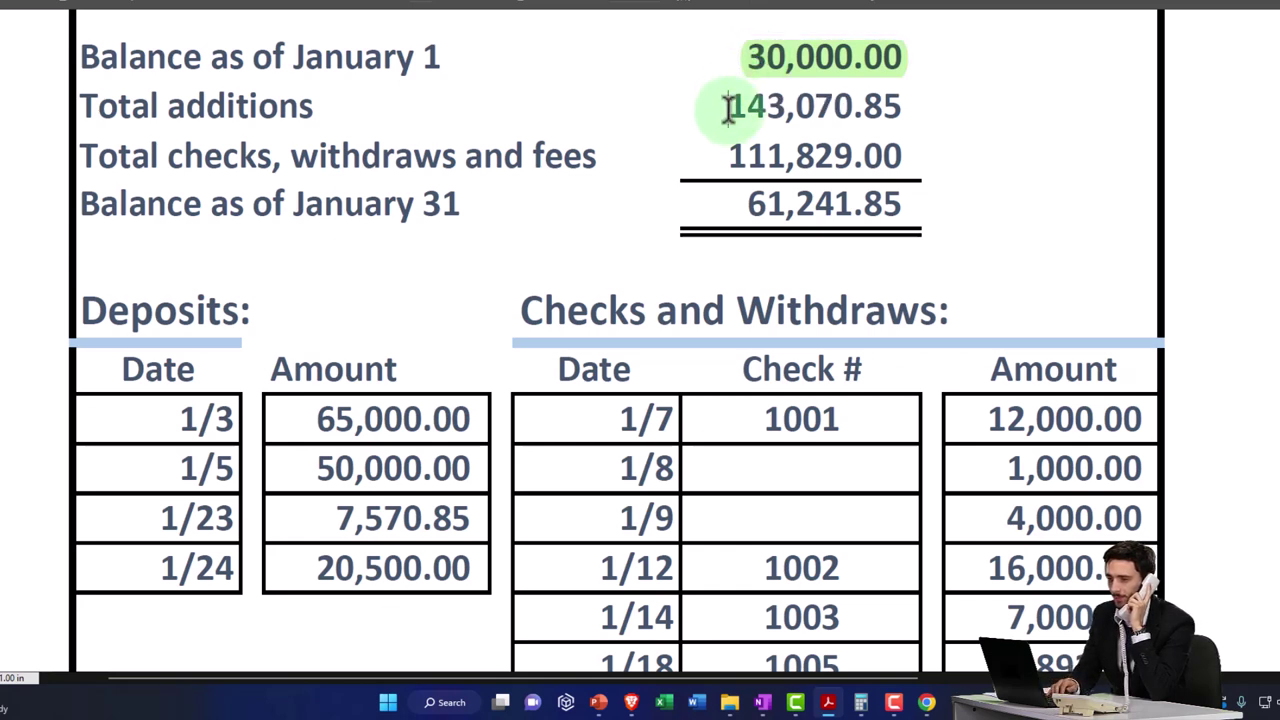
left_click_drag(733, 107, 902, 107)
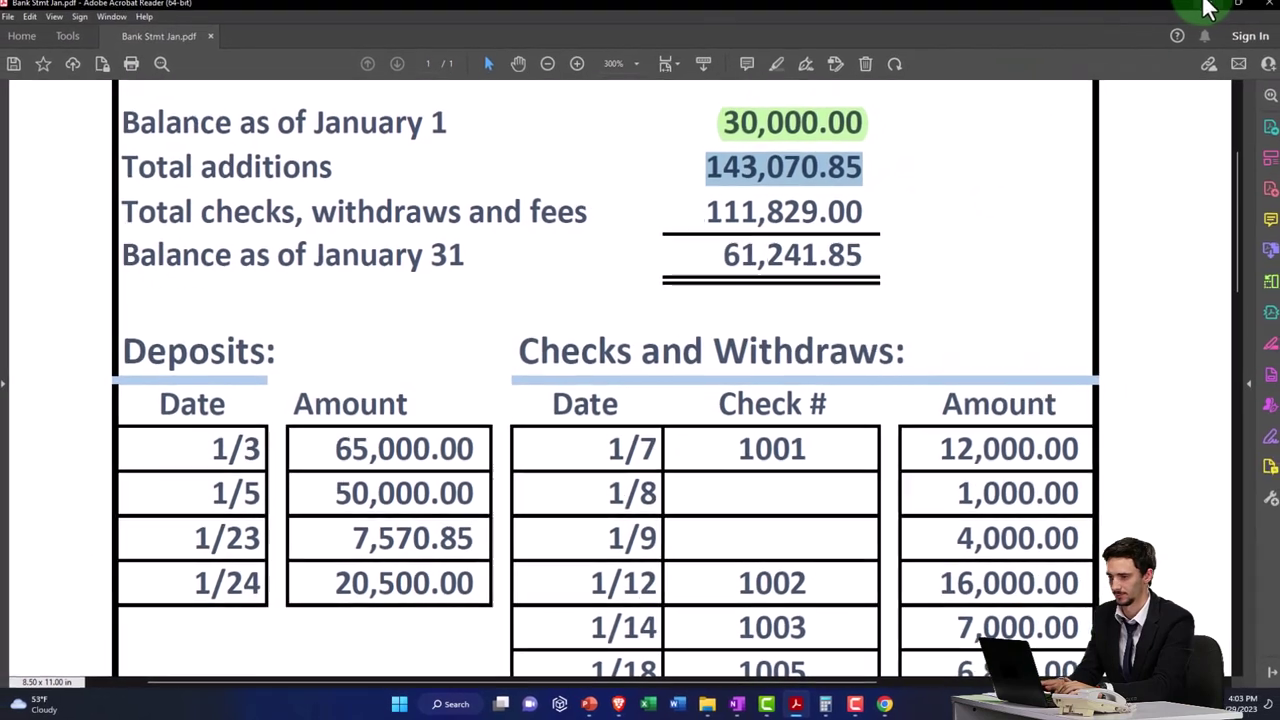
left_click(1205, 12)
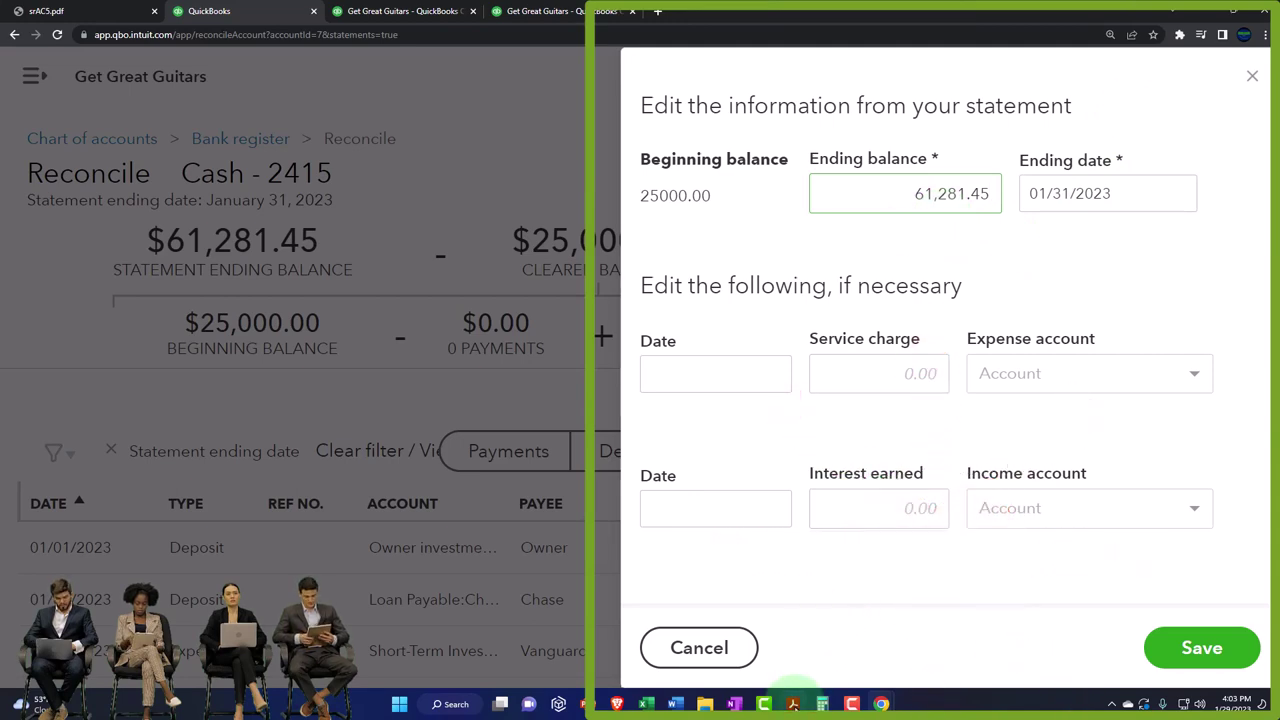
- Check the January 31 balance in Bank Stmt Jan.pdf against the reconciliation and close the statement information without saving
left_click(793, 702)
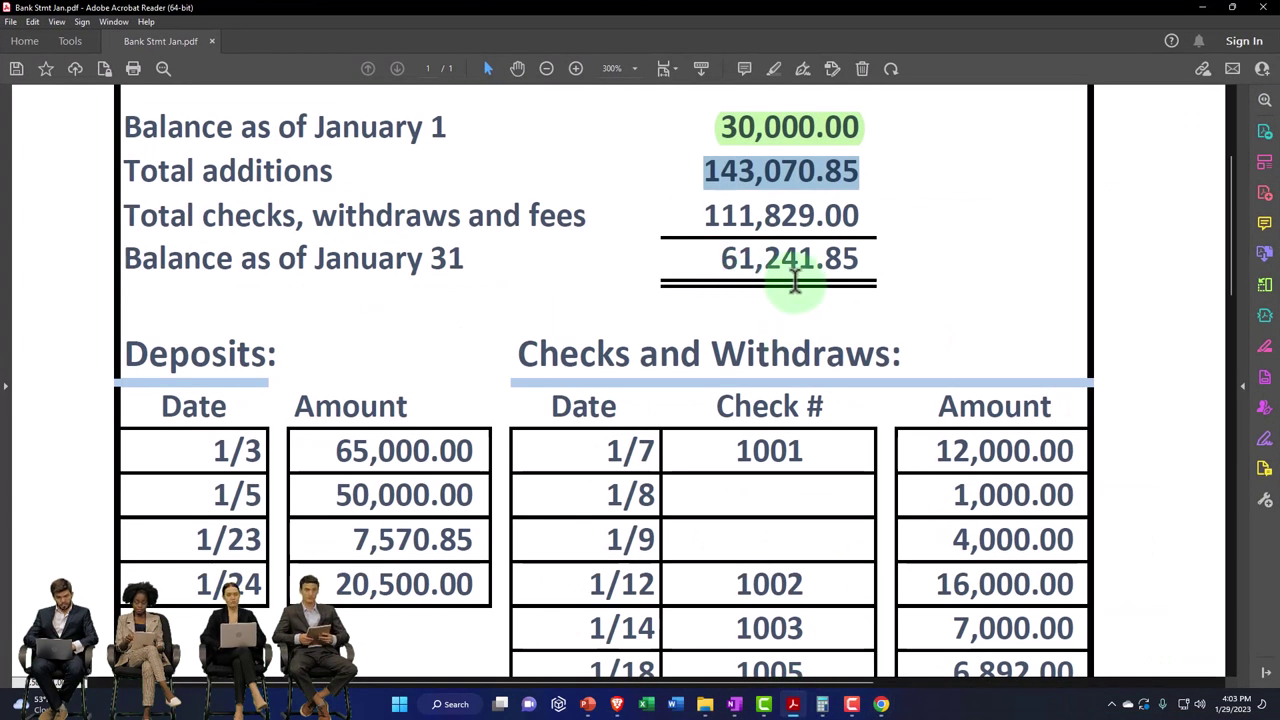
left_click(1202, 8)
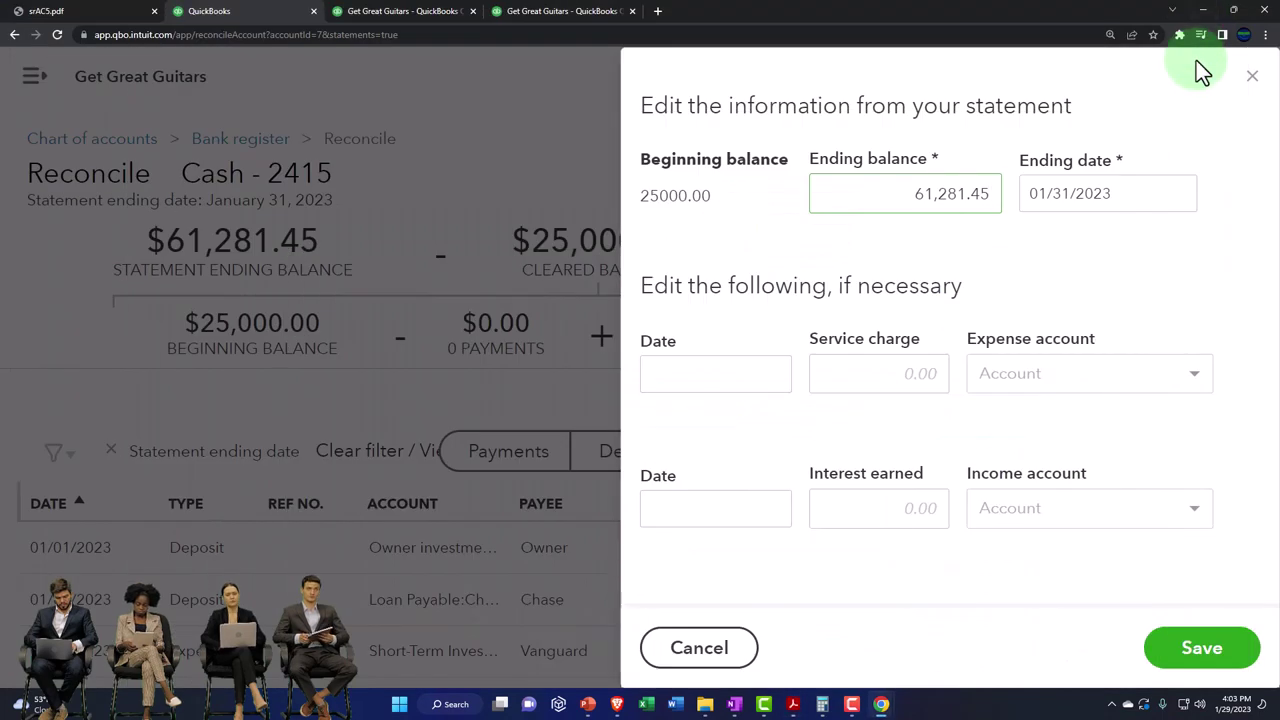
left_click(1251, 78)
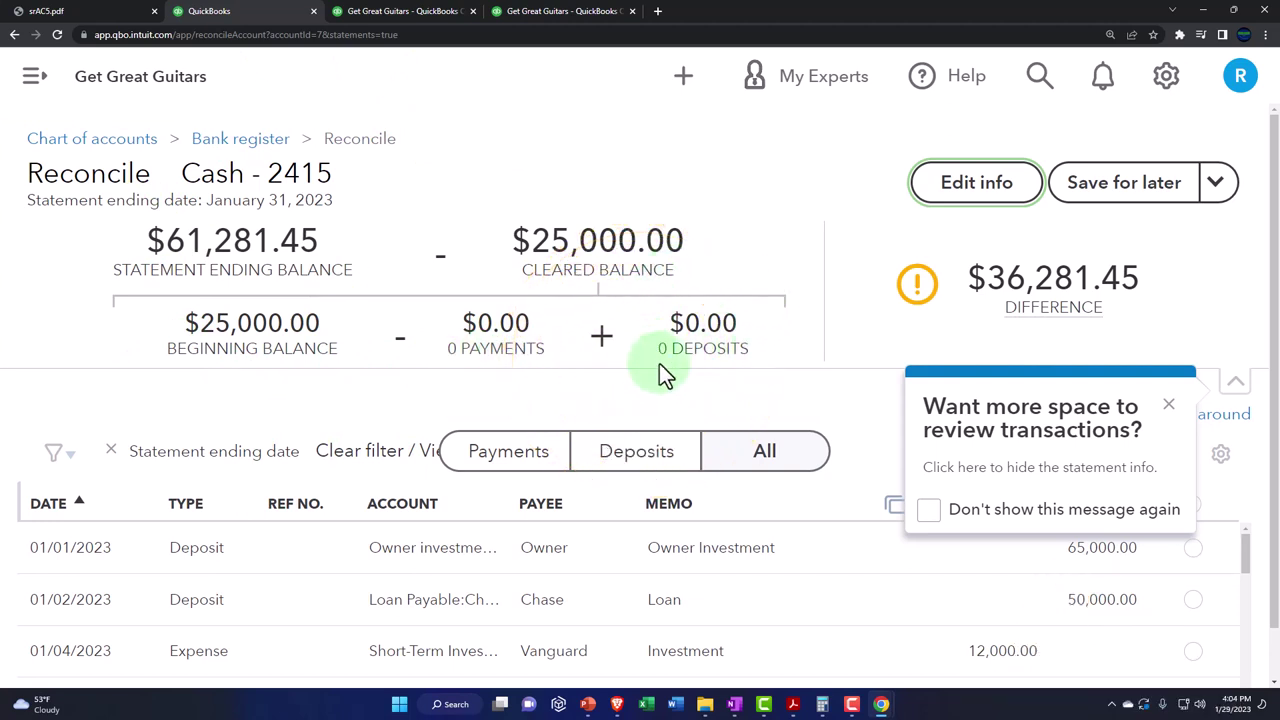
left_click(792, 704)
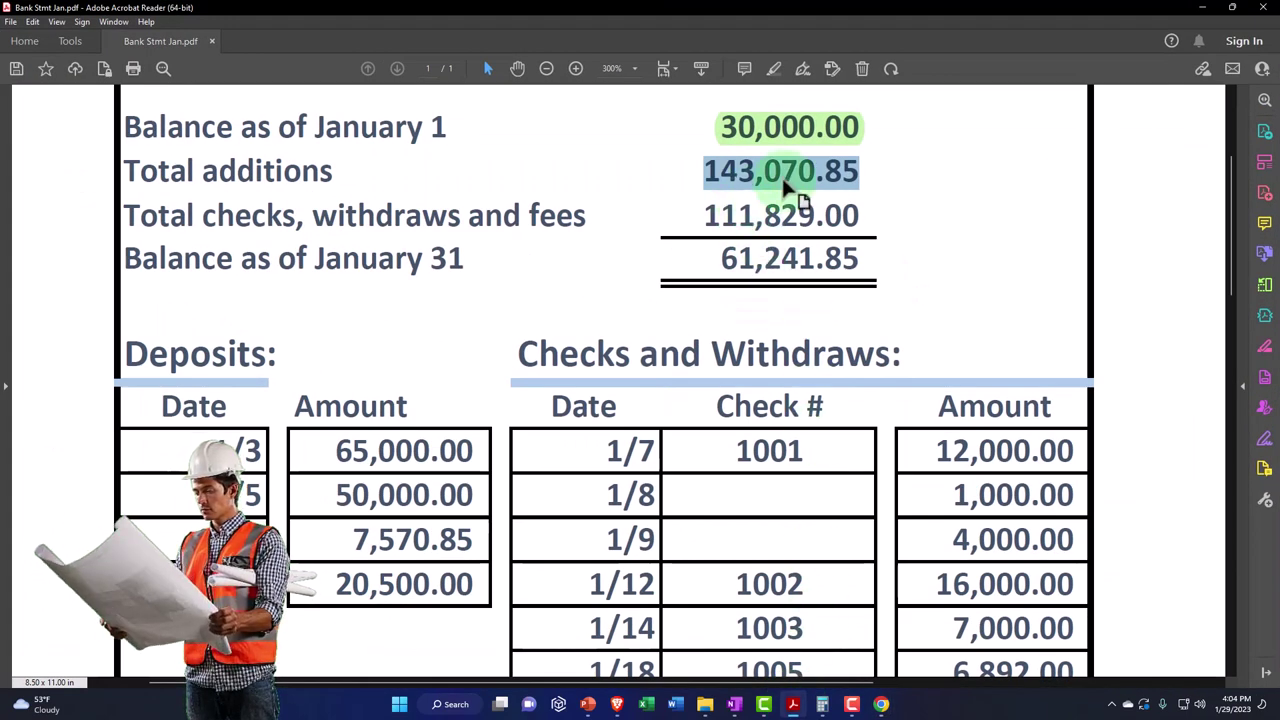
left_click(1202, 8)
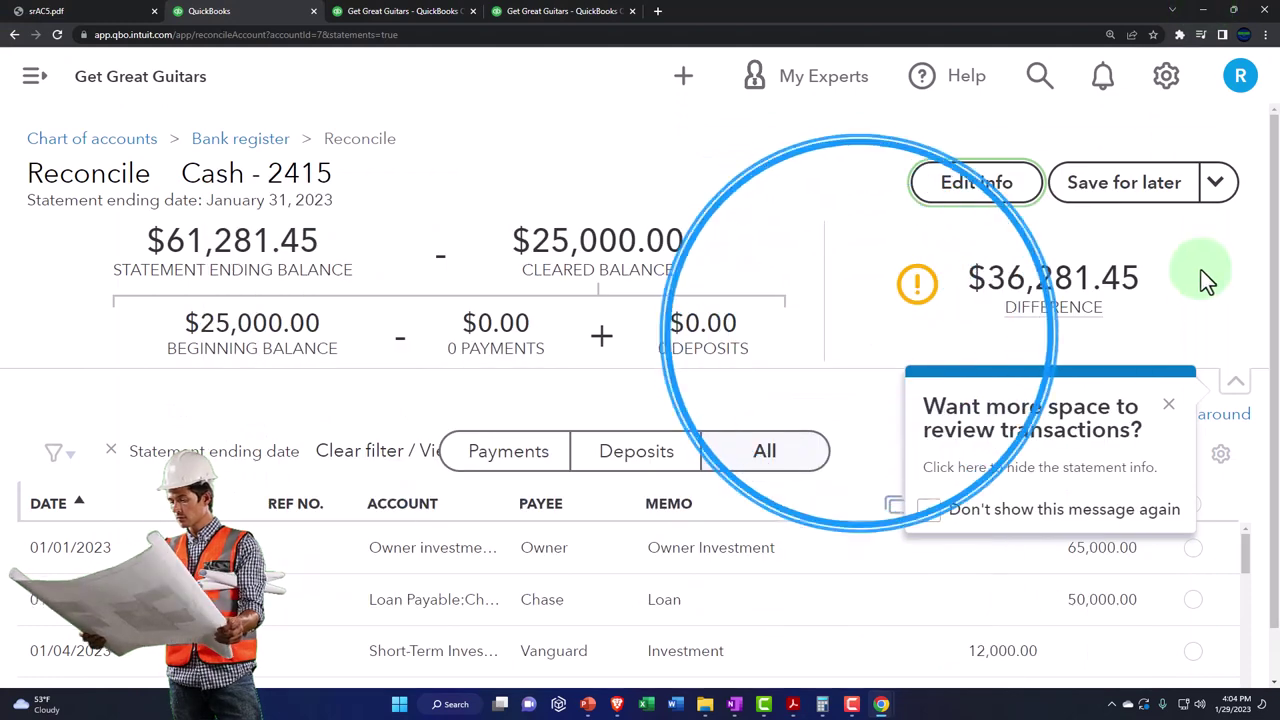
- Dismiss the two display tips and filter the Cash reconciliation to show deposits only
left_click(1168, 406)
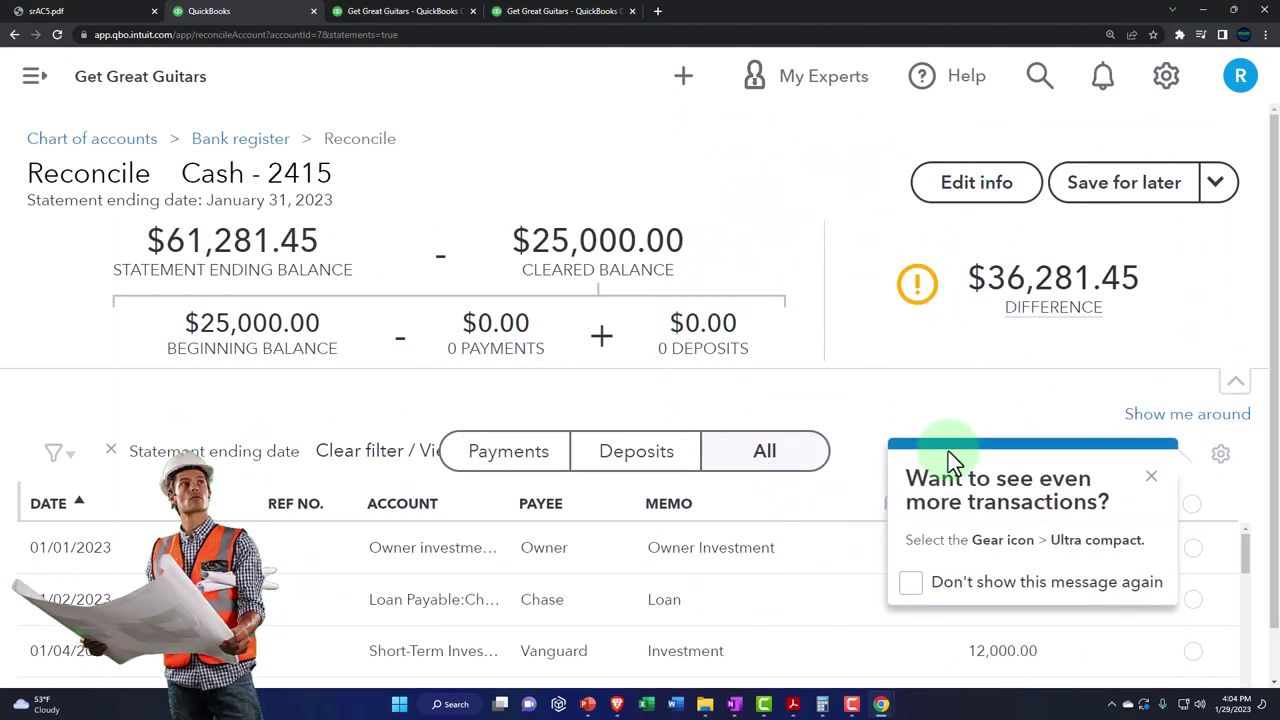
left_click(1151, 476)
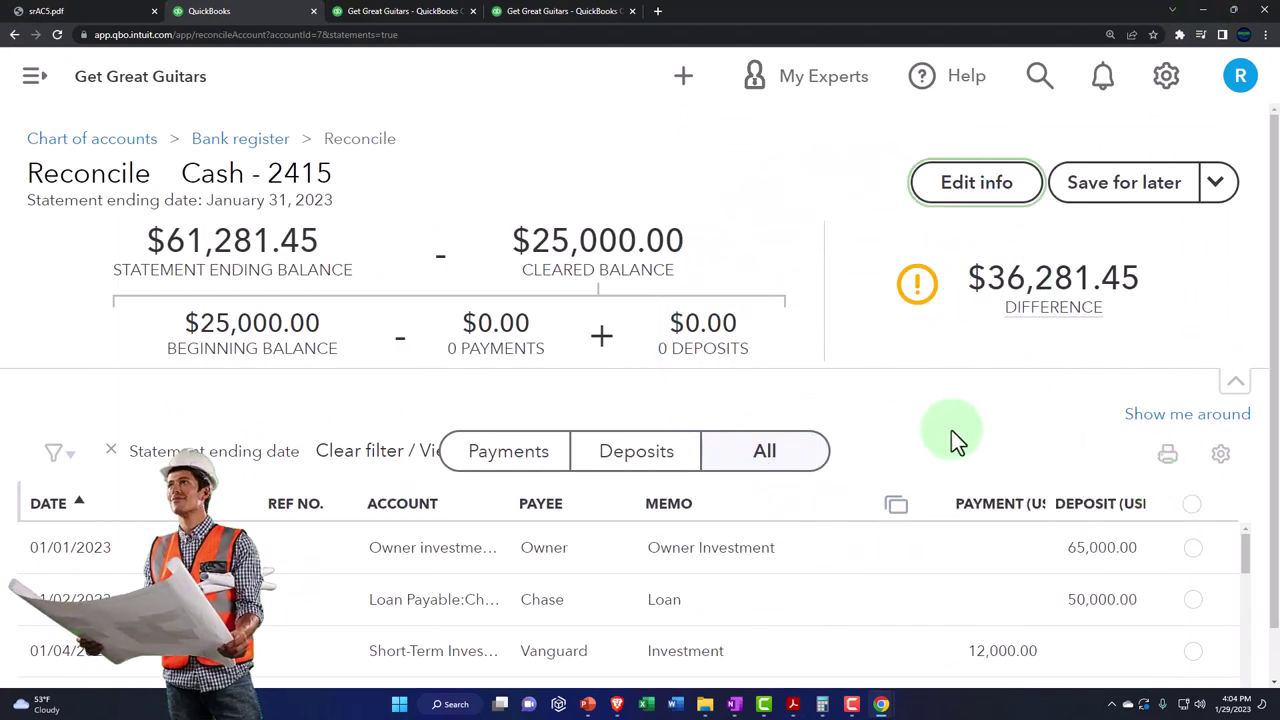
key("ctrl+minus")
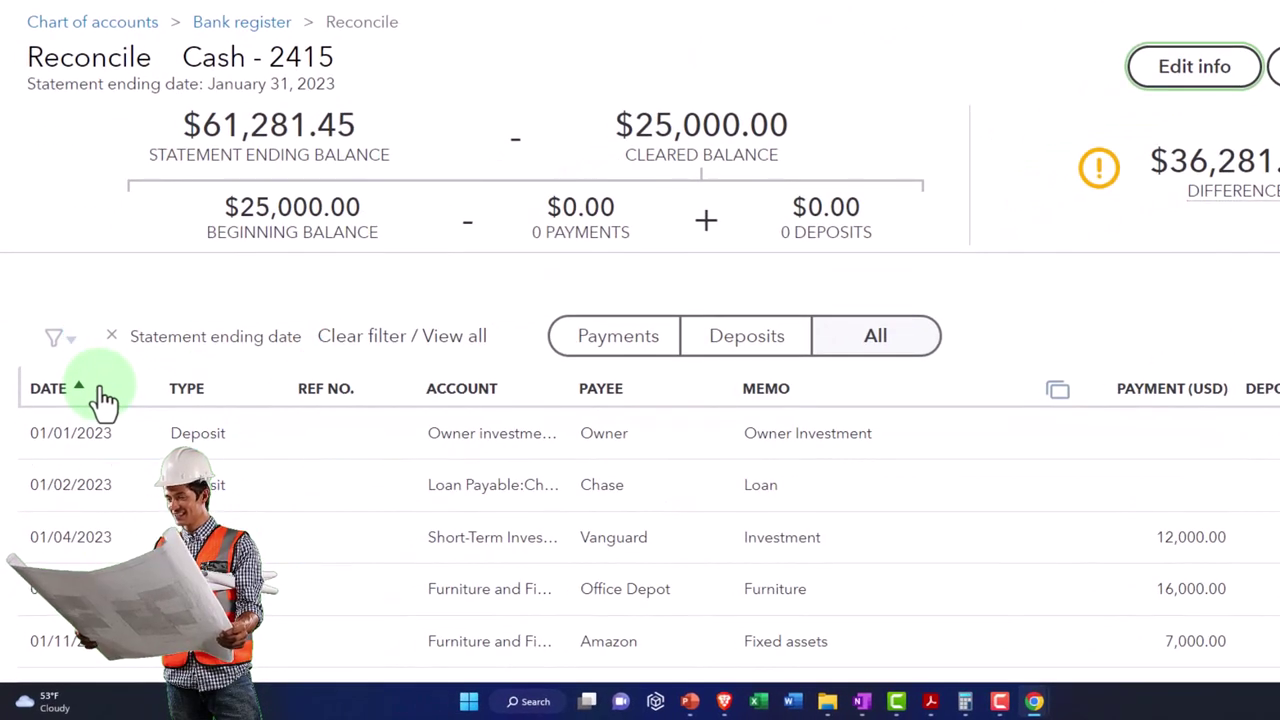
left_click(740, 340)
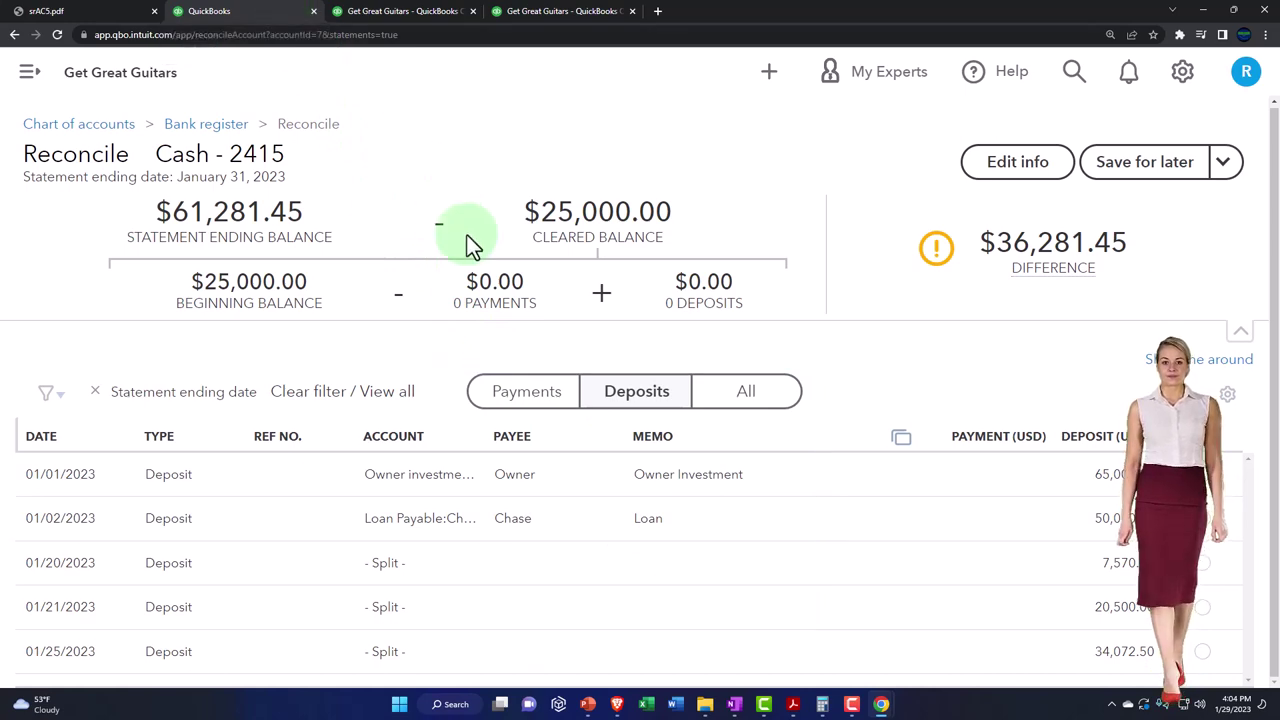
- Switch to the flowchart in OneNote and examine how sales receipts and received payments lead to Record Deposits
left_click(736, 705)
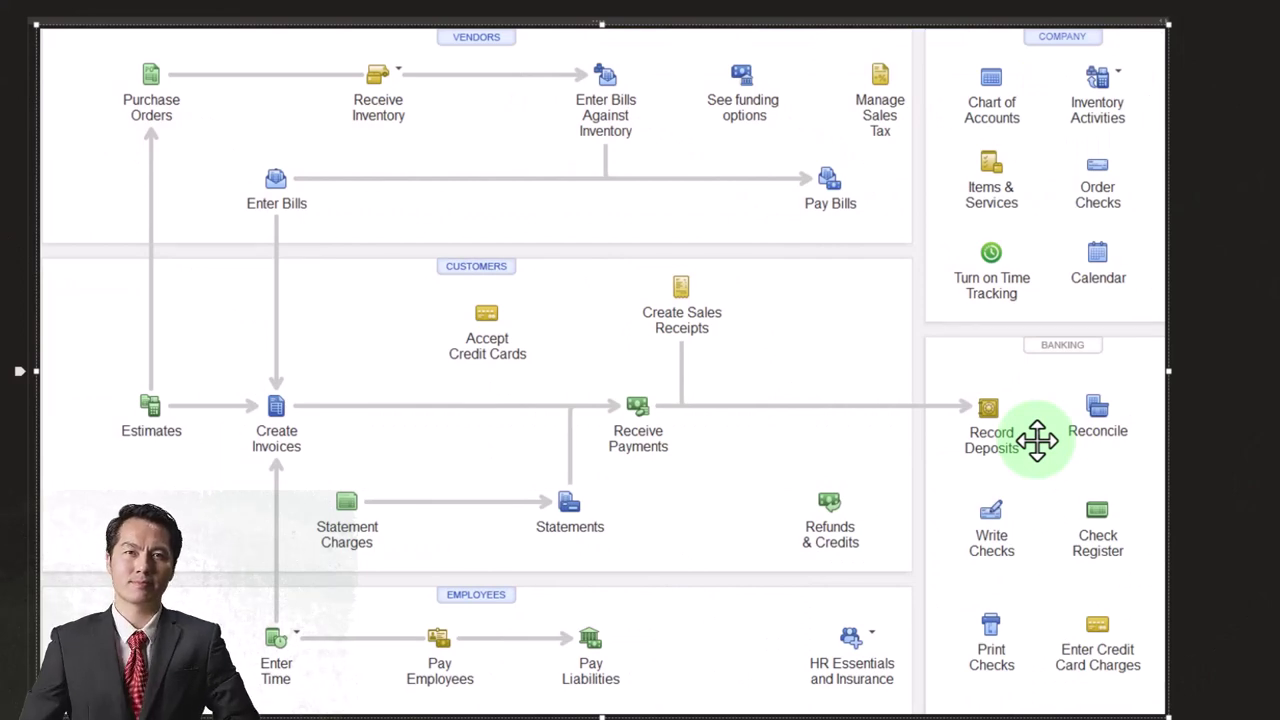
left_click(1038, 440)
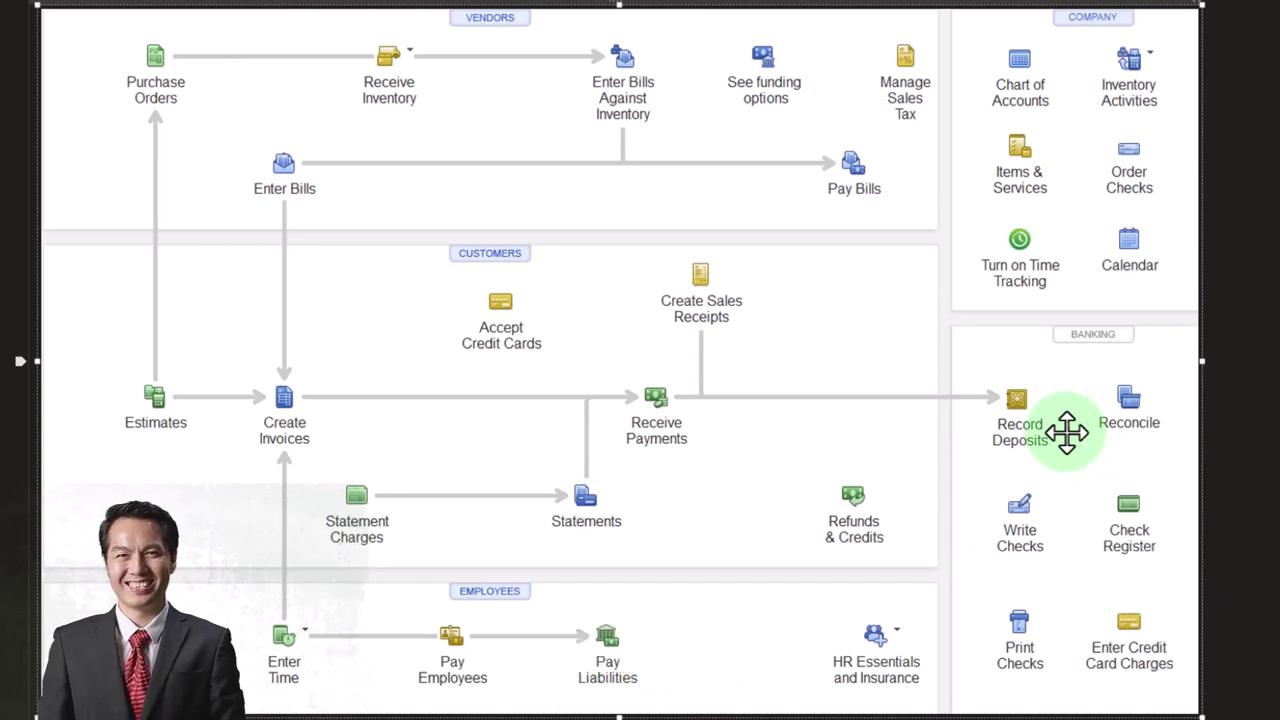
left_click(1063, 432)
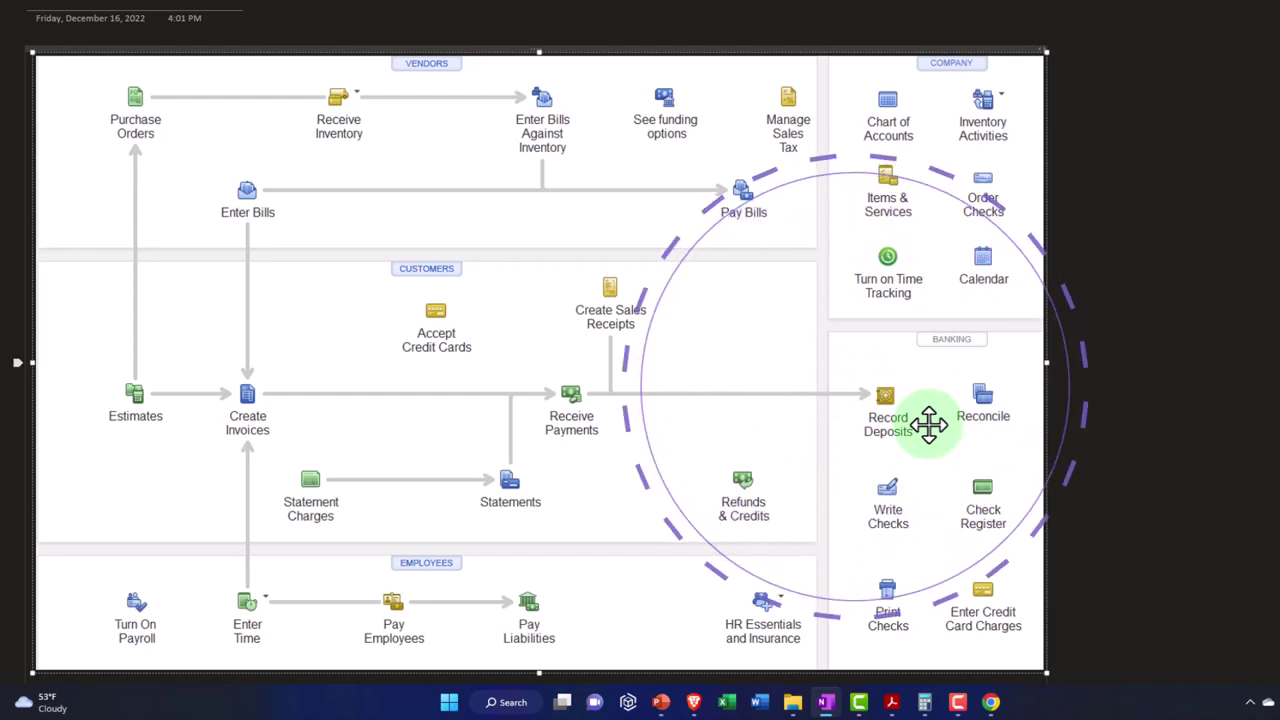
- Review the deposit dates and amounts in Bank Stmt Jan.pdf and return to the OneNote flowchart
left_click(889, 702)
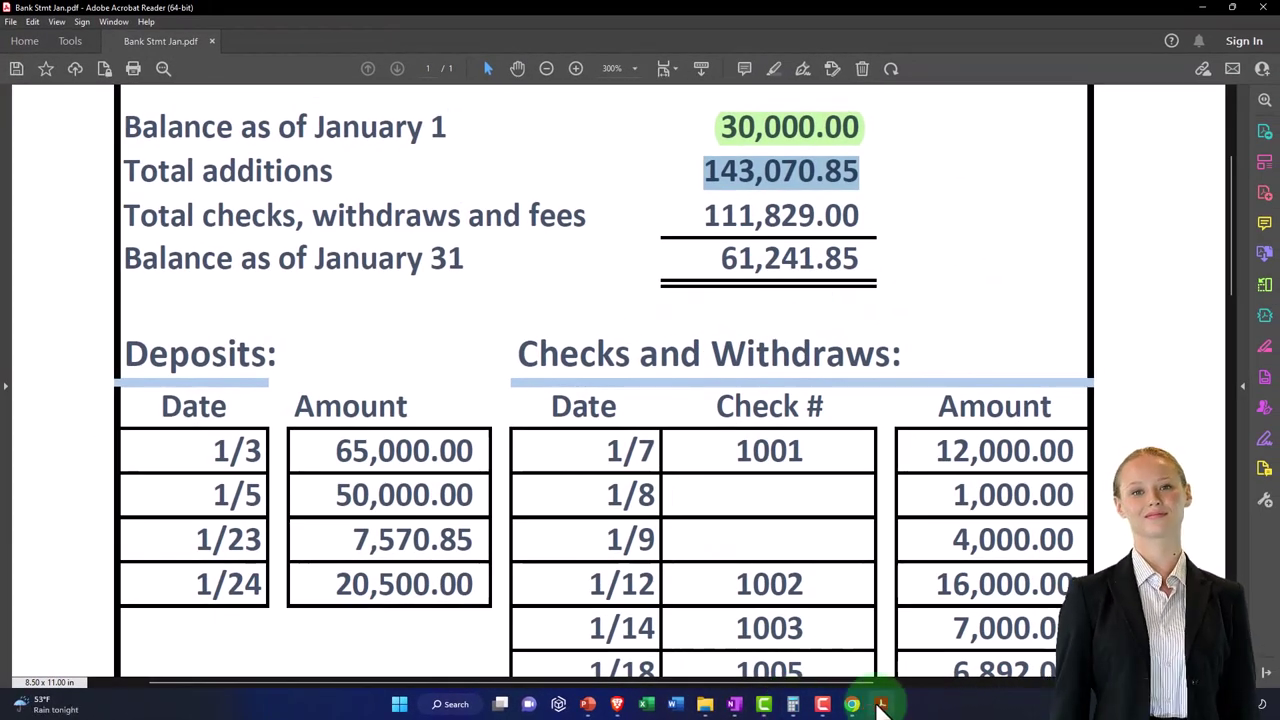
scroll(683, 564, "down", 1)
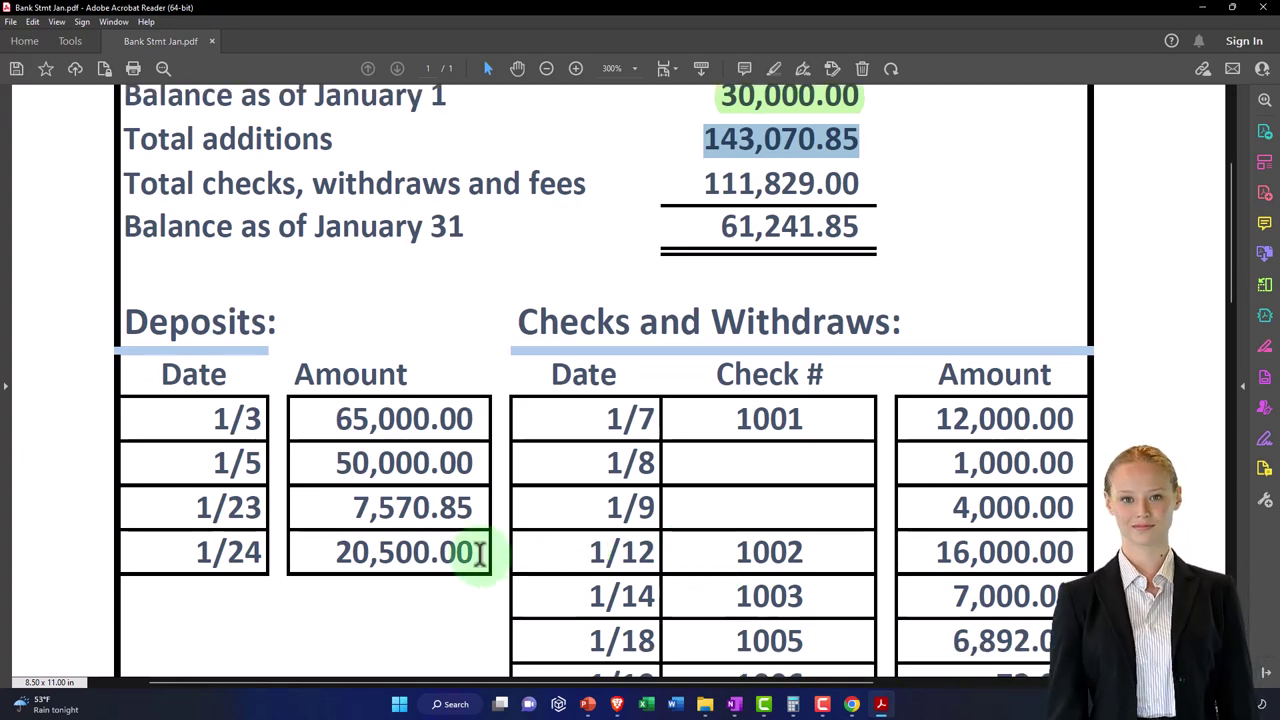
left_click(476, 553)
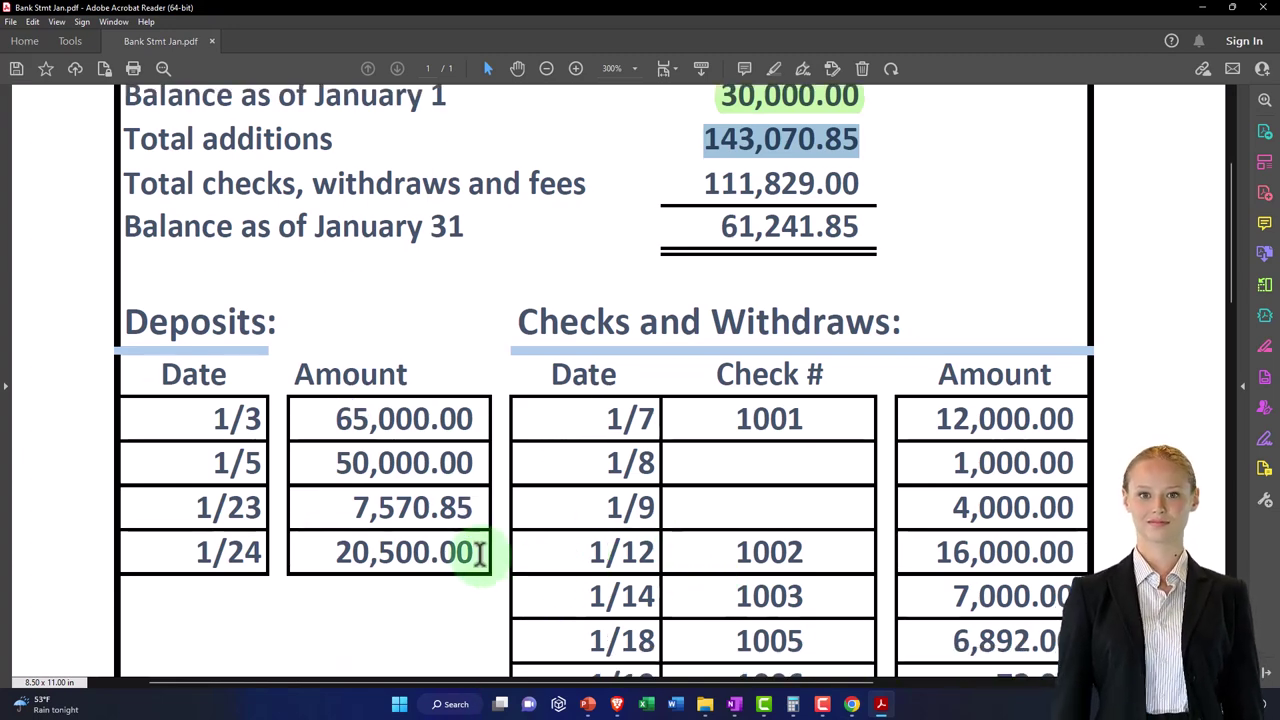
left_click(1180, 34)
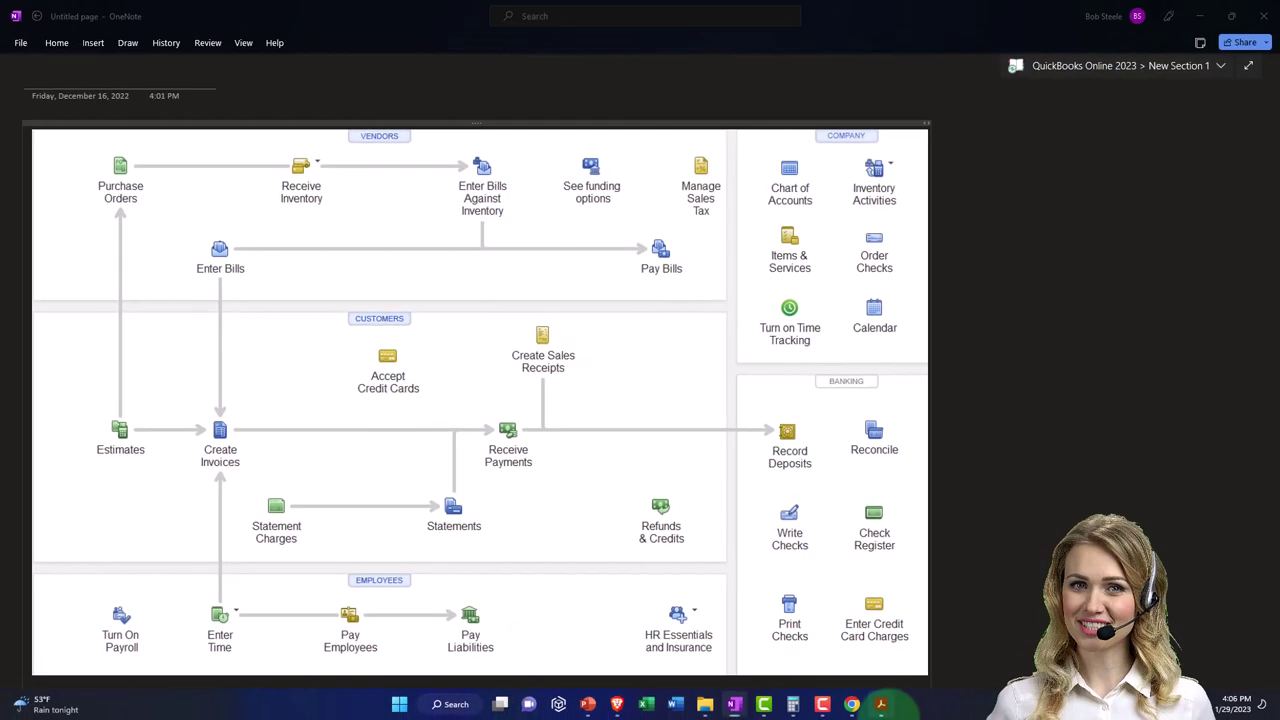
- Compare the deposits in Bank Stmt Jan.pdf with the deposits listed in the Cash account reconciliation
left_click(881, 704)
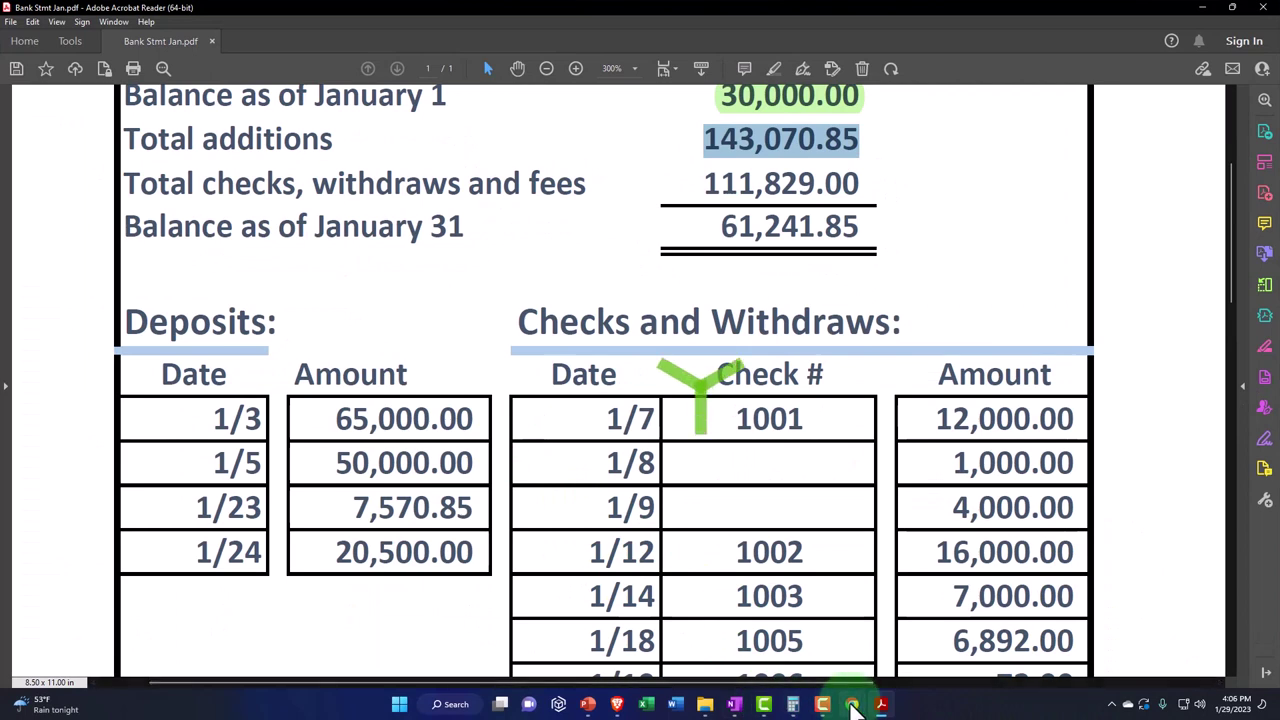
mouse_move(851, 702)
left_click(835, 668)
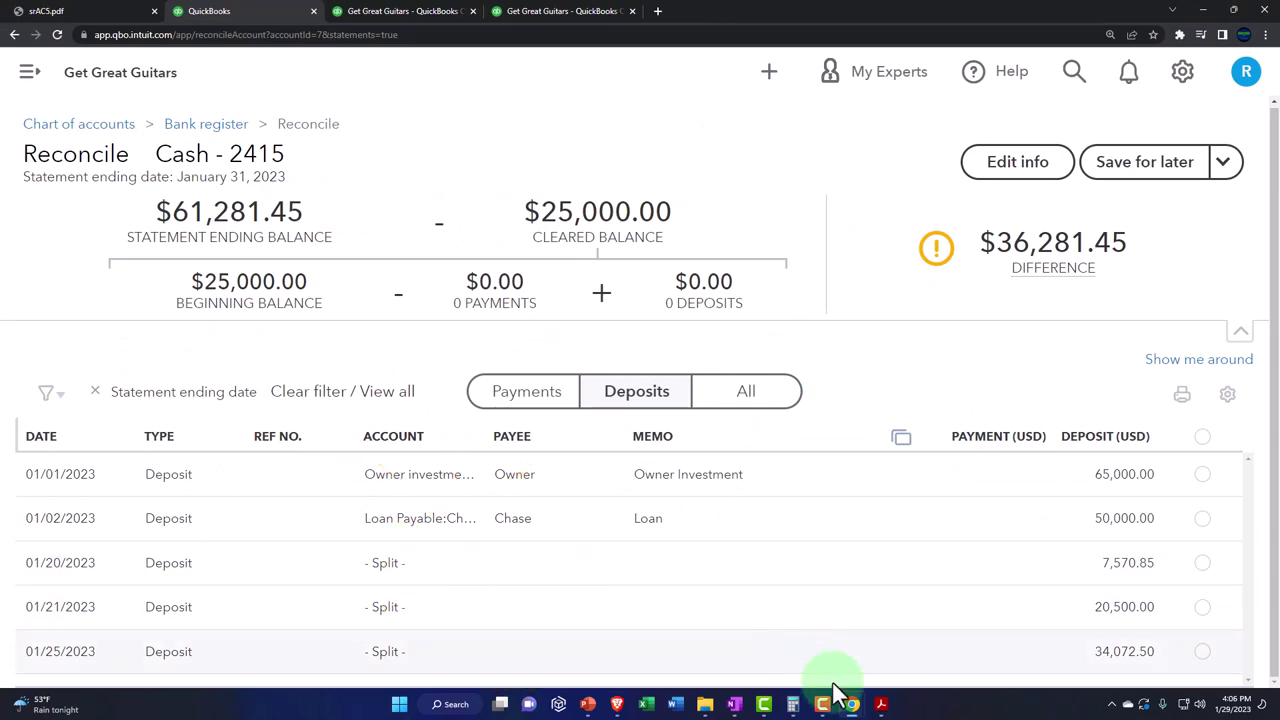
left_click(880, 704)
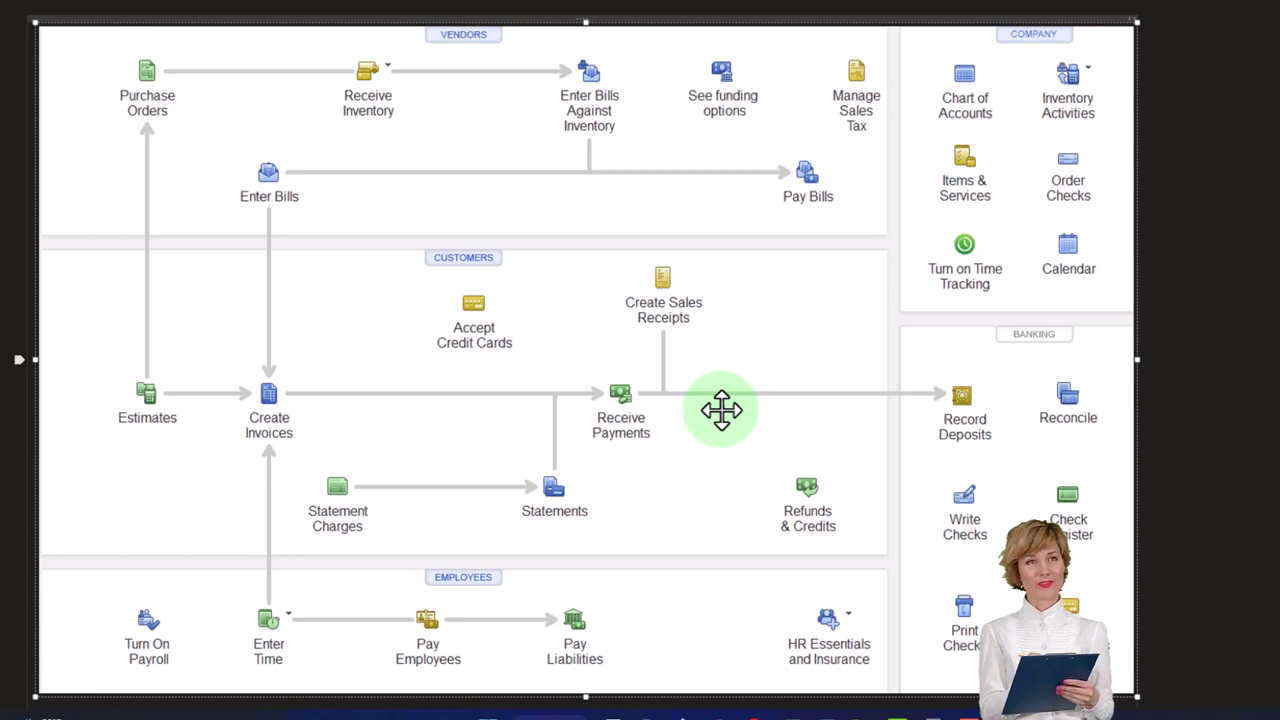
- Examine how receipts and payments flow into Record Deposits in the OneNote flowchart, and switch to Bank Stmt Jan.pdf
left_click(721, 409)
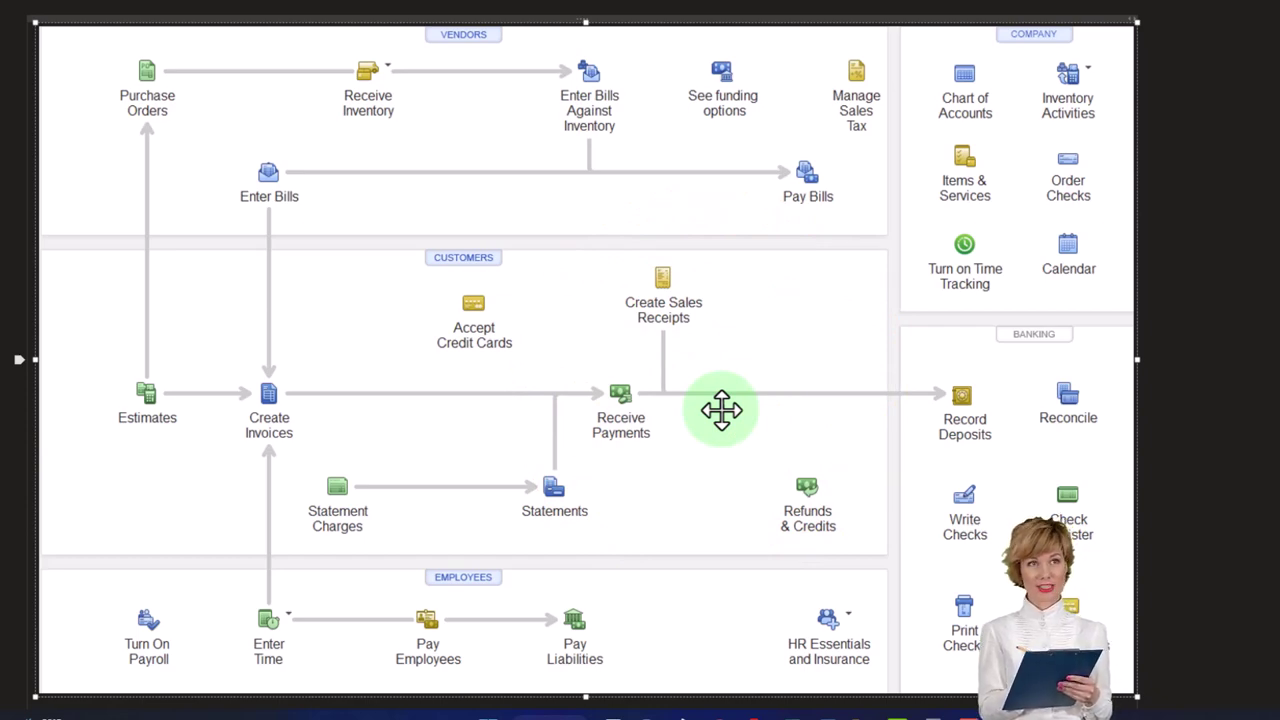
left_click(722, 409)
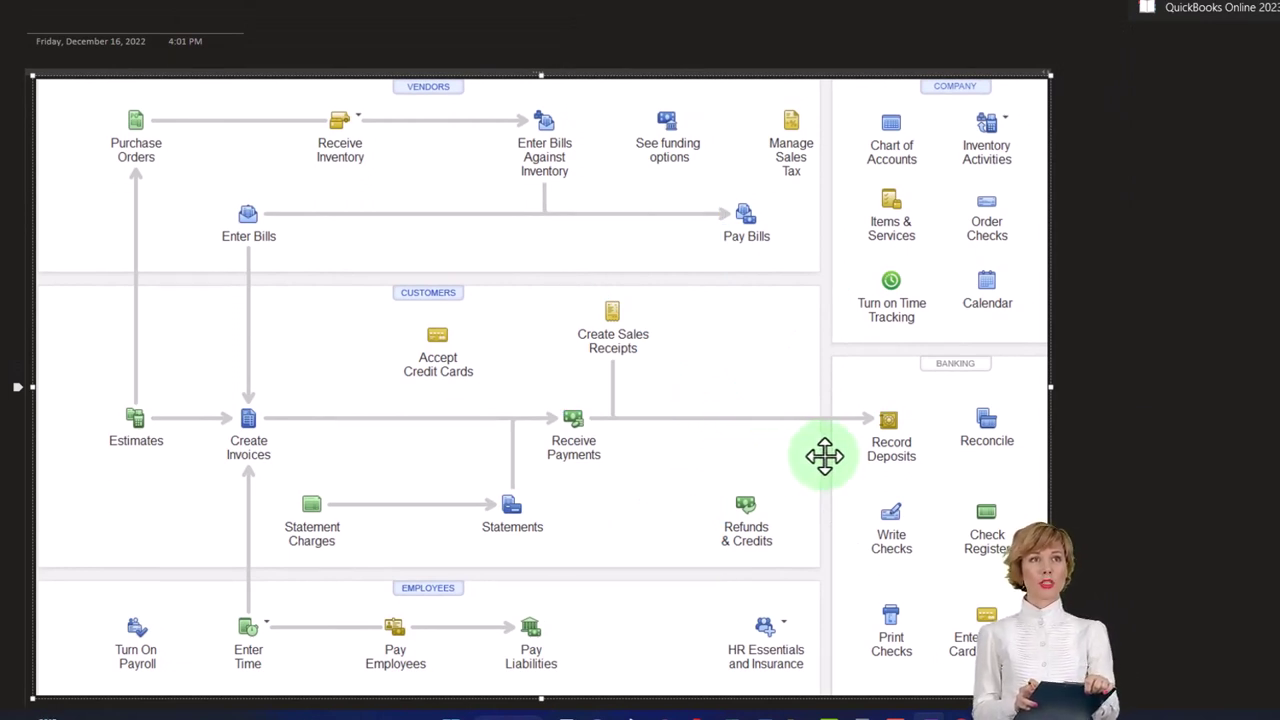
left_click(881, 705)
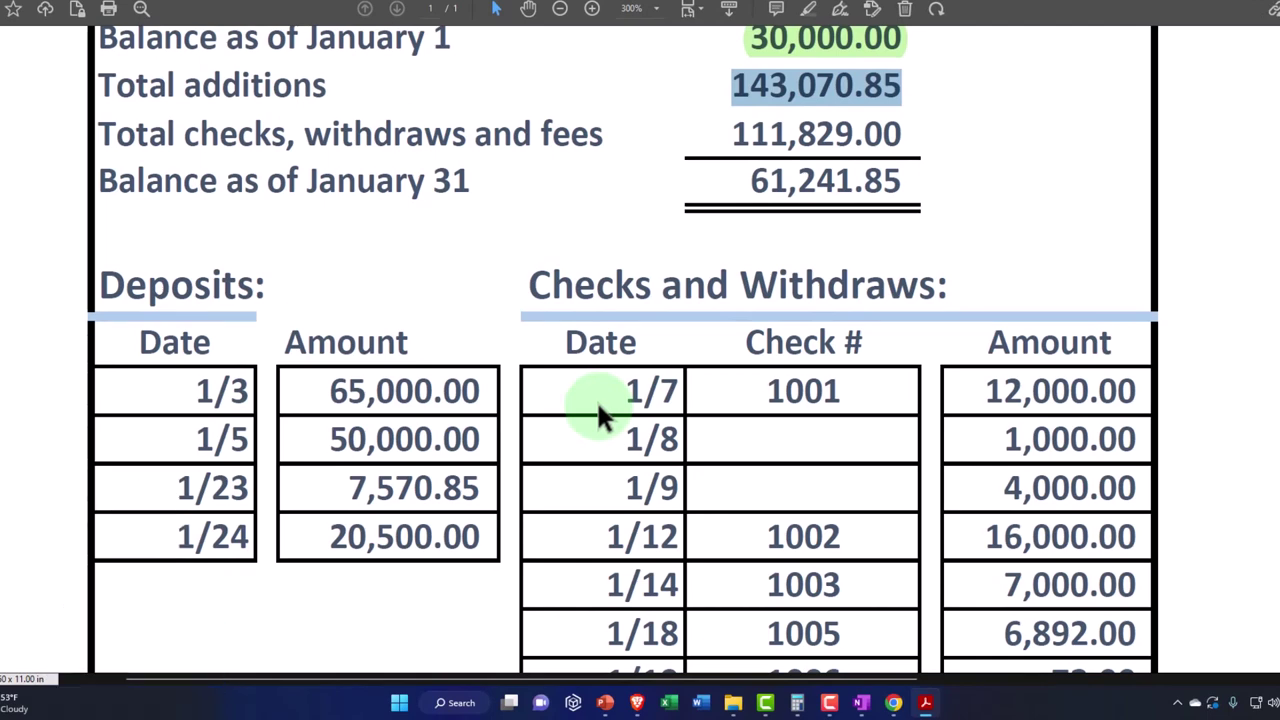
- Review the deposits and withdrawals listed in Bank Stmt Jan.pdf and return to the Cash reconciliation in QuickBooks
left_click(325, 437)
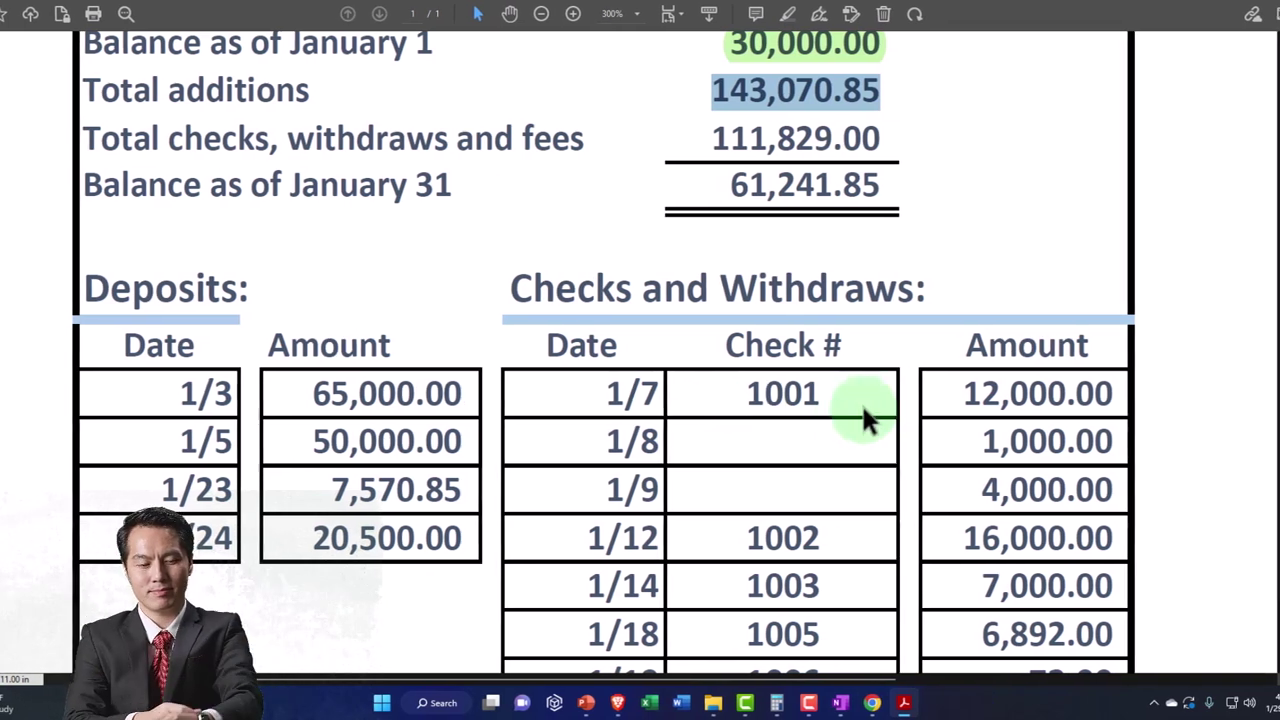
left_click(969, 447)
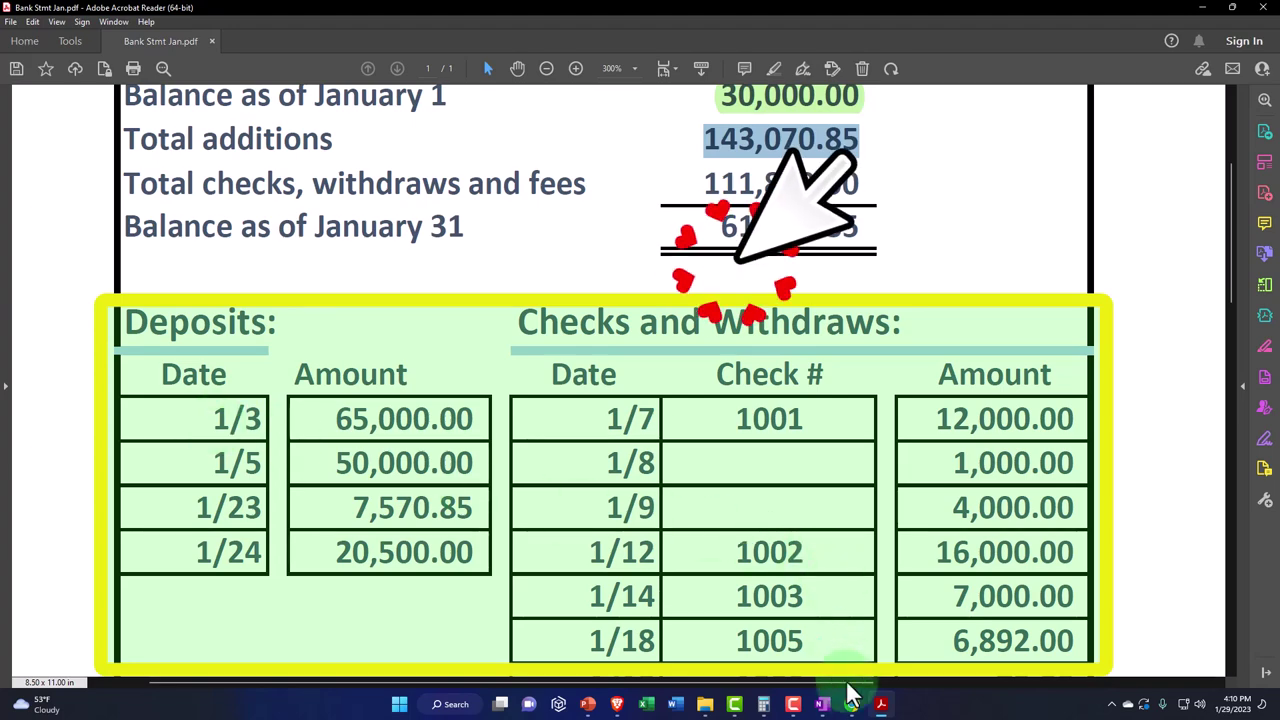
left_click(880, 704)
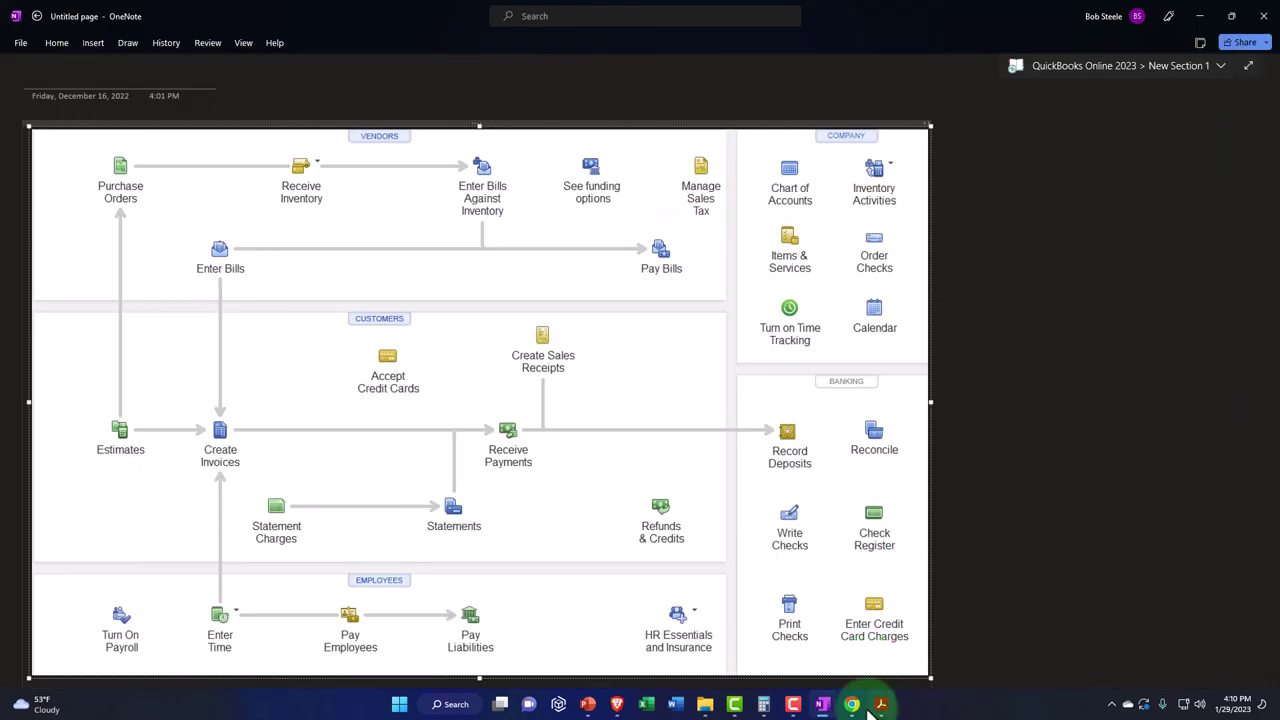
mouse_move(852, 700)
left_click(829, 658)
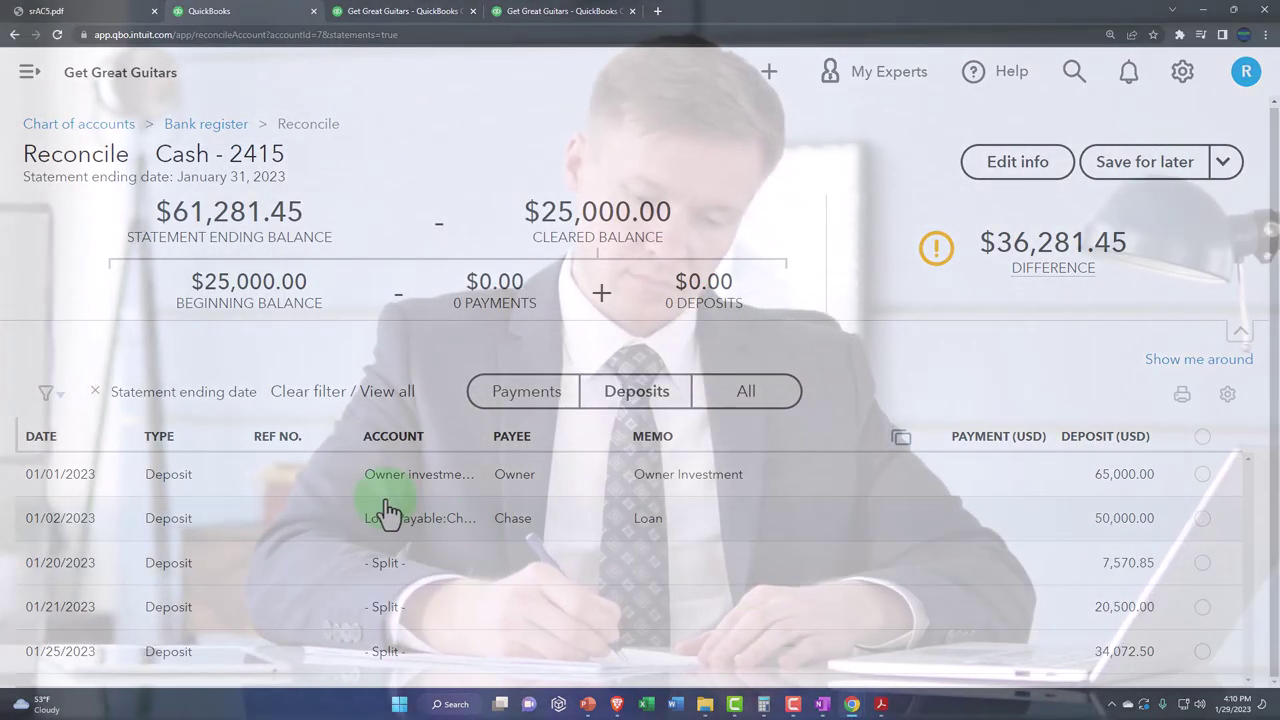
- Select all listed deposits in the Cash reconciliation at once, confirm, and clear the whole selection again
left_click(1201, 437)
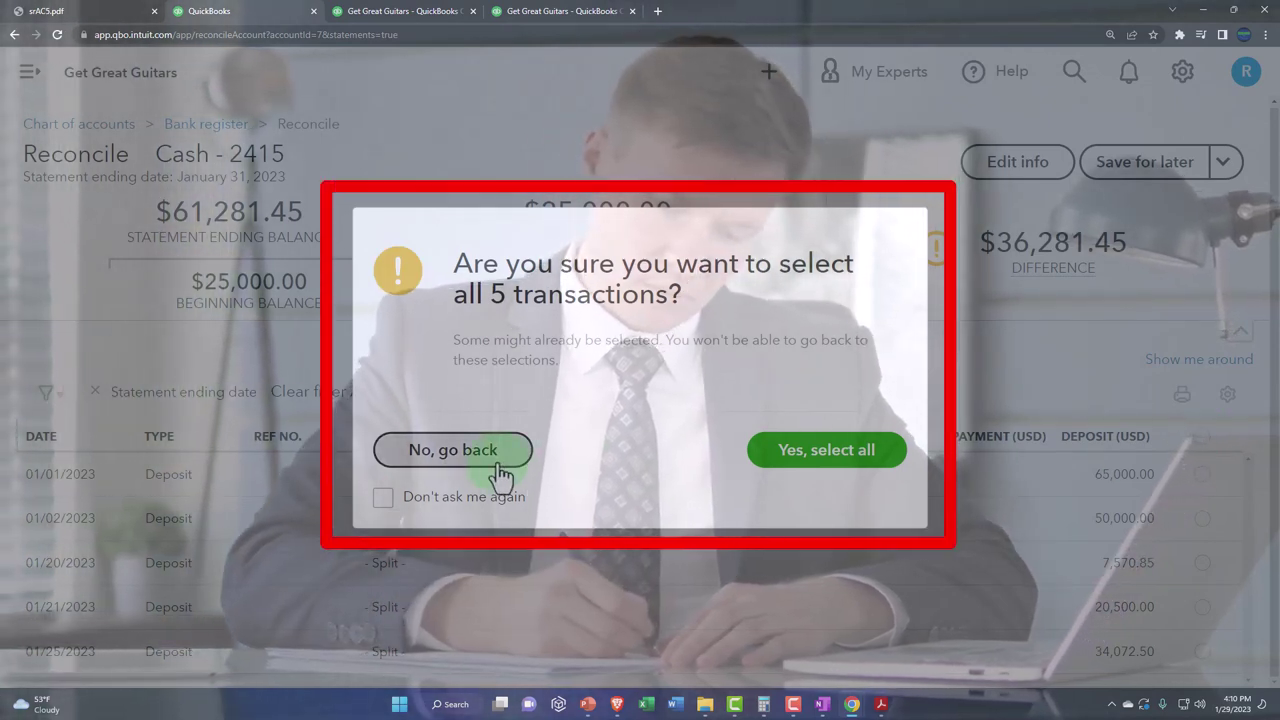
left_click(833, 472)
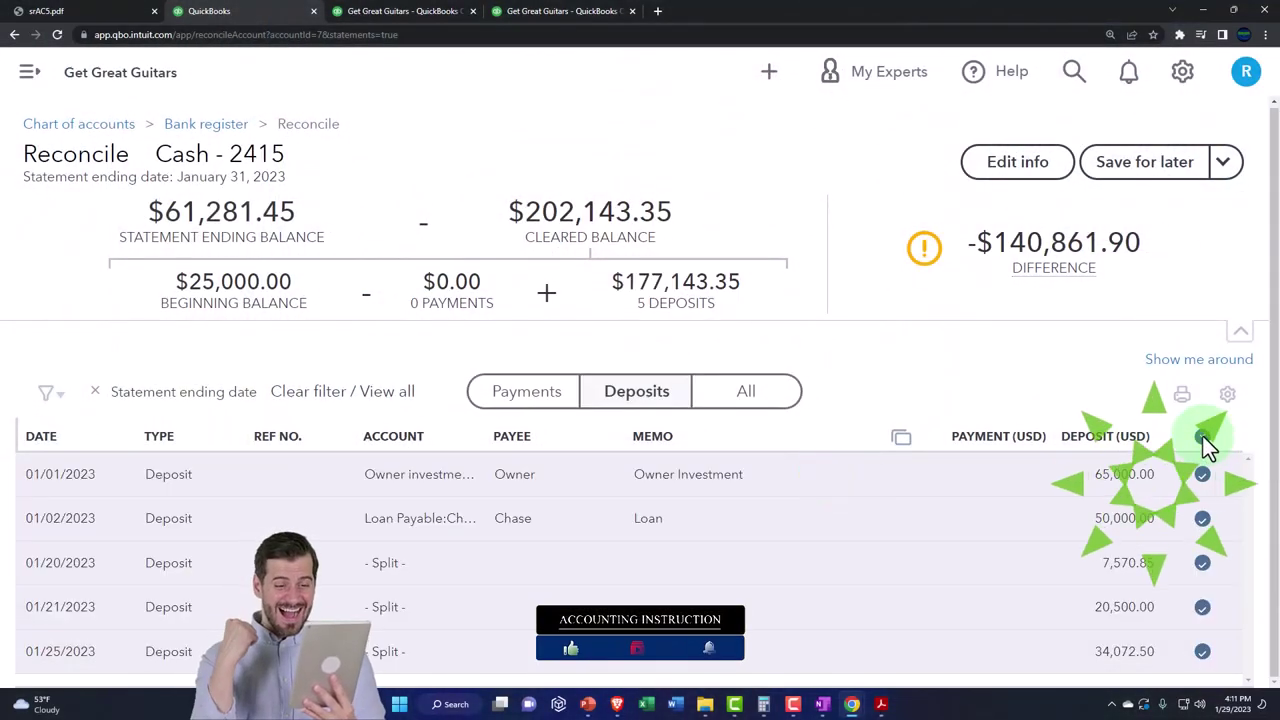
left_click(1203, 438)
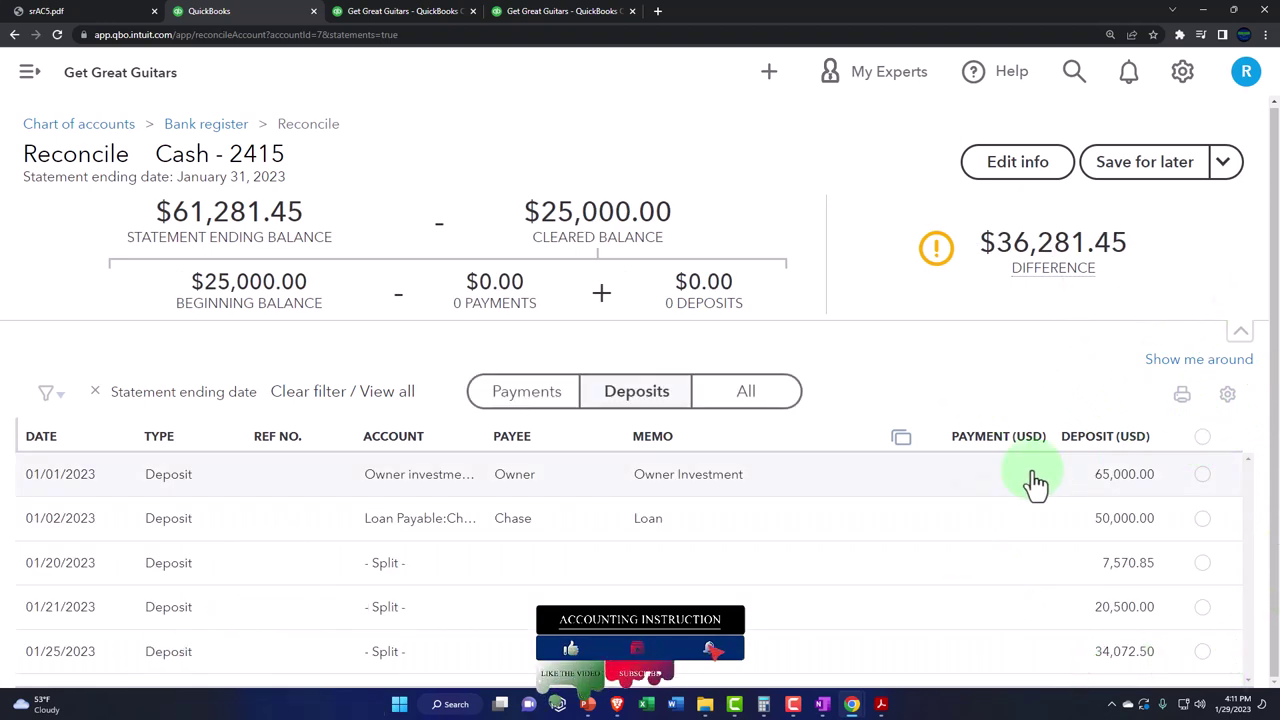
- Match the 1/3 deposit of 65,000.00 in Bank Stmt Jan.pdf with the Owner Investment deposit and mark it as cleared in QuickBooks
left_click(881, 704)
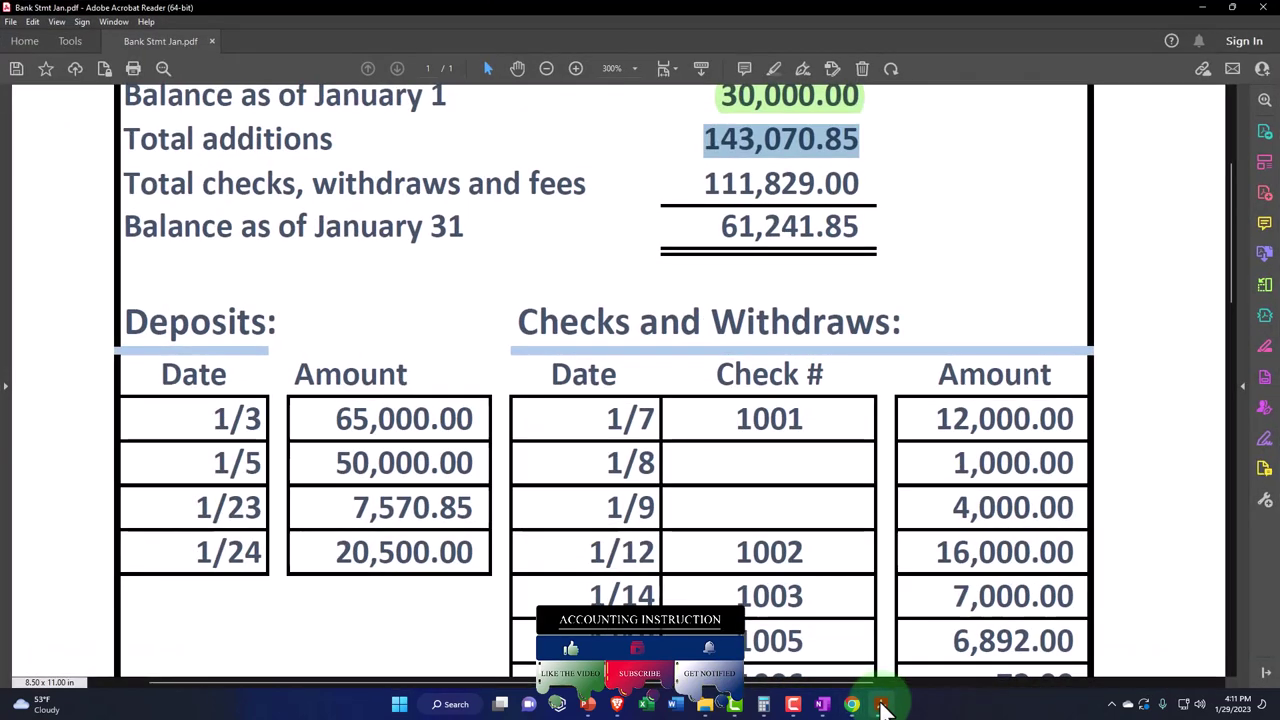
left_click_drag(333, 418, 465, 418)
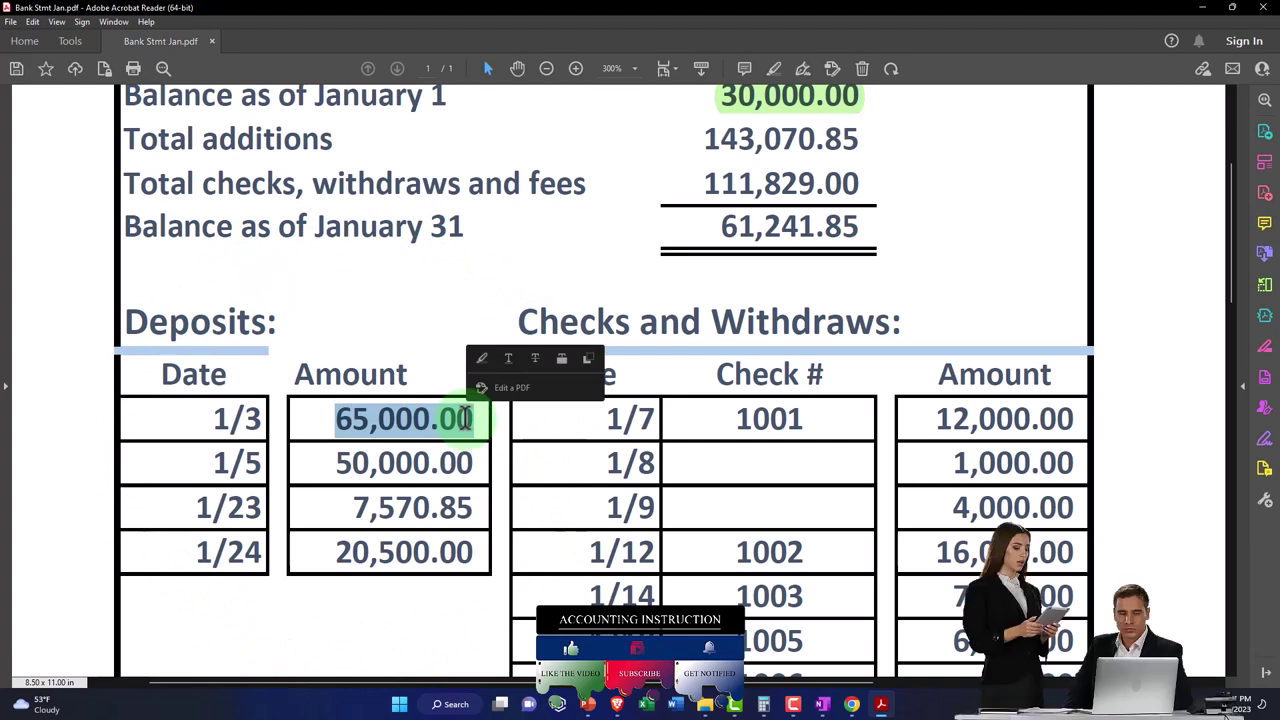
left_click(881, 704)
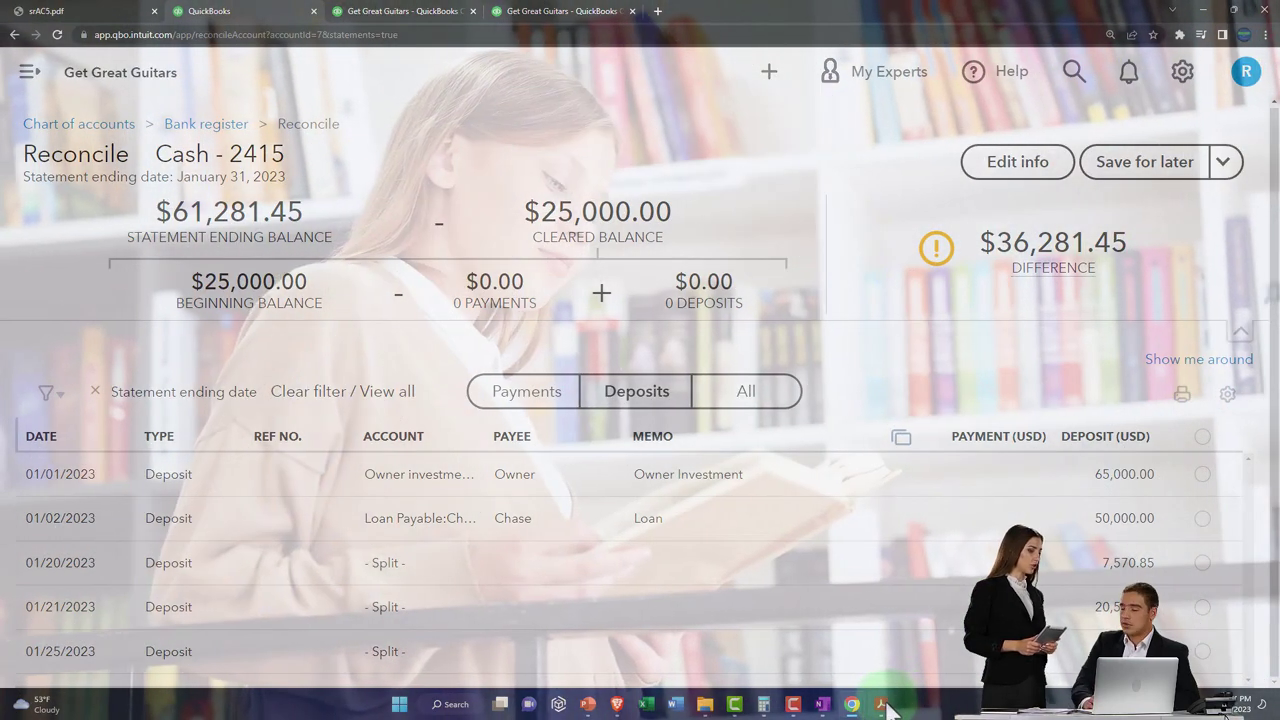
left_click(883, 704)
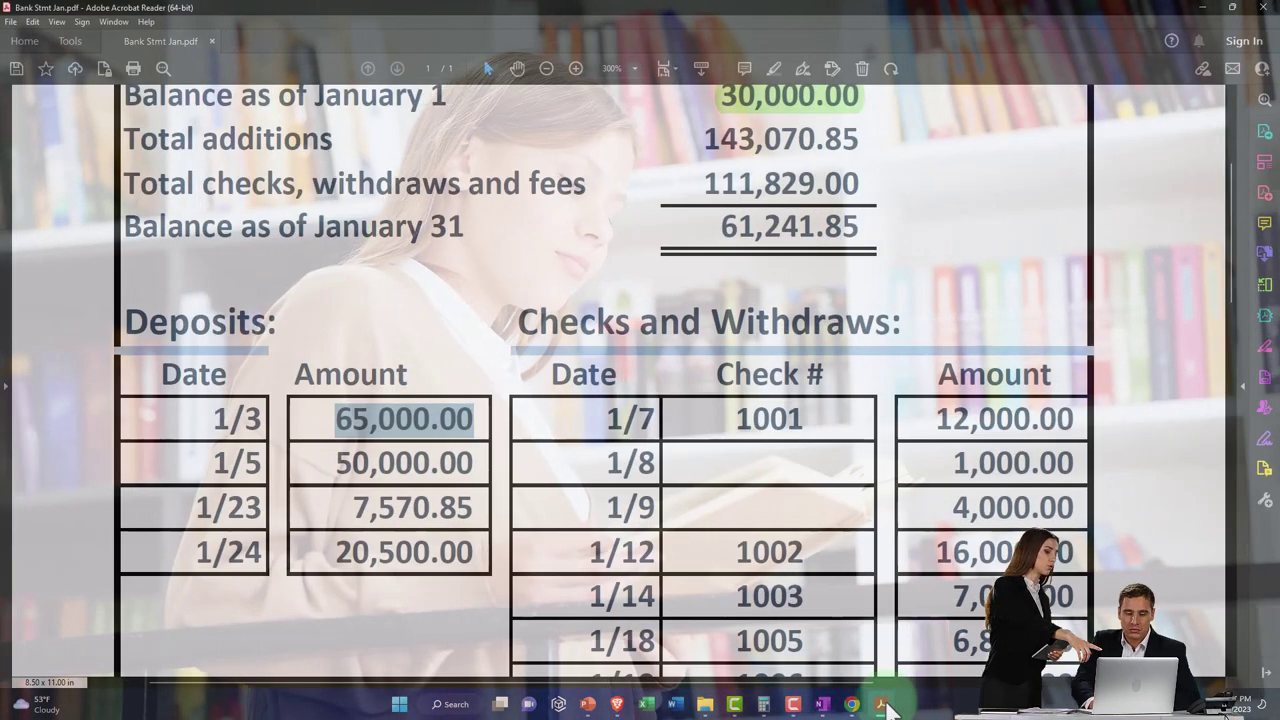
left_click_drag(340, 425, 466, 416)
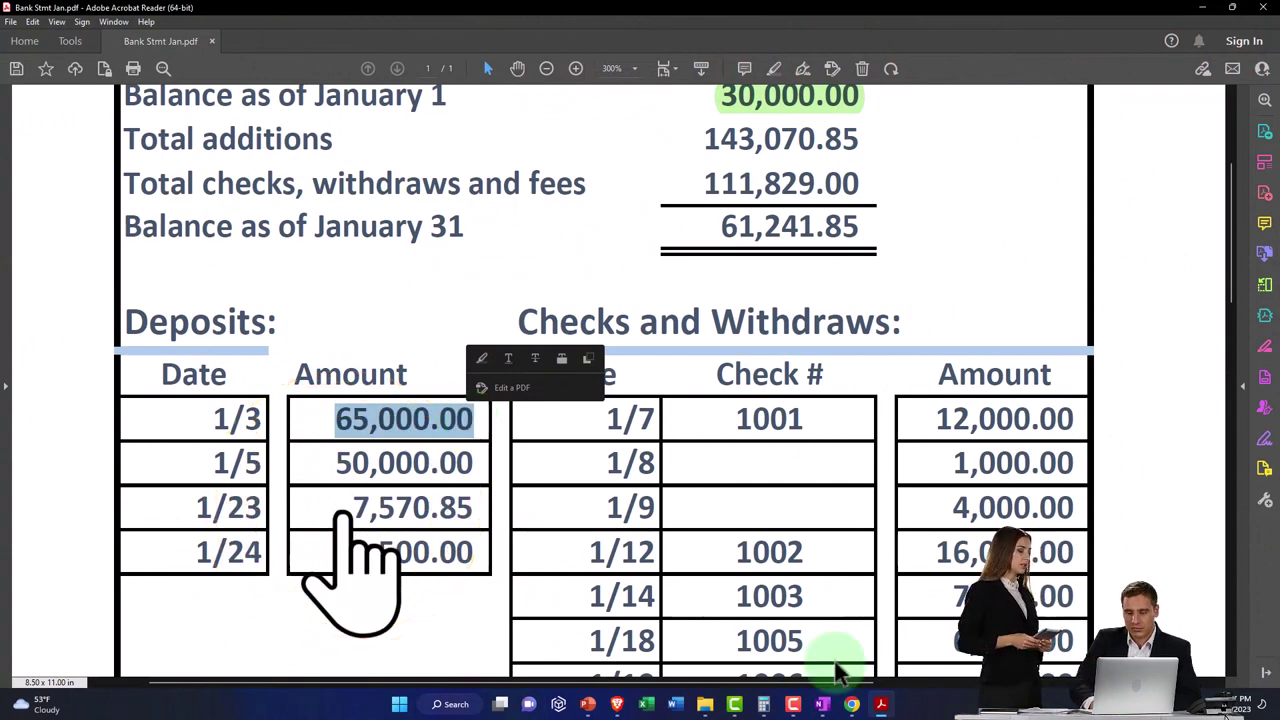
left_click(882, 705)
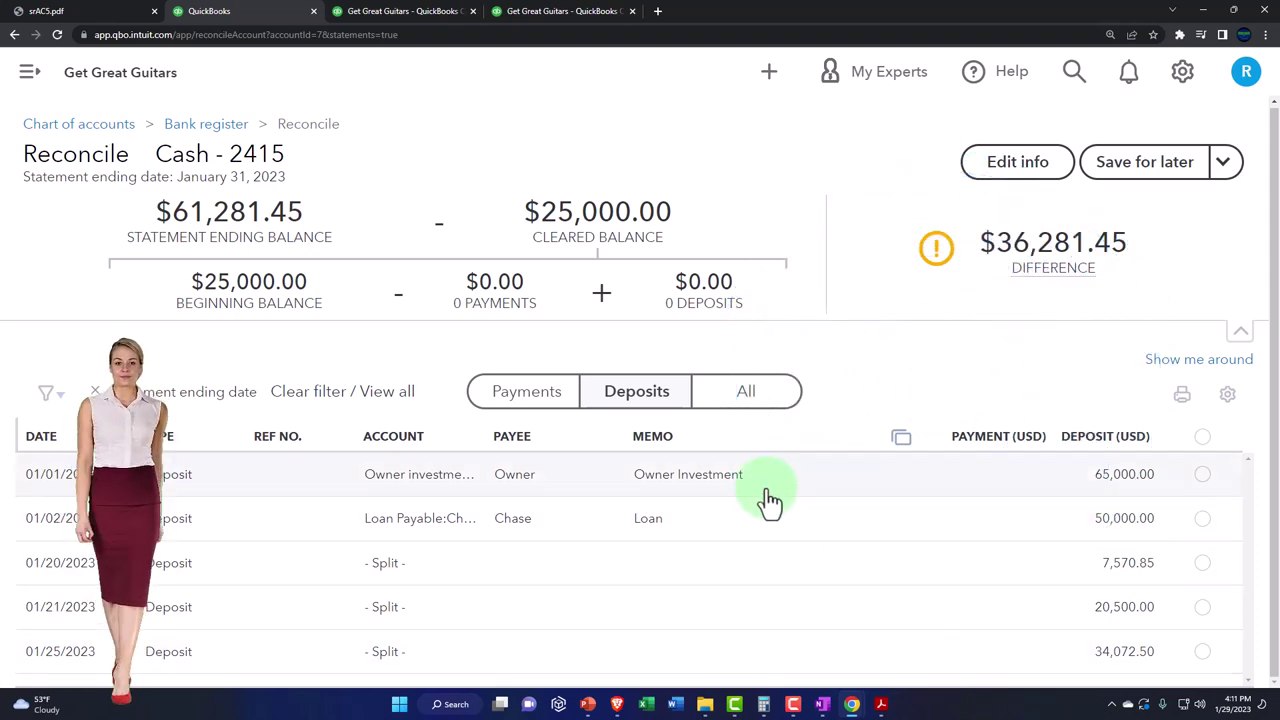
left_click(1202, 474)
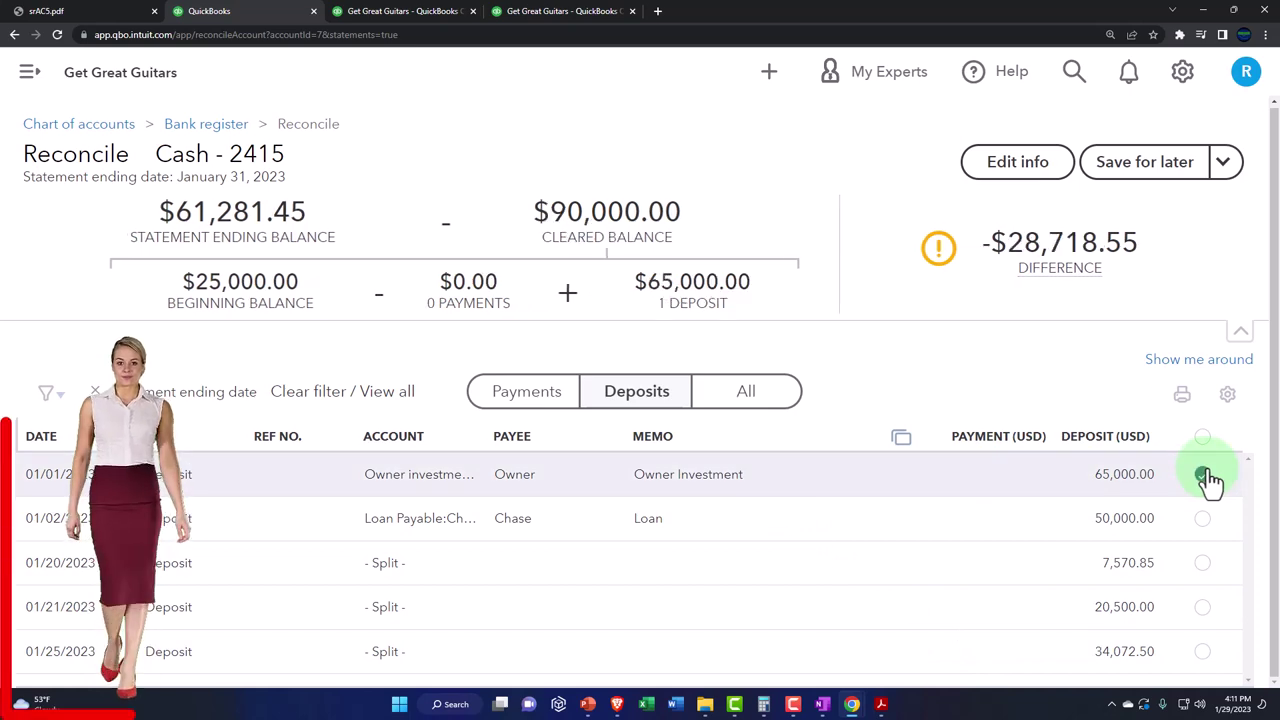
left_click(704, 315)
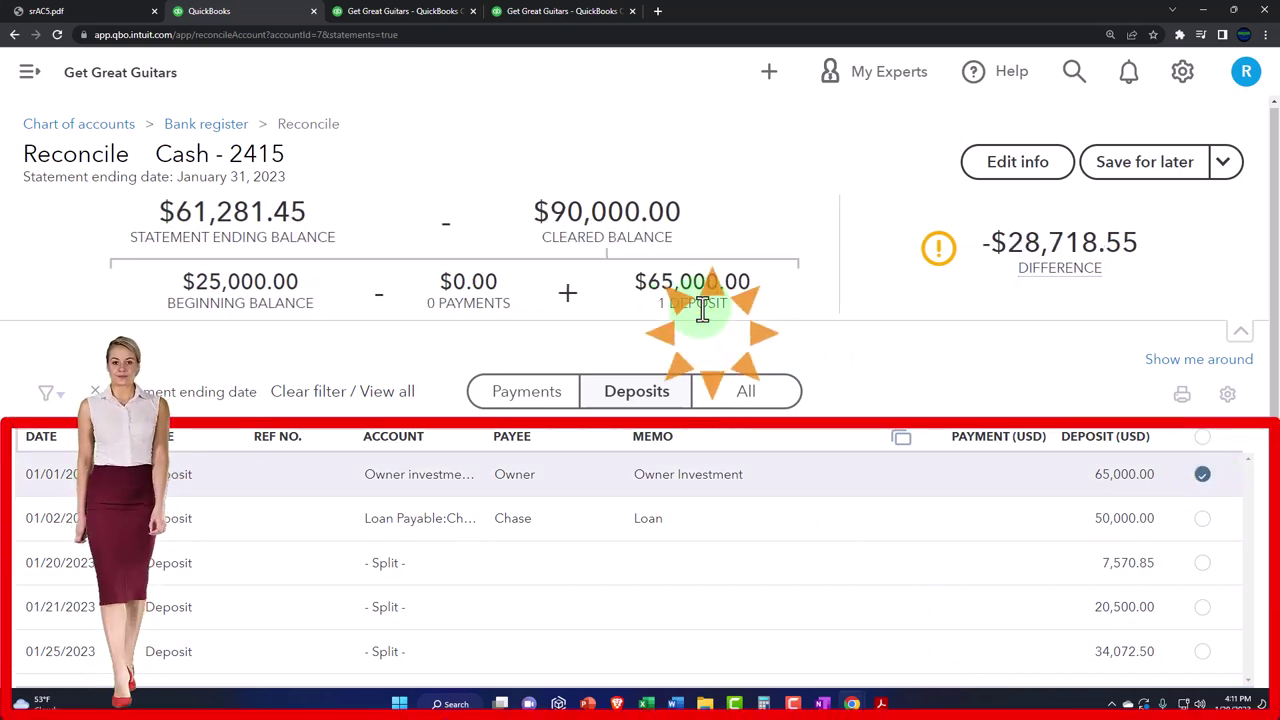
- Highlight the 65,000.00 deposit amount in Bank Stmt Jan.pdf
left_click(883, 705)
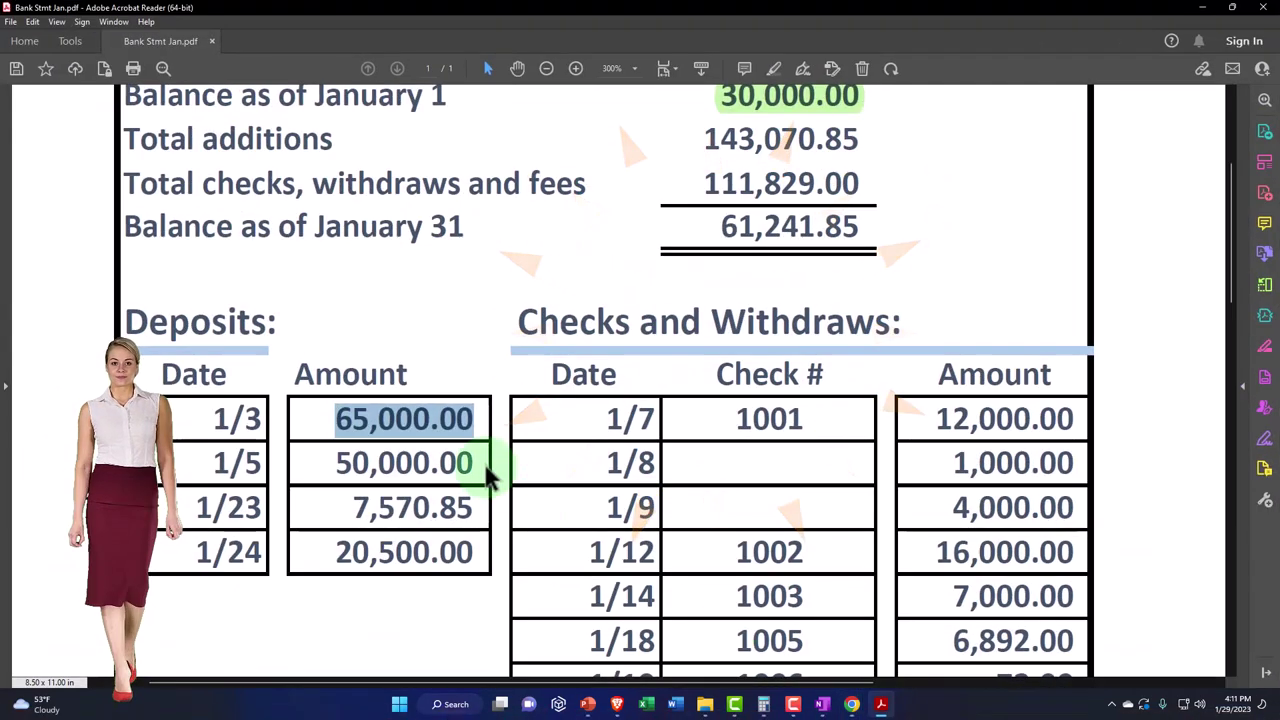
right_click(440, 428)
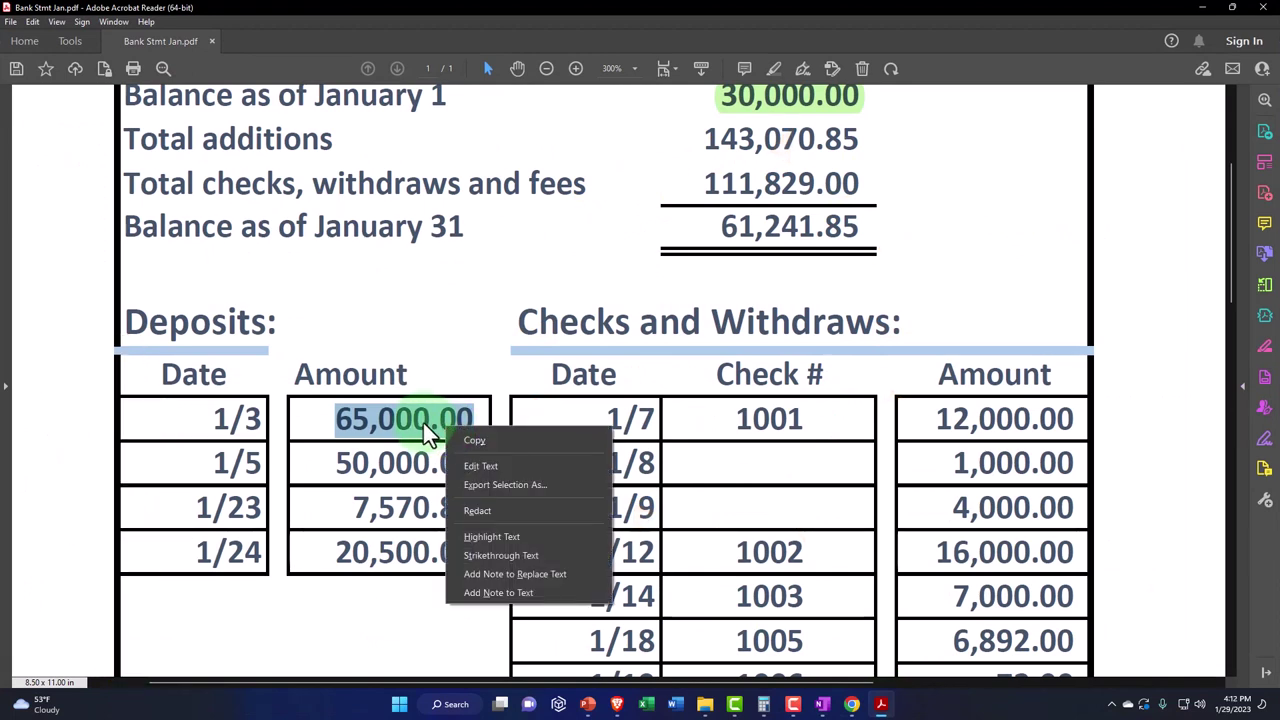
key("Escape")
left_click(342, 418)
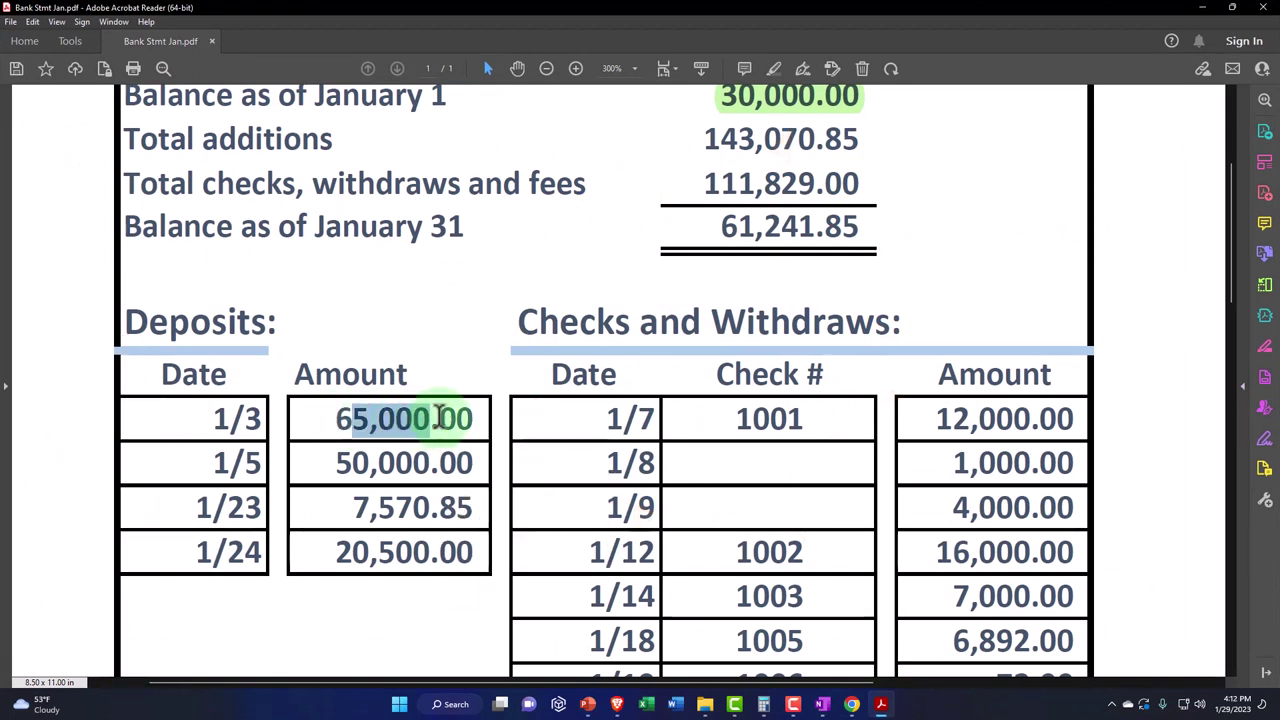
left_click(334, 420)
left_click_drag(432, 418, 473, 420)
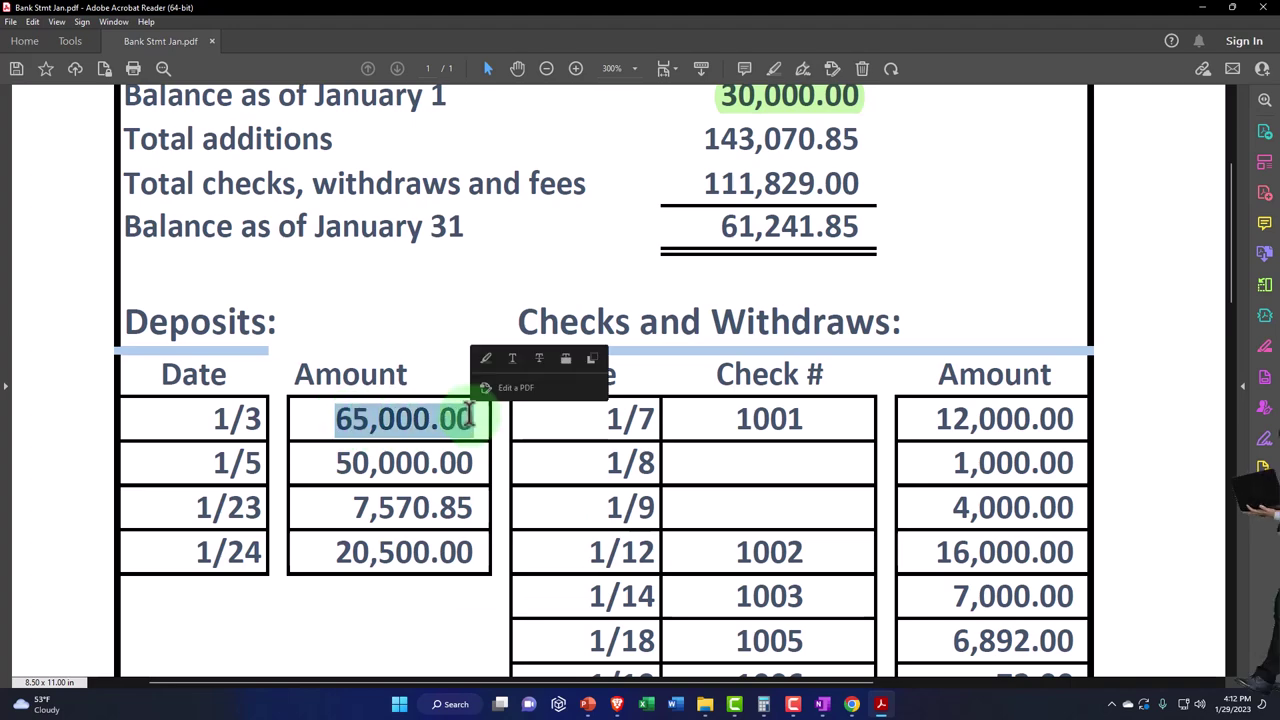
left_click(484, 358)
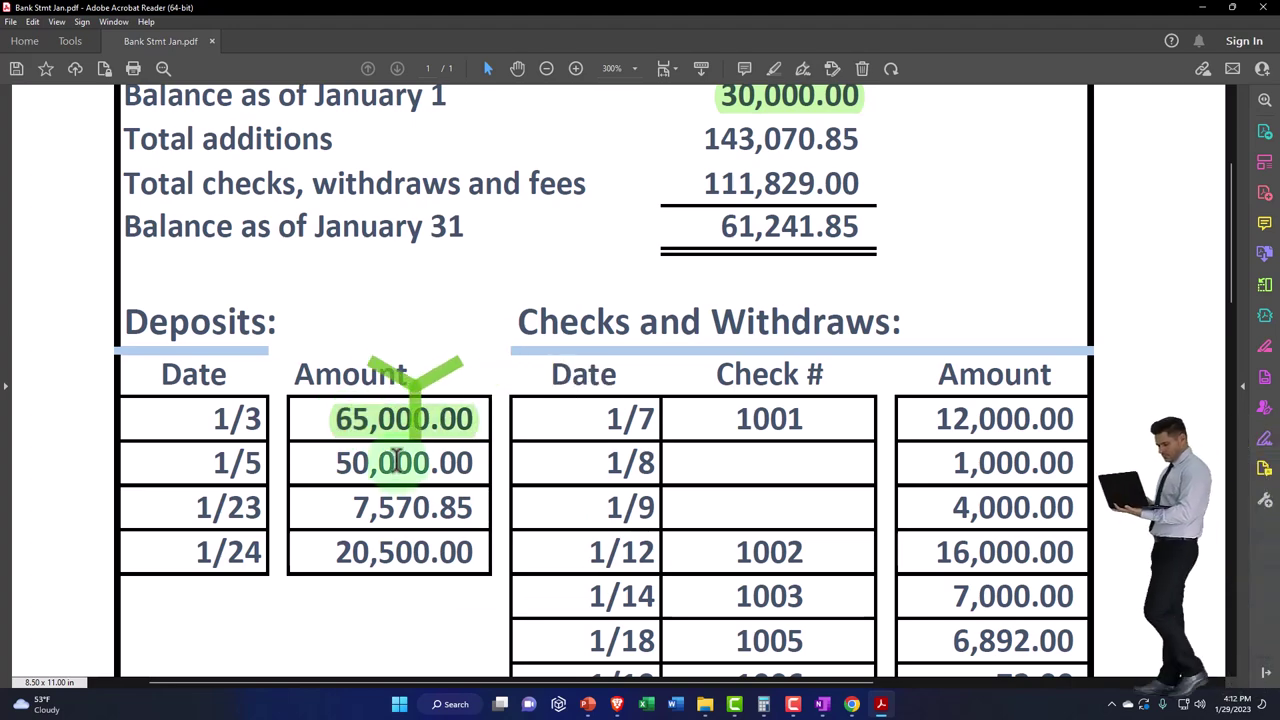
- Mark the 50,000.00 Loan deposit as cleared in QuickBooks and highlight its amount in Bank Stmt Jan.pdf
left_click(881, 704)
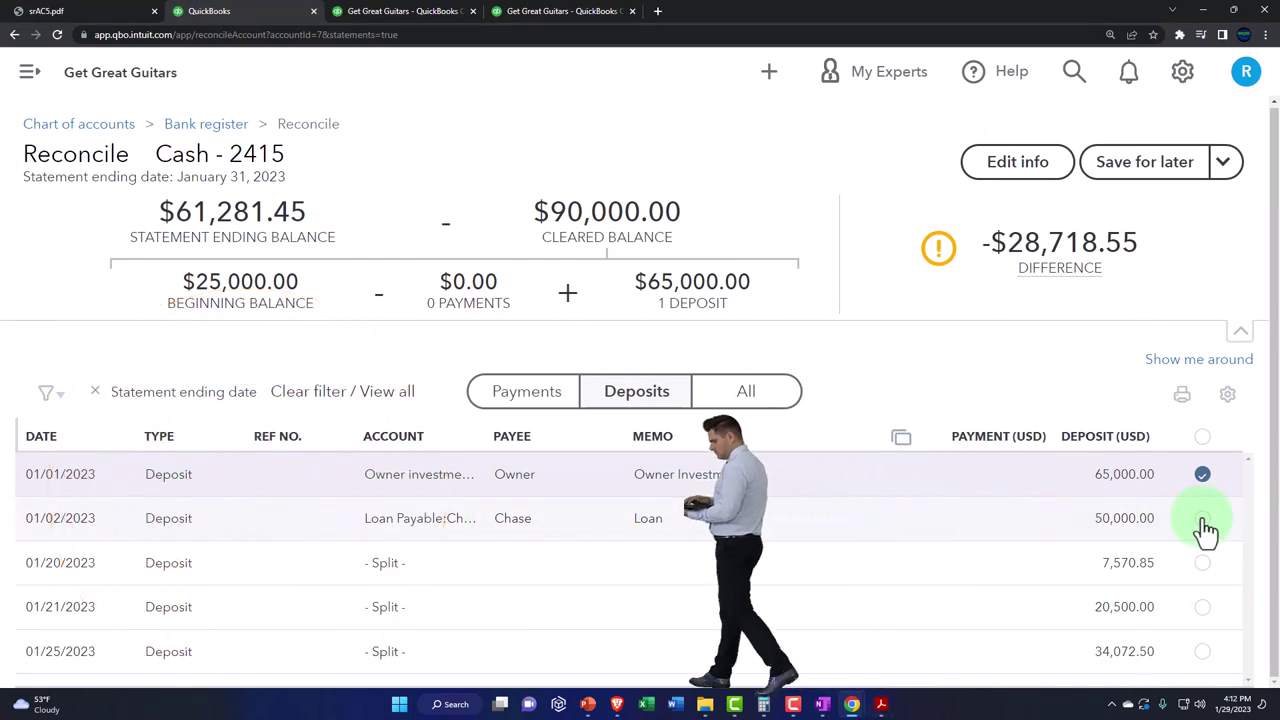
left_click(1200, 520)
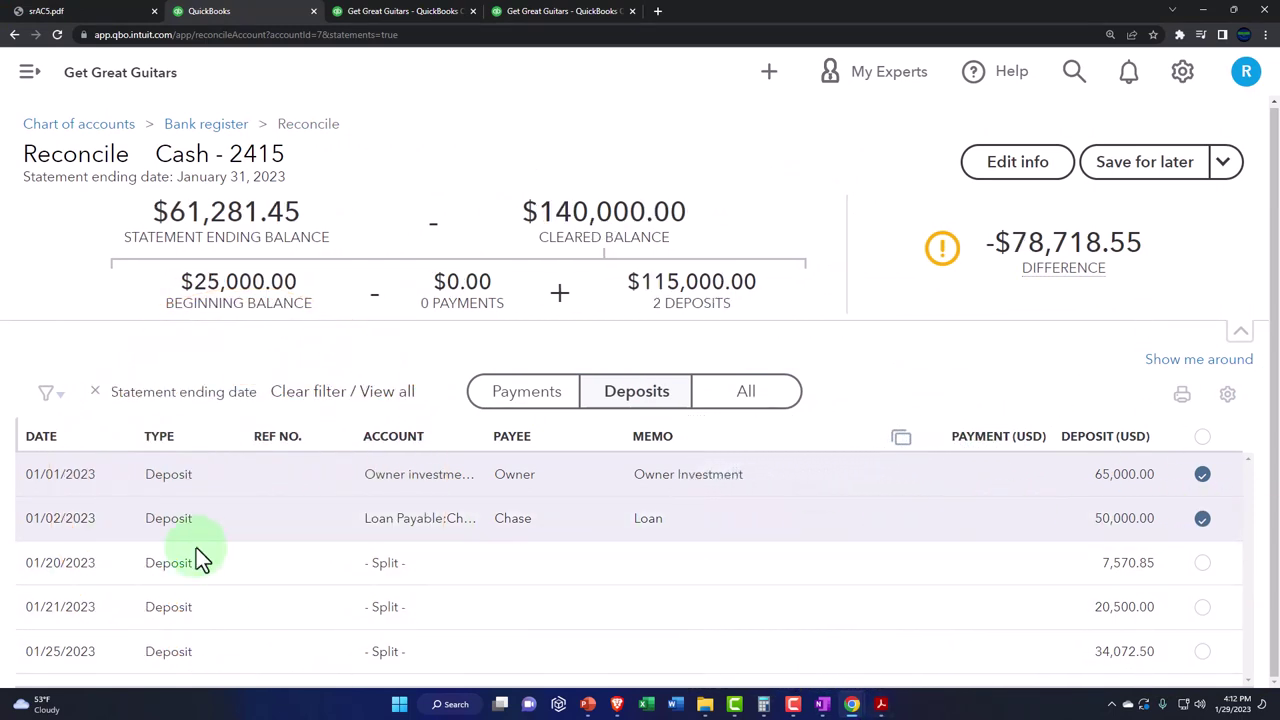
left_click(881, 705)
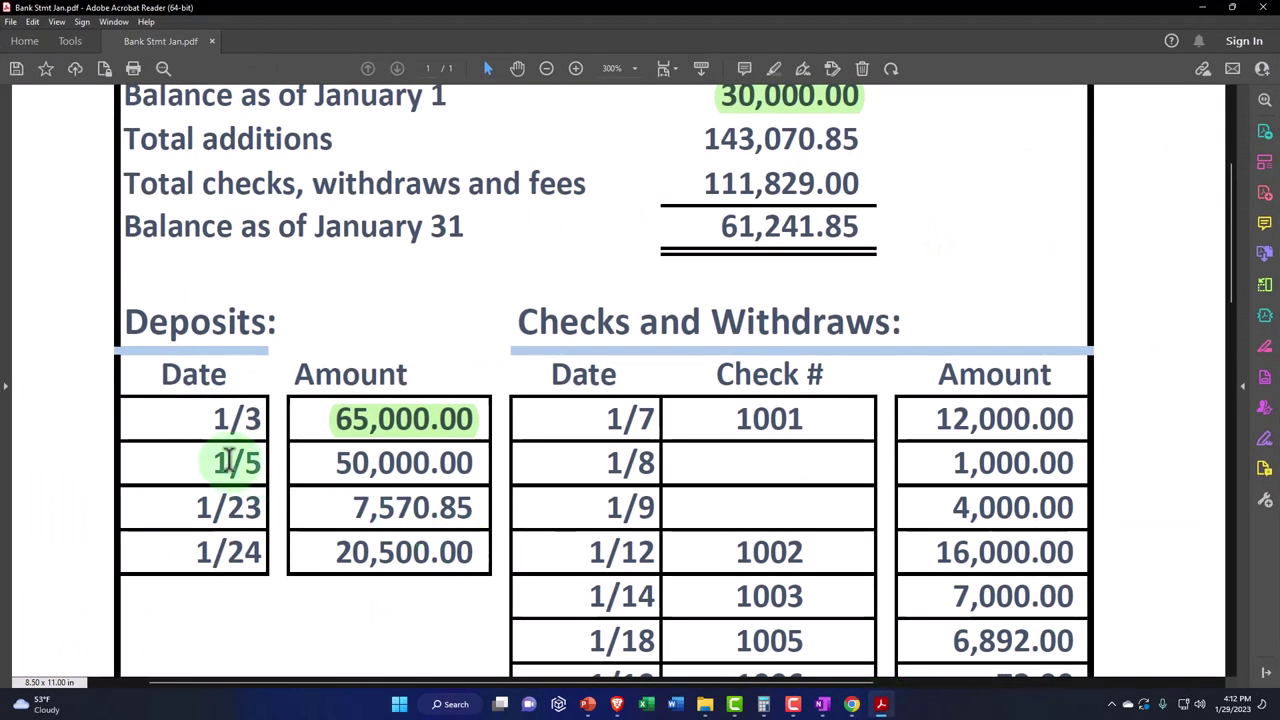
left_click_drag(333, 462, 471, 458)
left_click(490, 403)
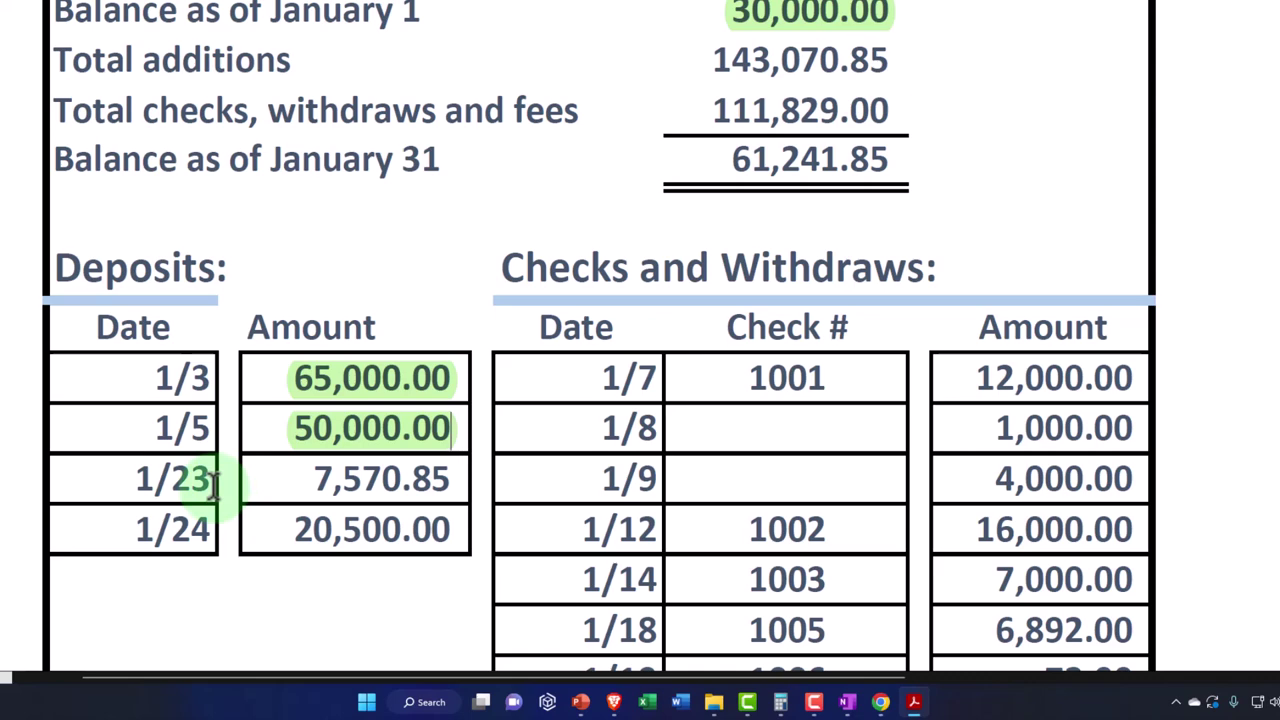
- Mark the 7,570.85 deposit of 01/20/2023 as cleared in QuickBooks and highlight its amount in Bank Stmt Jan.pdf
left_click(915, 705)
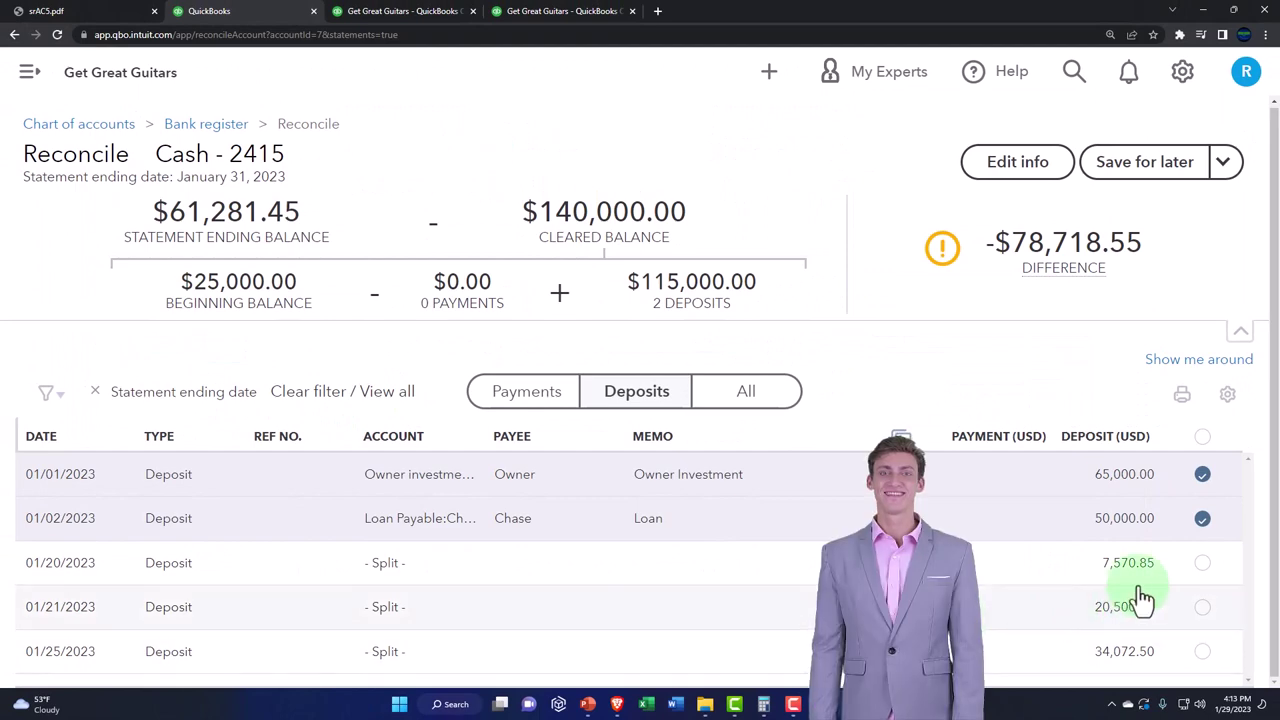
left_click(1202, 565)
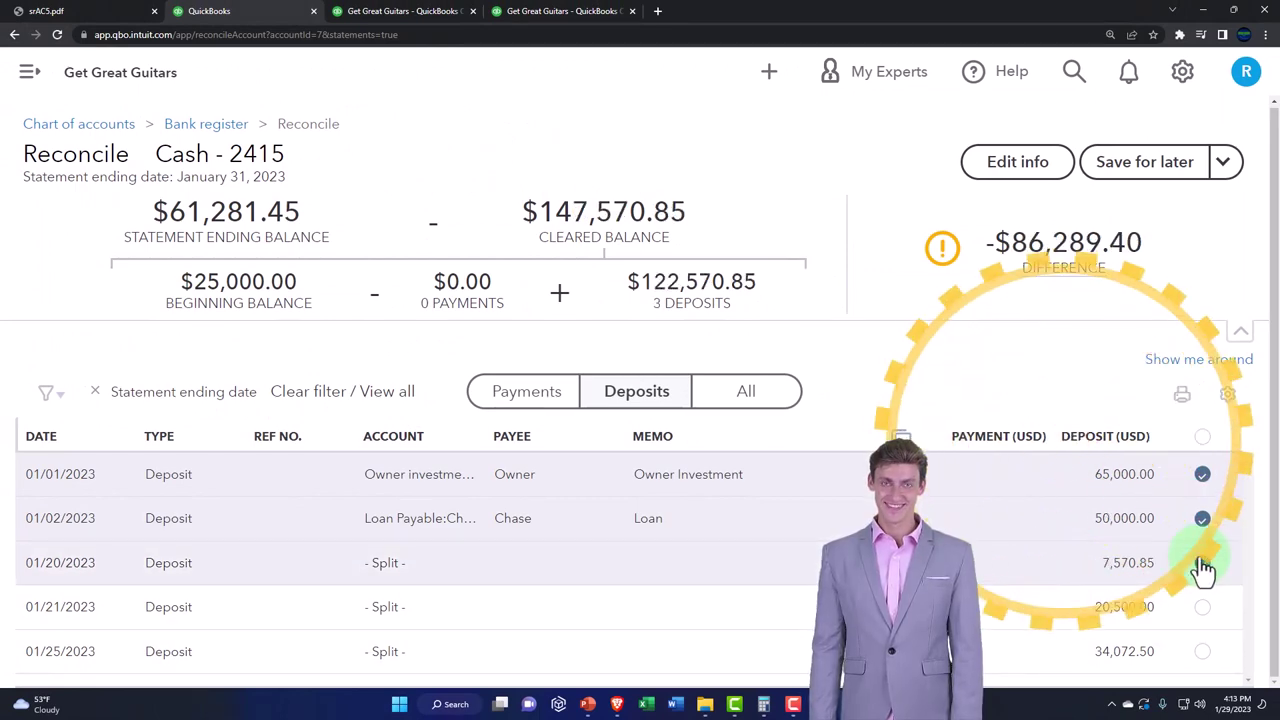
key("alt+Tab")
left_click_drag(349, 503, 476, 508)
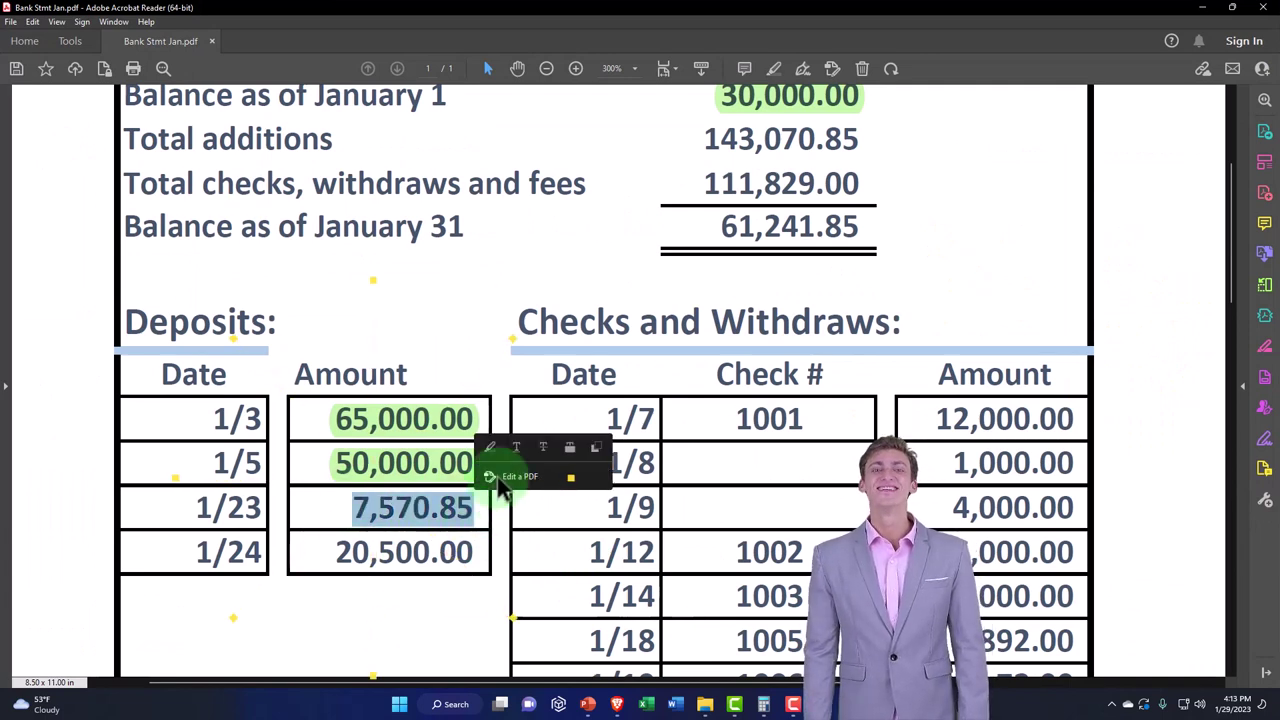
left_click(490, 448)
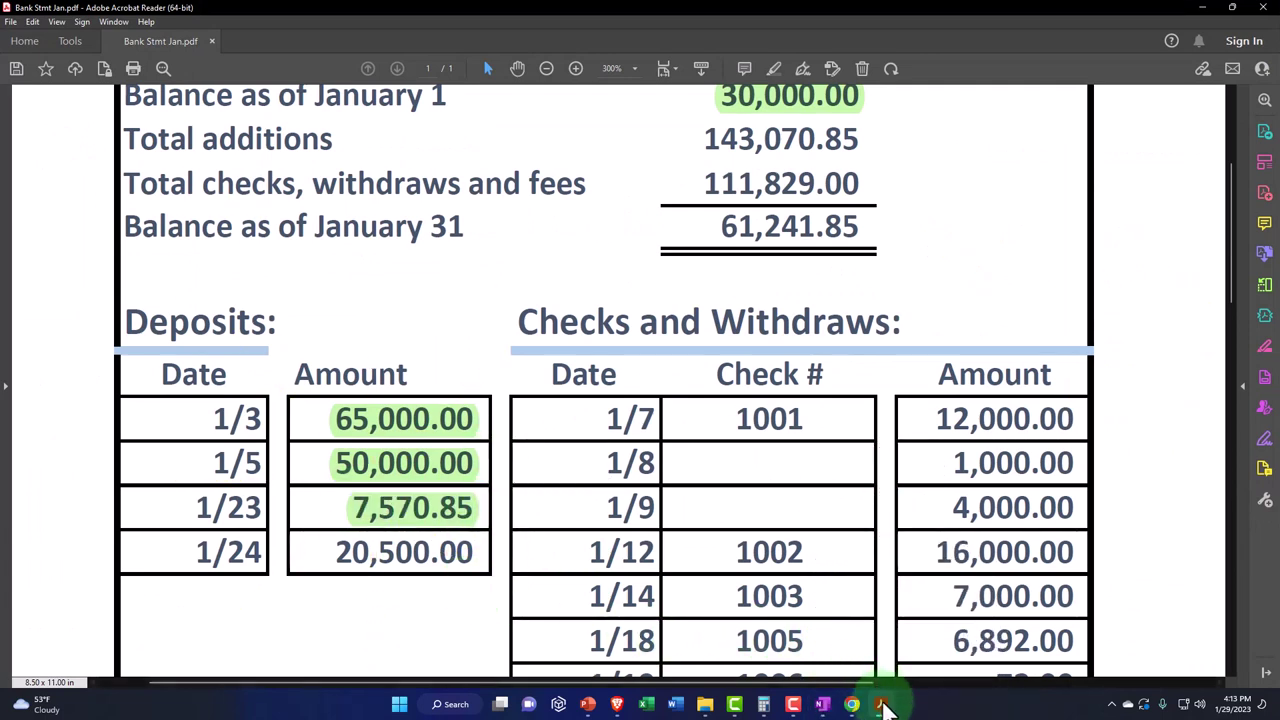
- Mark the 20,500.00 deposit of 01/21/2023 as cleared in QuickBooks and highlight its amount in Bank Stmt Jan.pdf
left_click(882, 704)
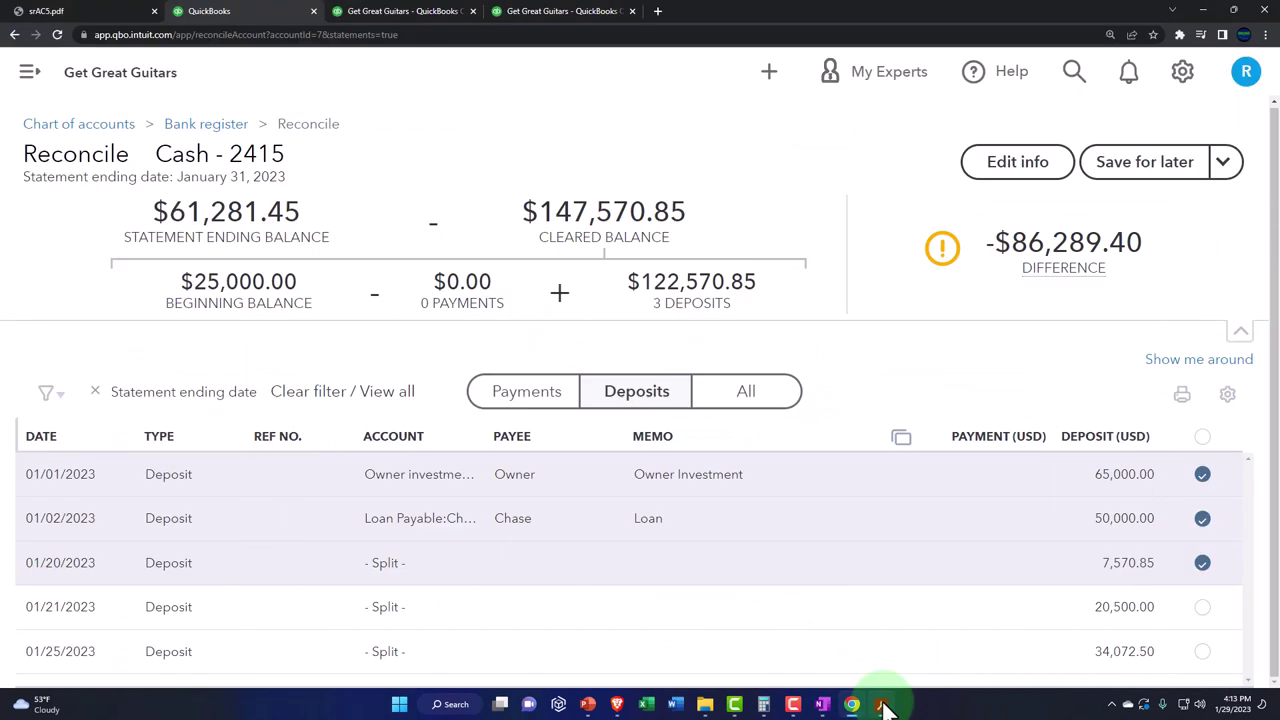
left_click(1208, 612)
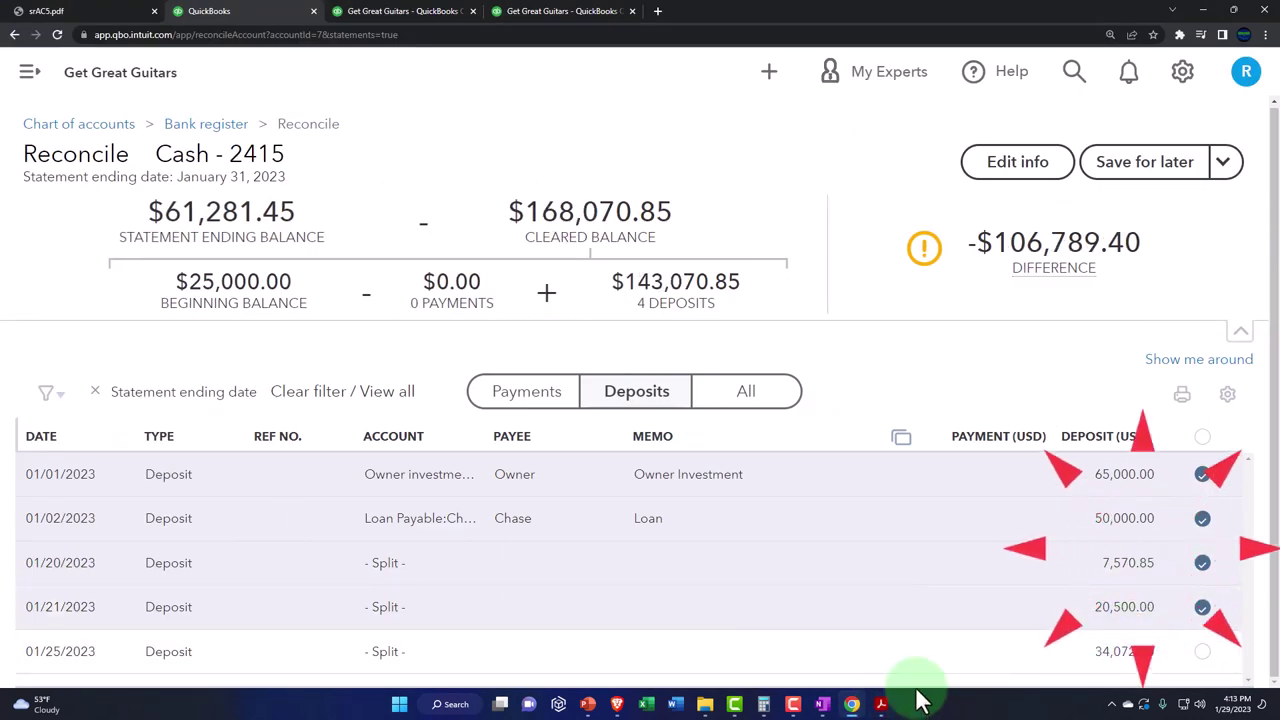
left_click(882, 704)
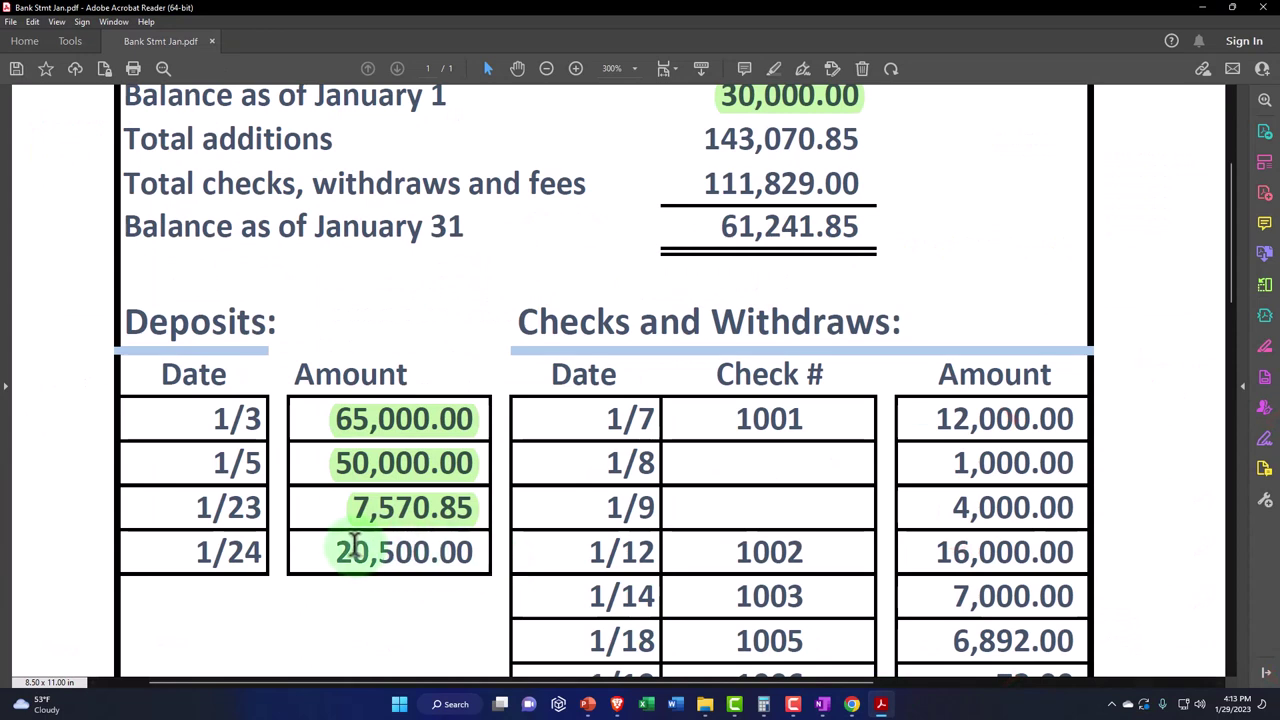
left_click_drag(336, 550, 472, 553)
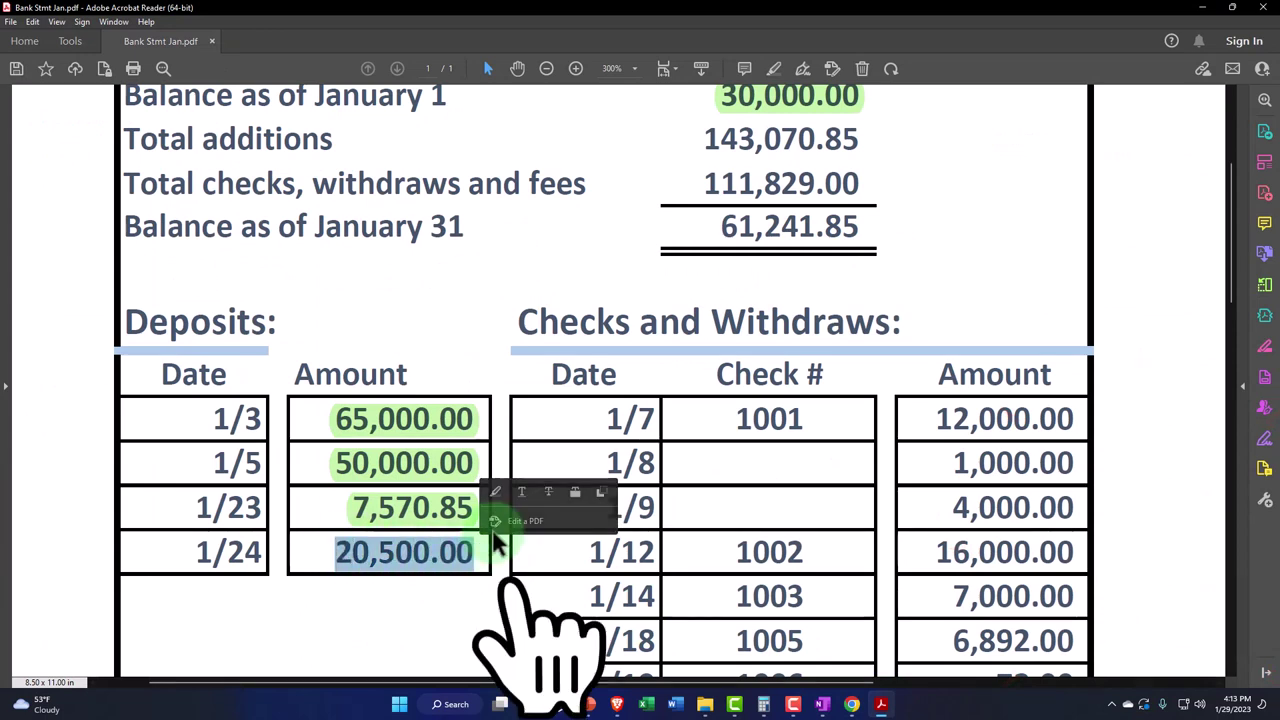
left_click(496, 490)
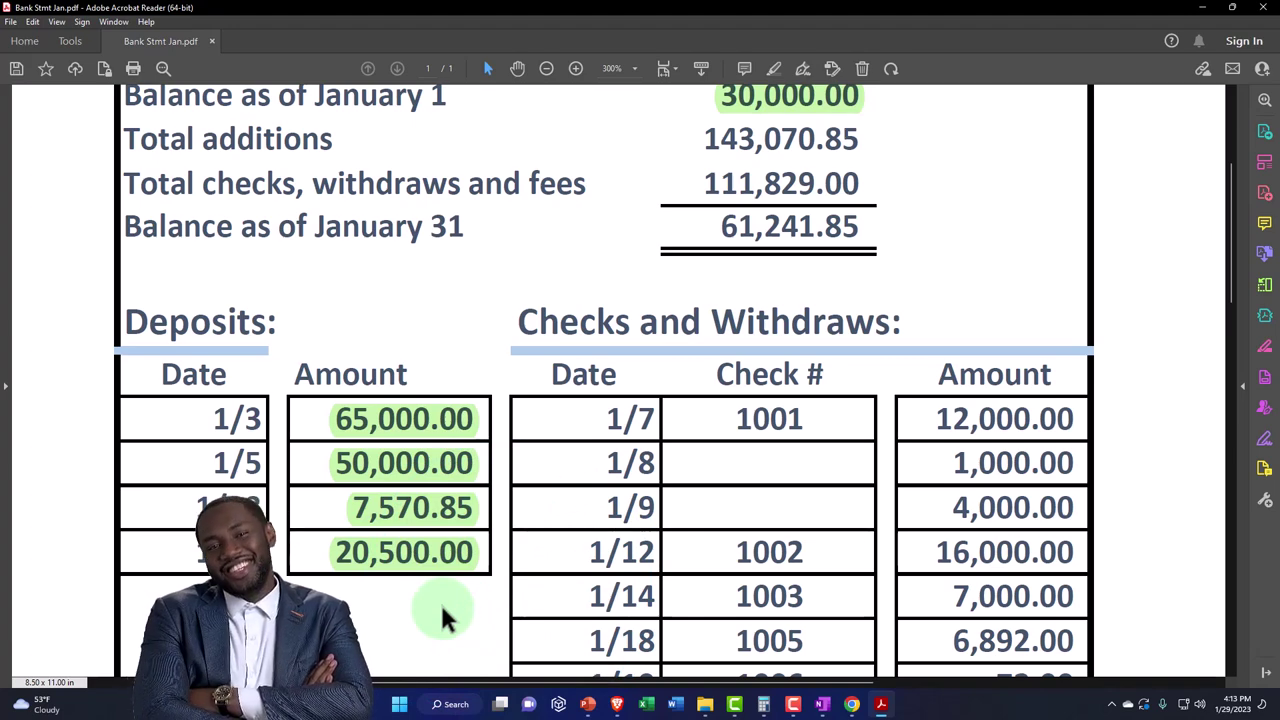
- Check the 34,072.50 deposit of 01/25/2023 against the deposits in Bank Stmt Jan.pdf and the uncleared transactions in the srAC5.pdf reconciliation report
left_click(851, 702)
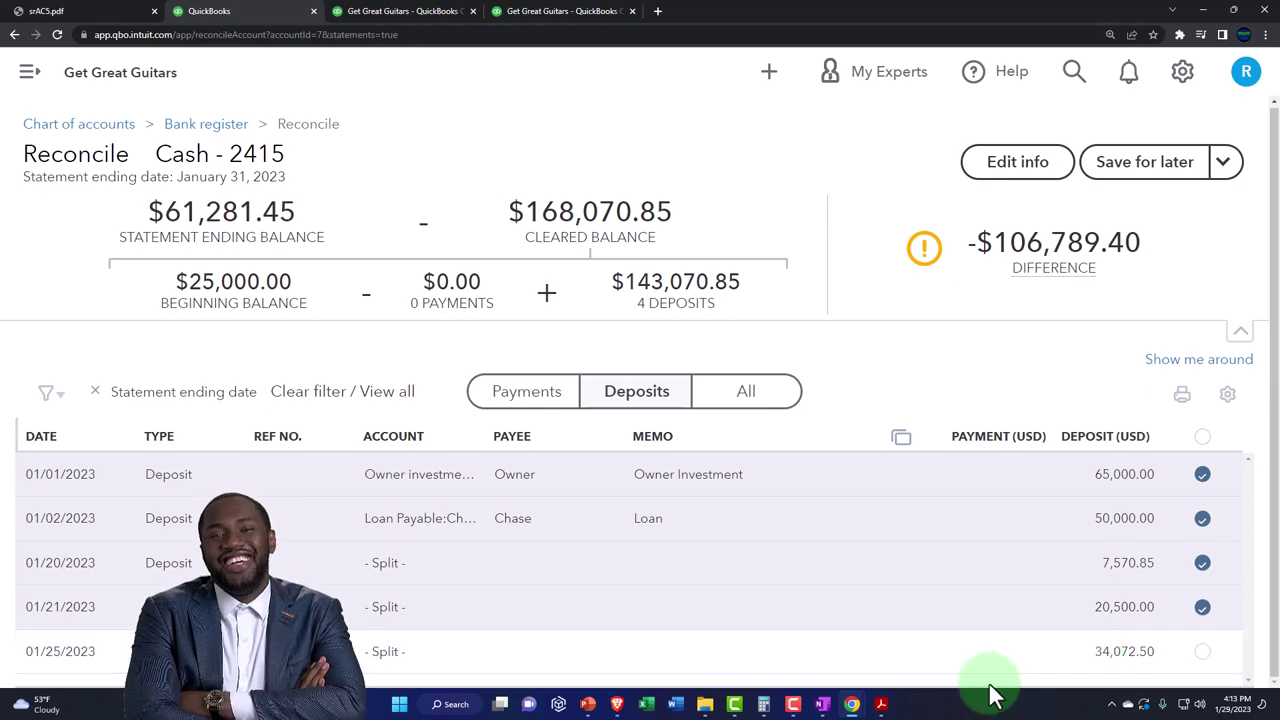
left_click(880, 704)
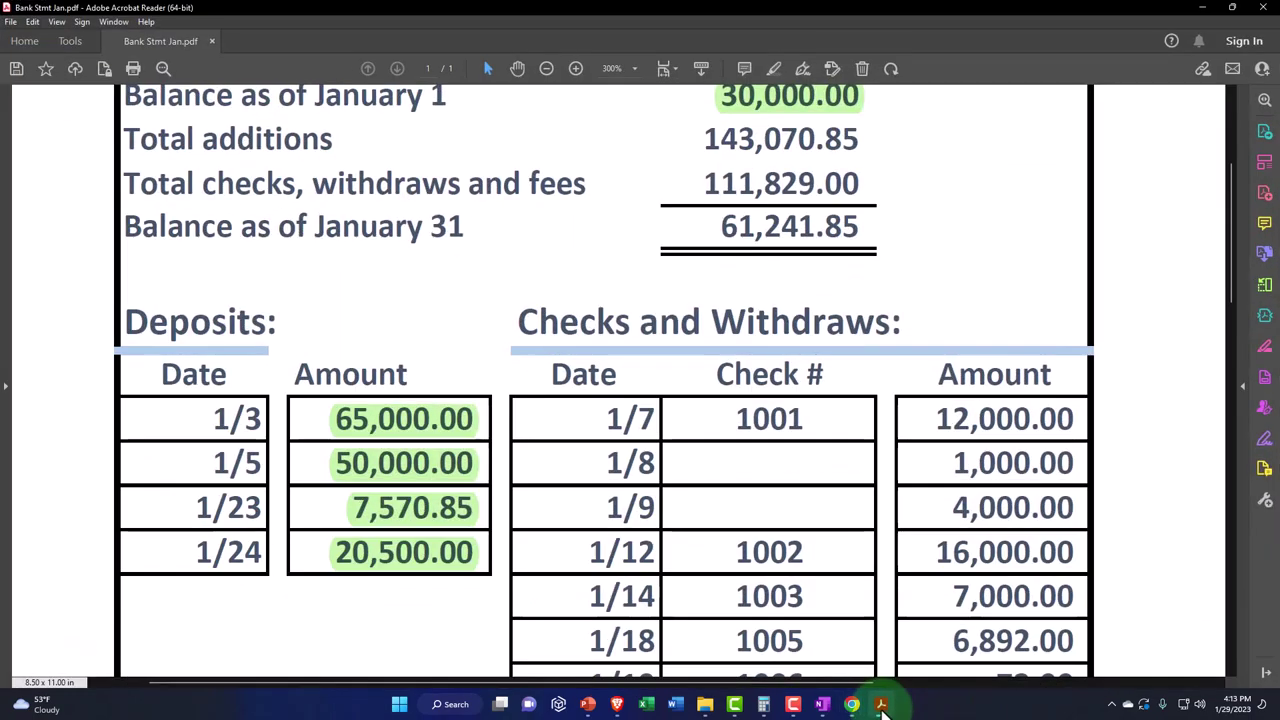
left_click(880, 704)
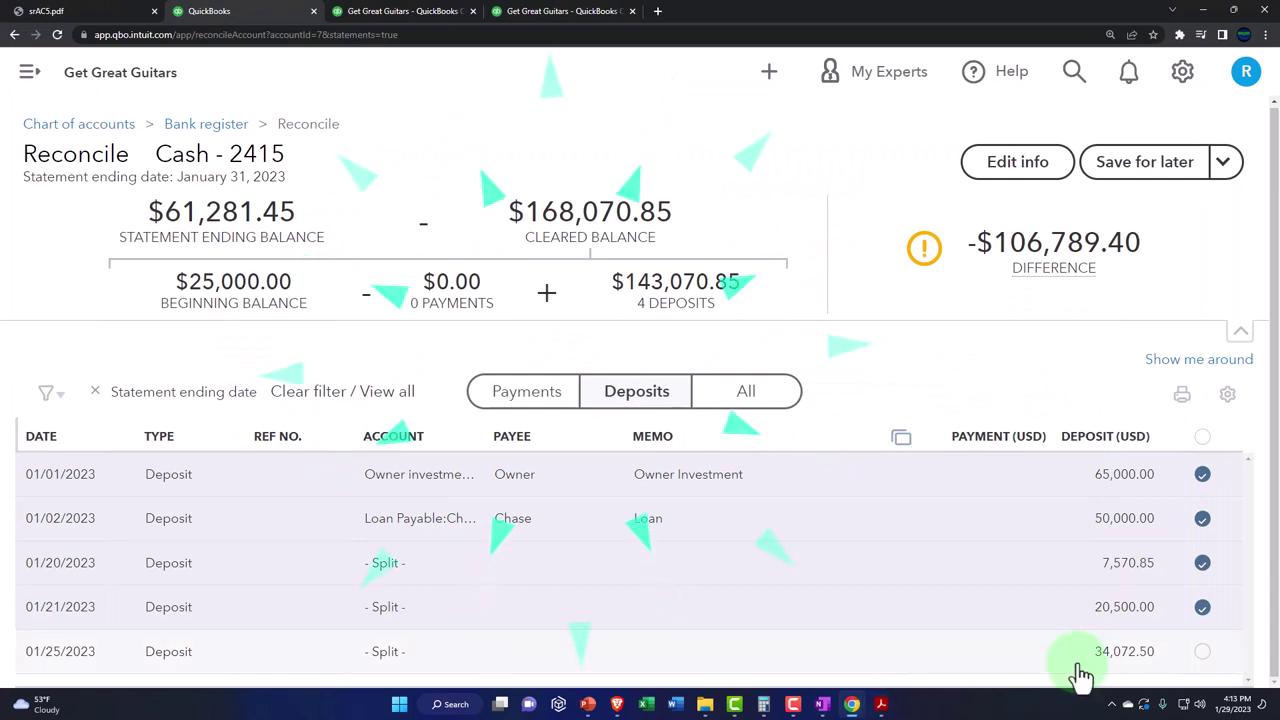
left_click(79, 664)
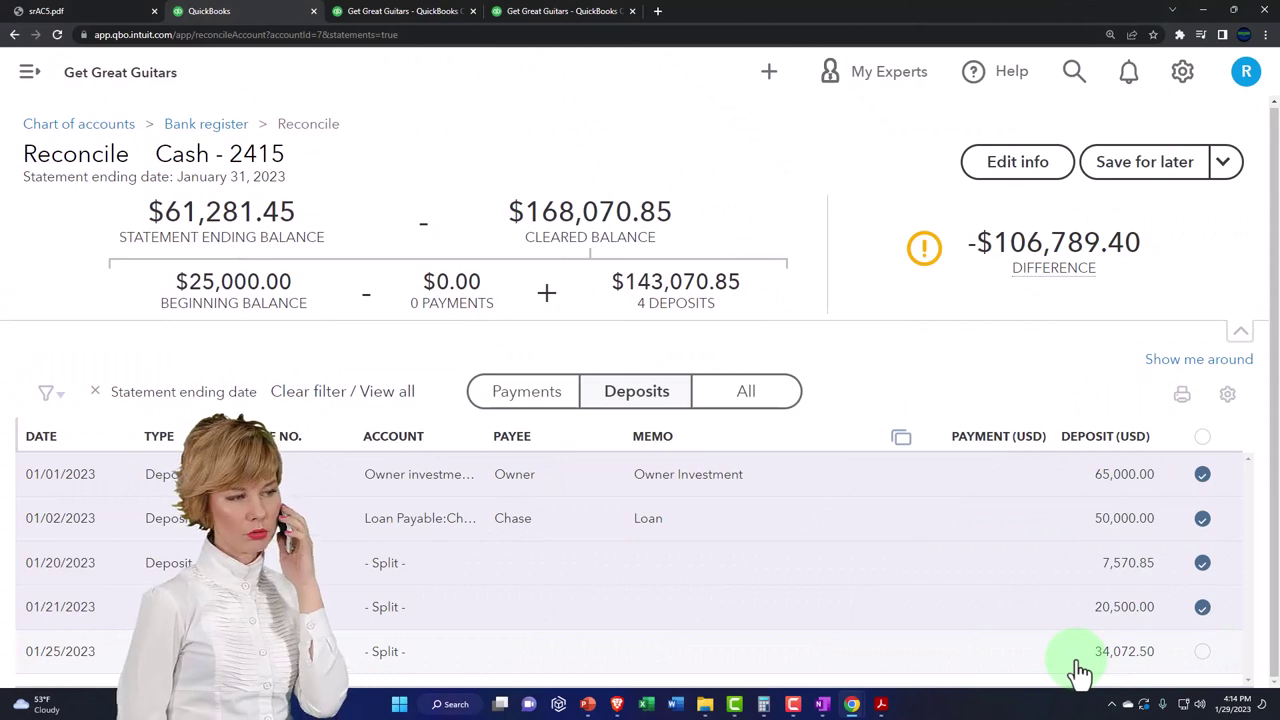
left_click(103, 12)
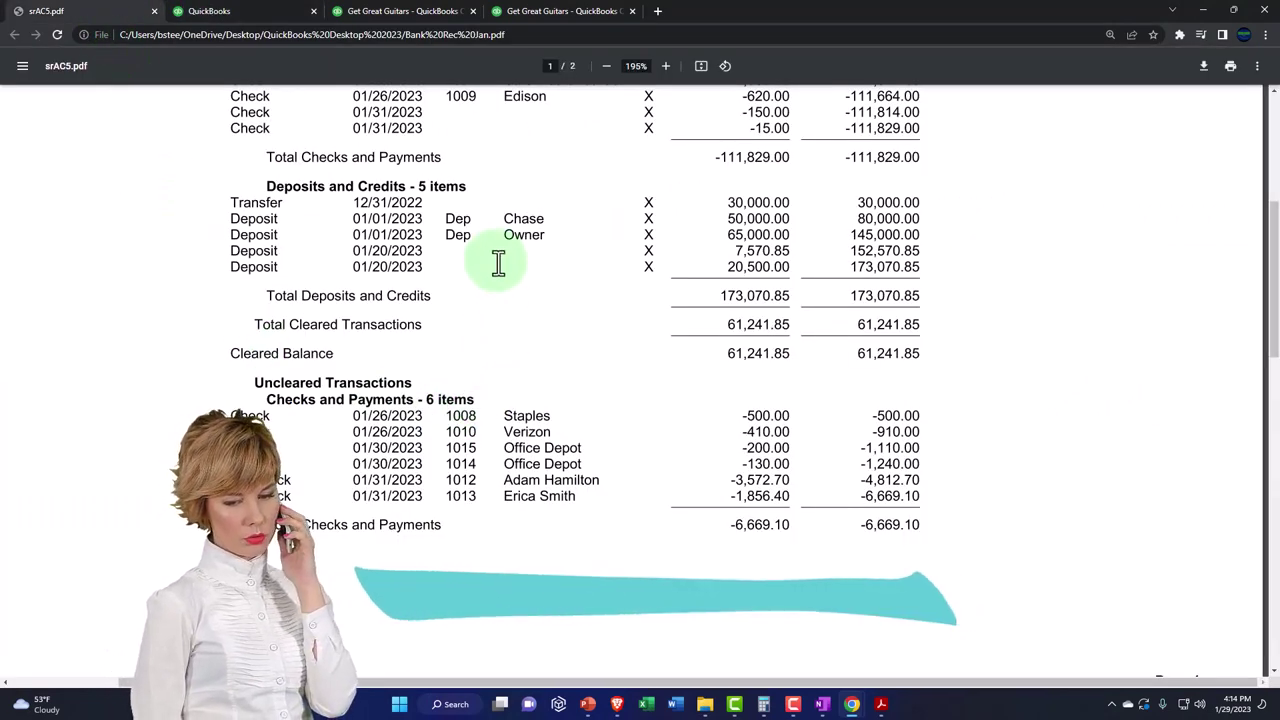
scroll(562, 457, "down", 5)
scroll(561, 457, "down", 1)
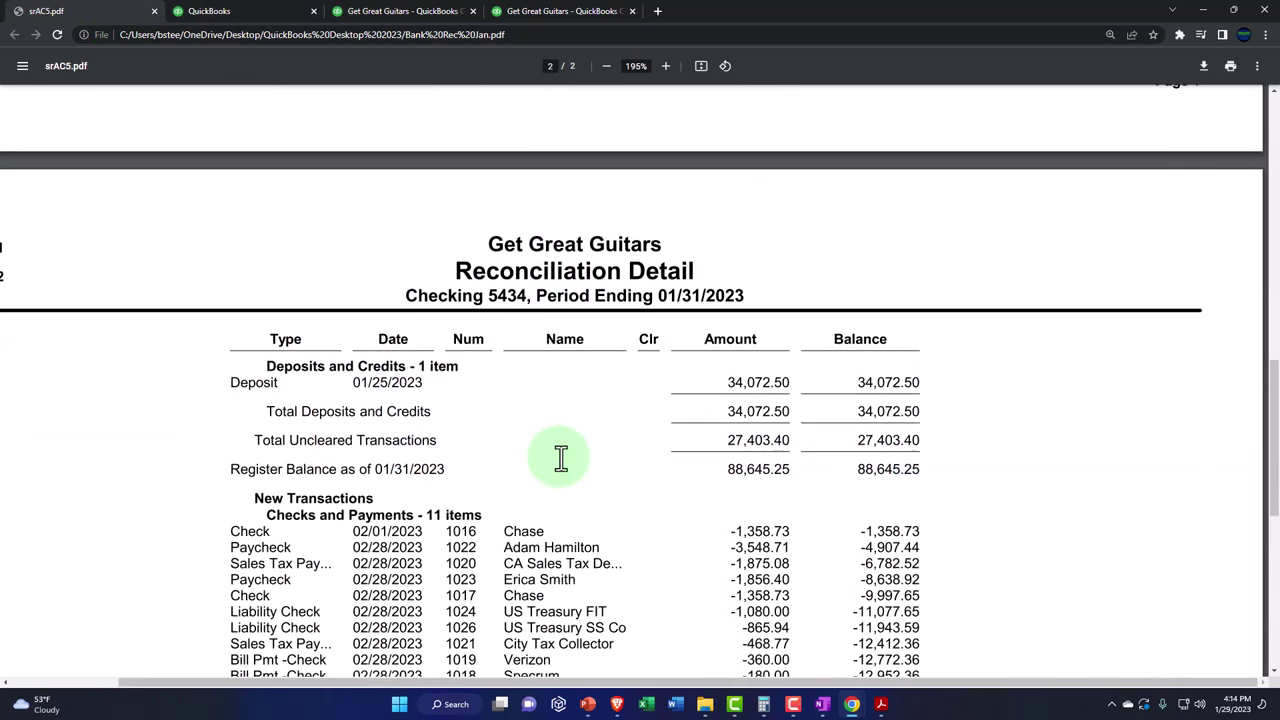
scroll(561, 457, "up", 4)
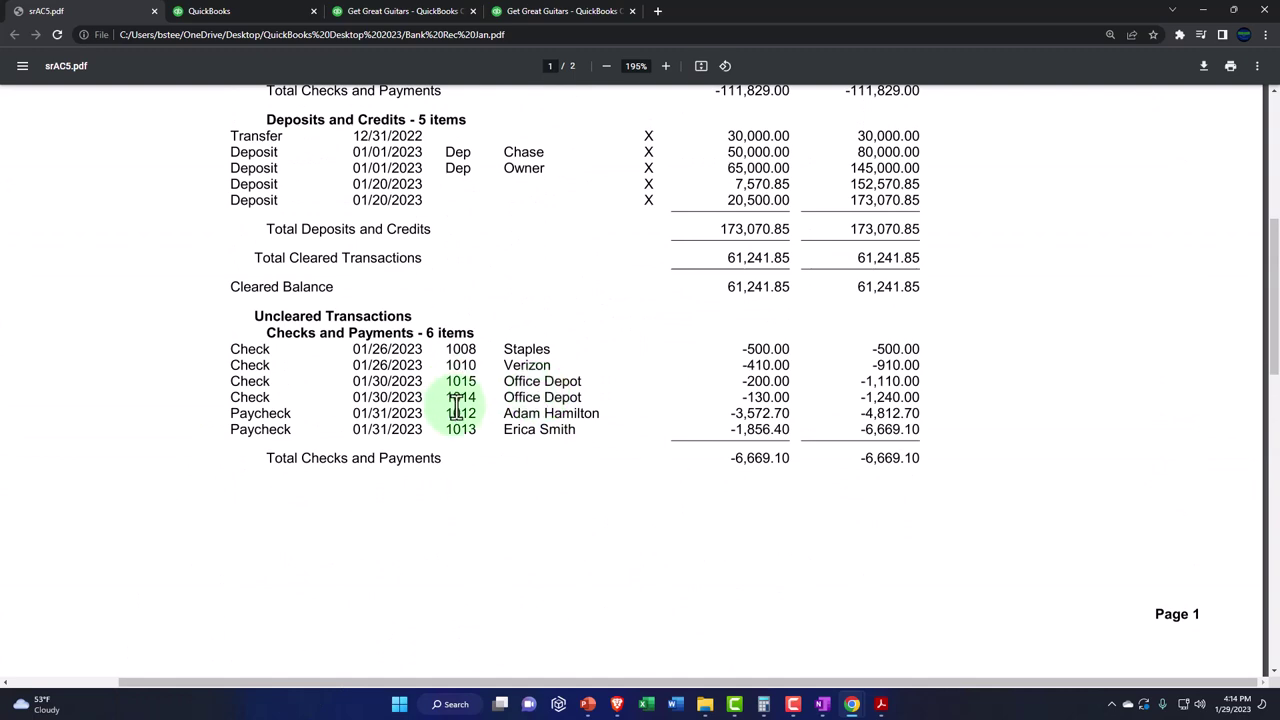
scroll(405, 240, "up", 1)
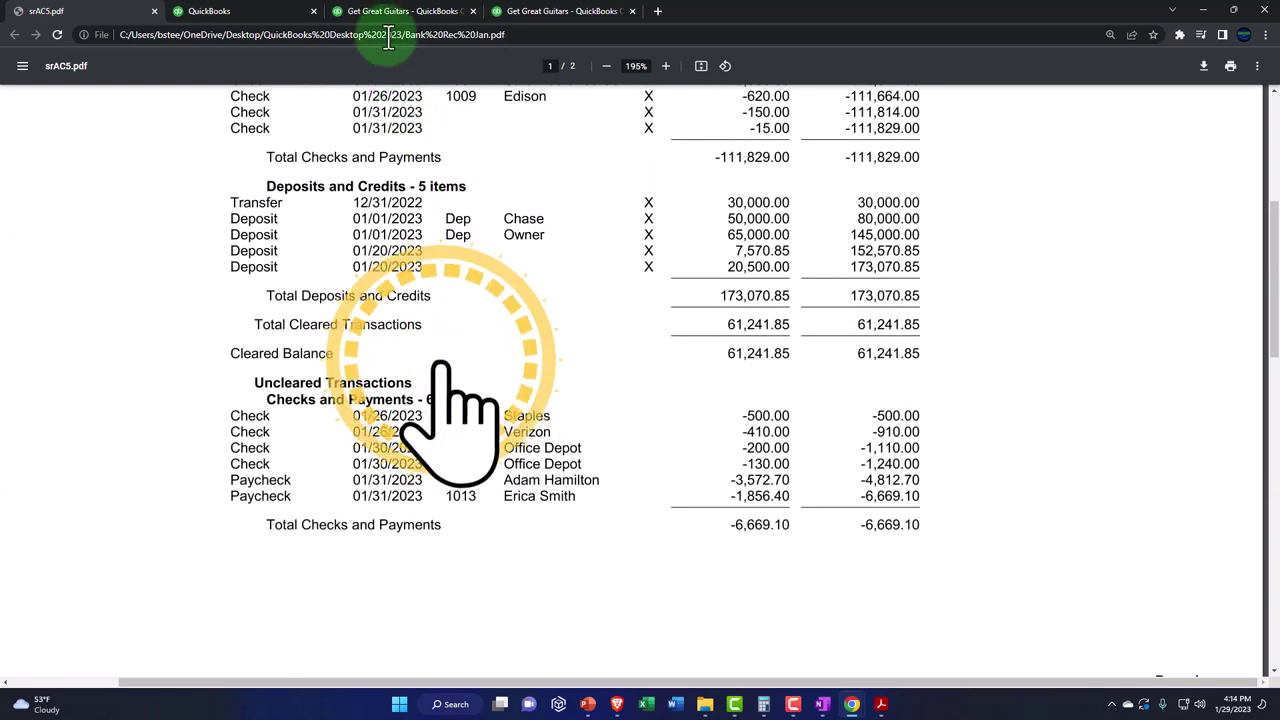
left_click(252, 14)
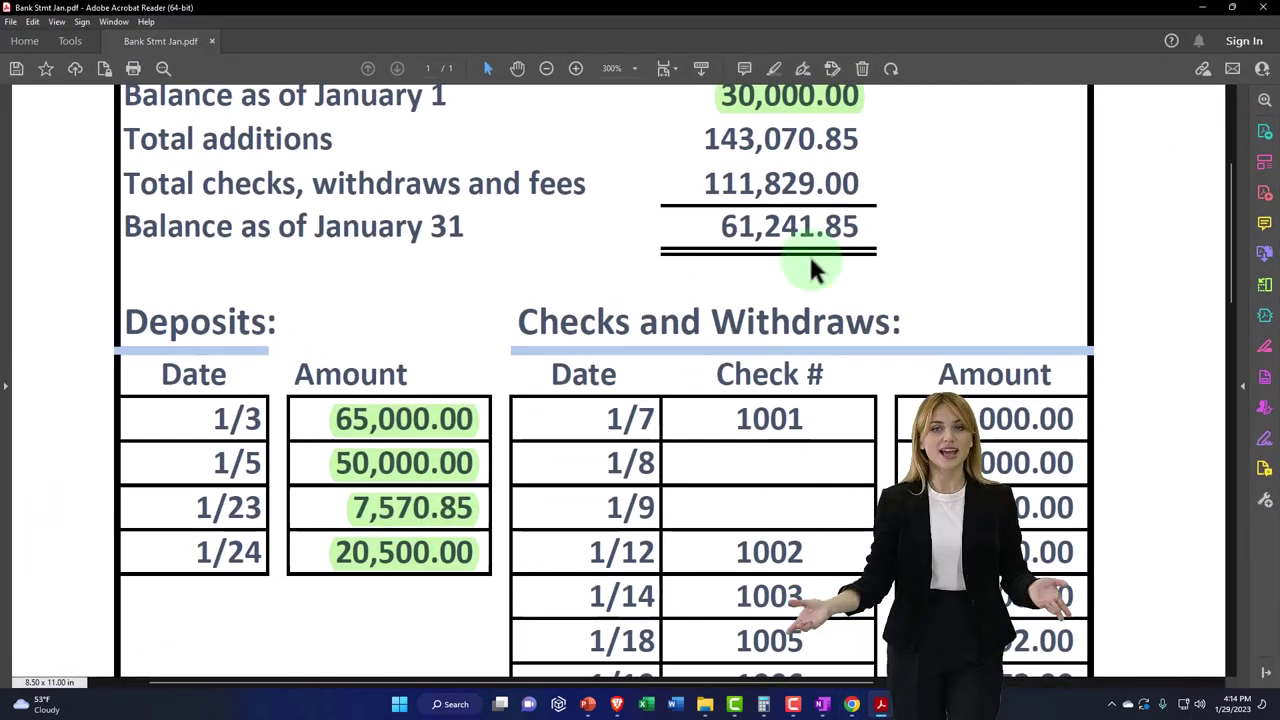
- Highlight the Total additions amount of 143,070.85 in Bank Stmt Jan.pdf
scroll(805, 230, "up", 2)
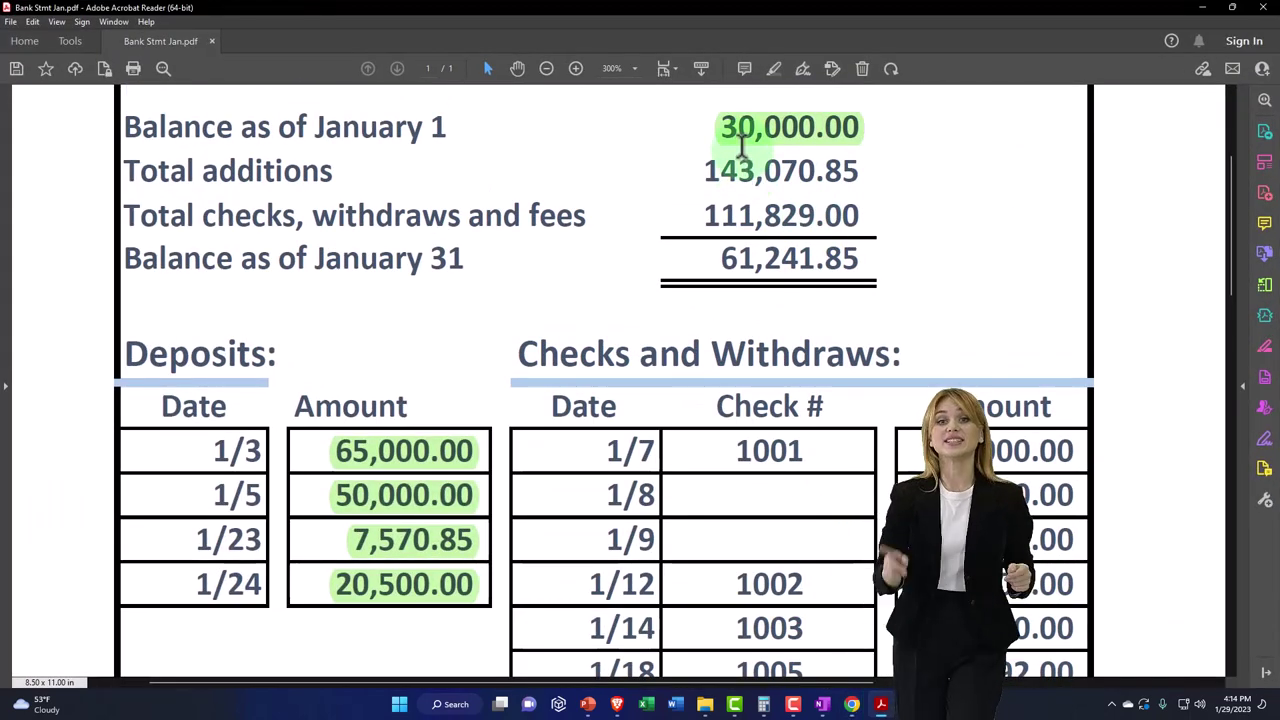
left_click_drag(707, 171, 852, 171)
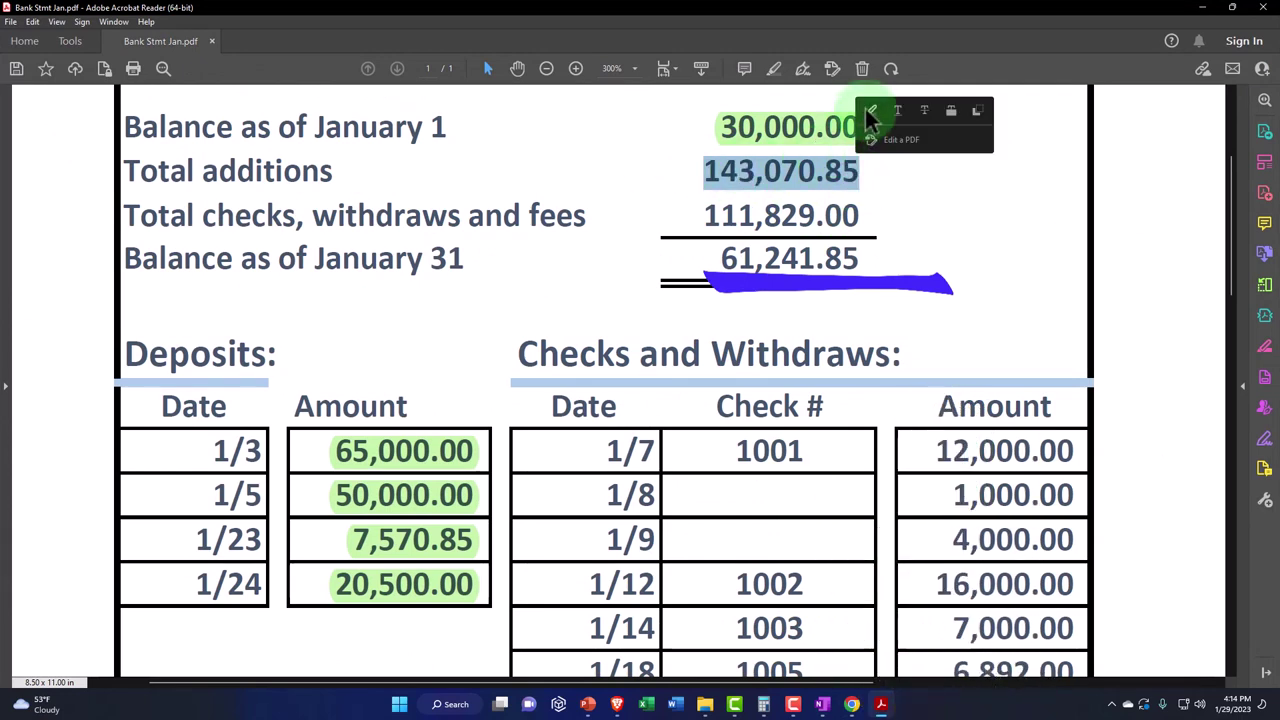
left_click(870, 111)
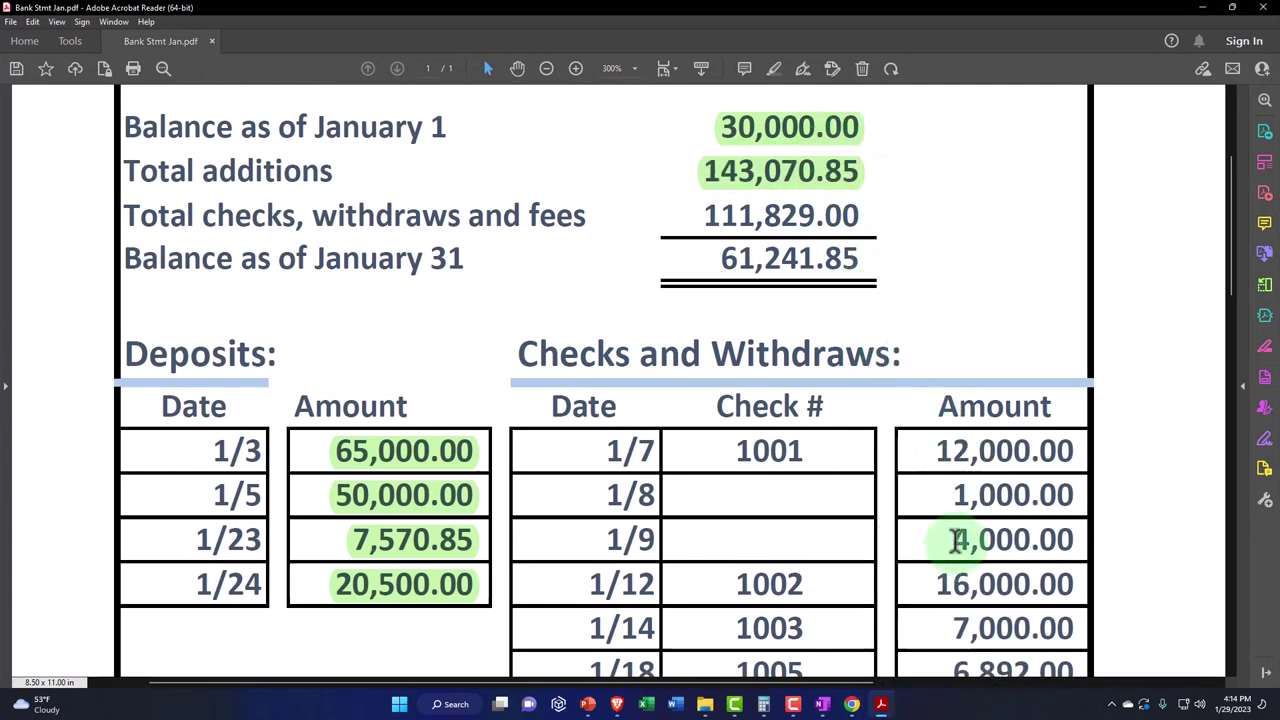
- Compare the cleared deposits total and beginning balance in QuickBooks with Bank Stmt Jan.pdf, and save the reconciliation for later
left_click(882, 705)
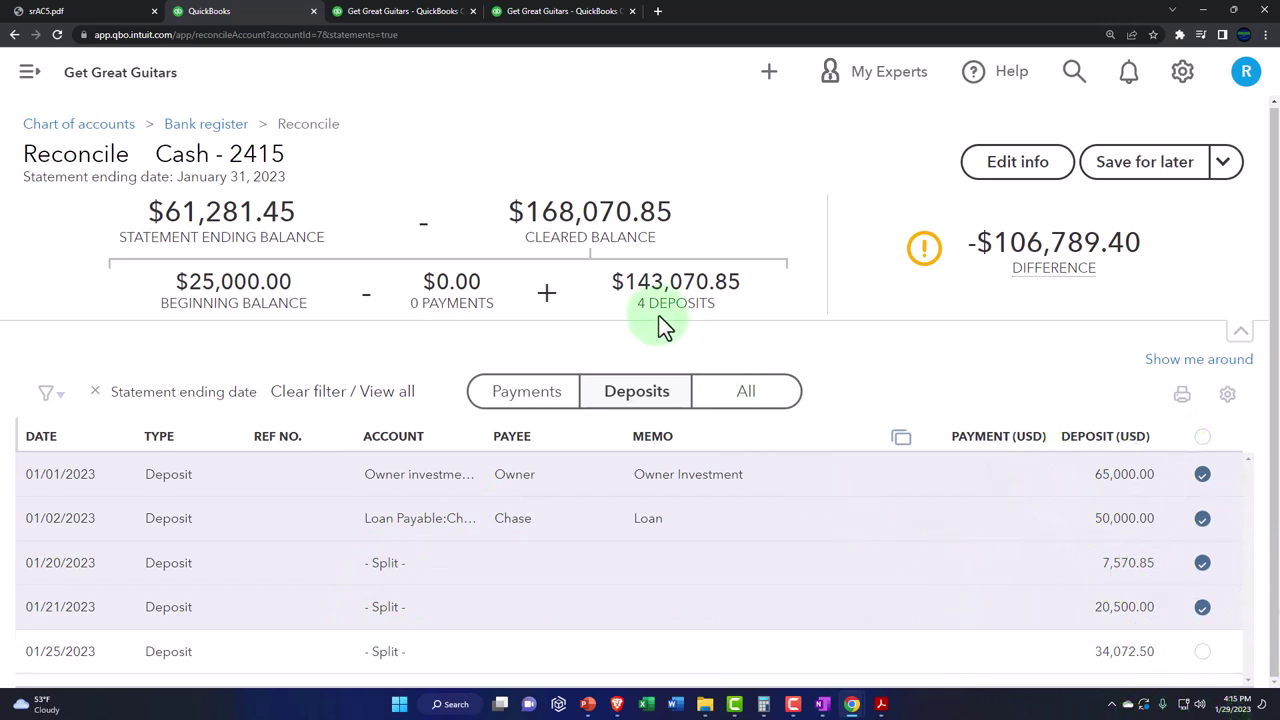
left_click(1205, 562)
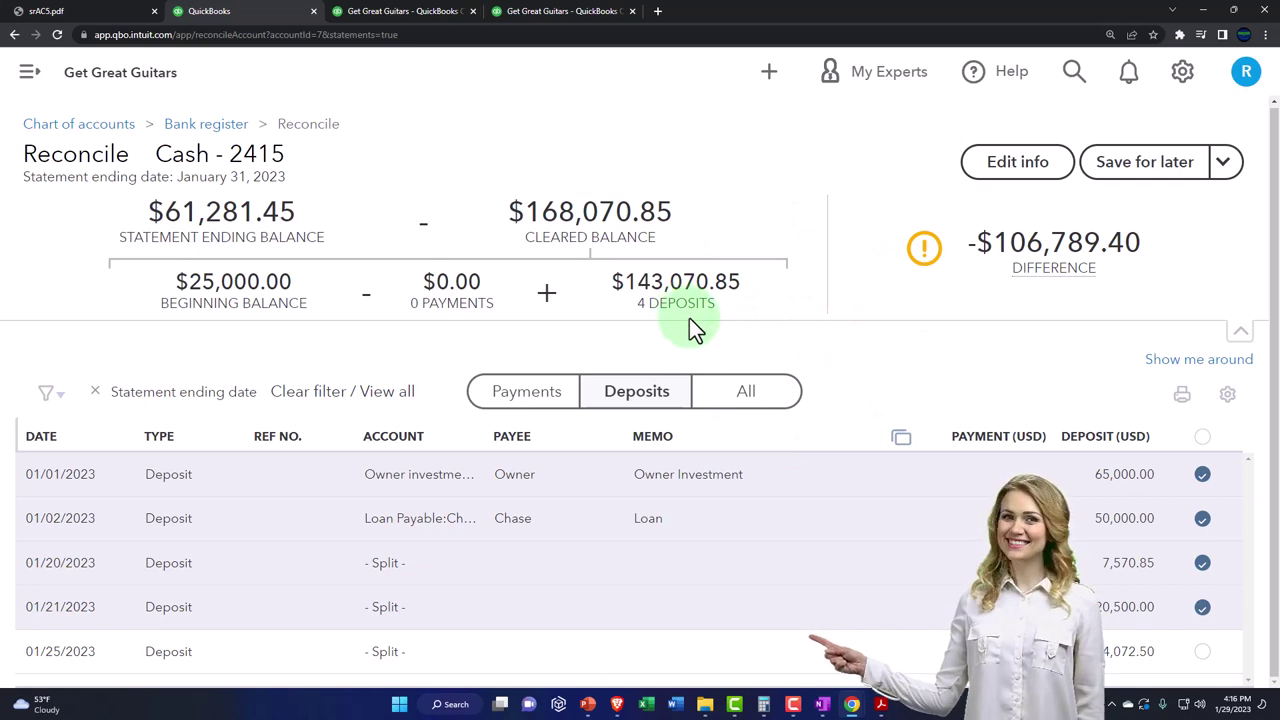
left_click(880, 704)
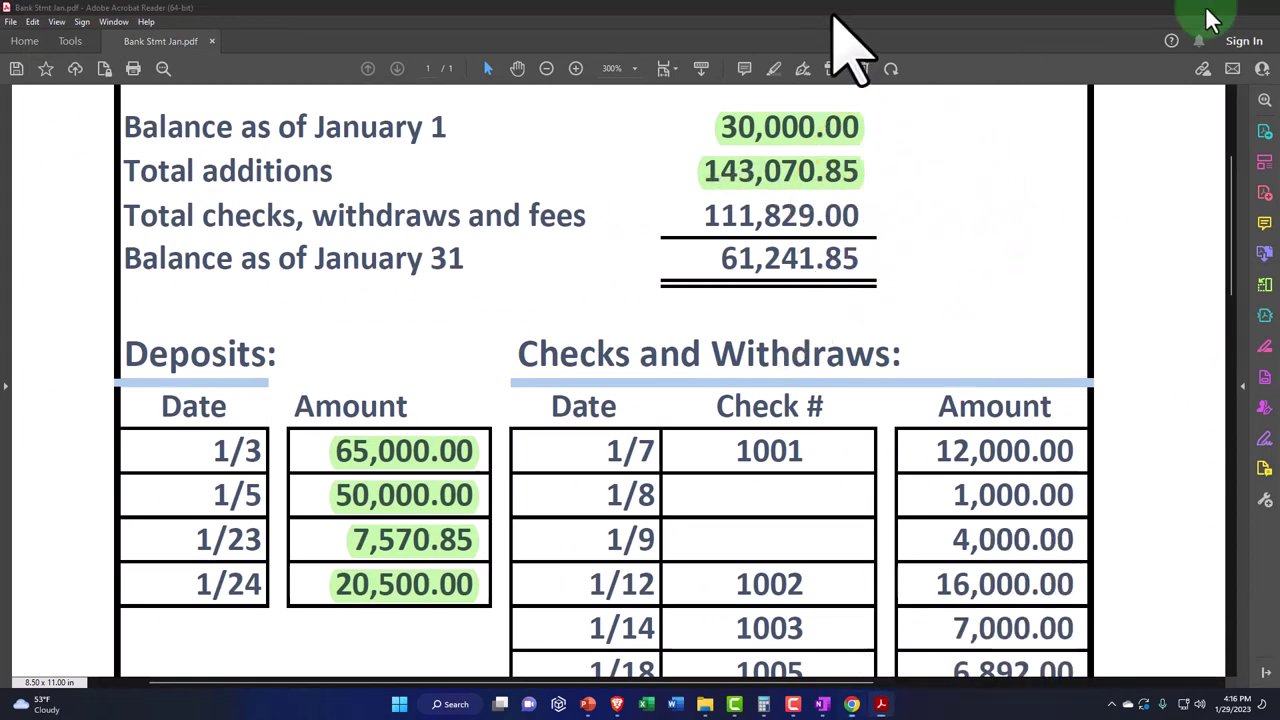
key("alt+Tab")
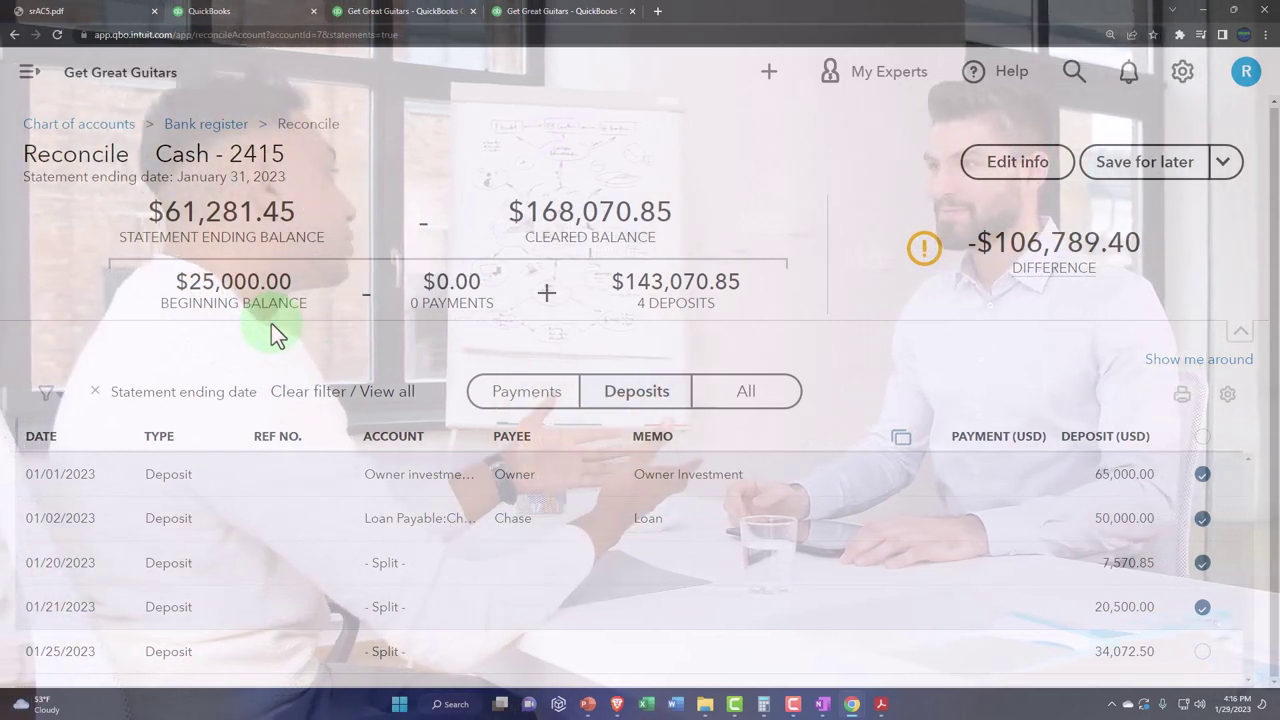
left_click(1180, 482)
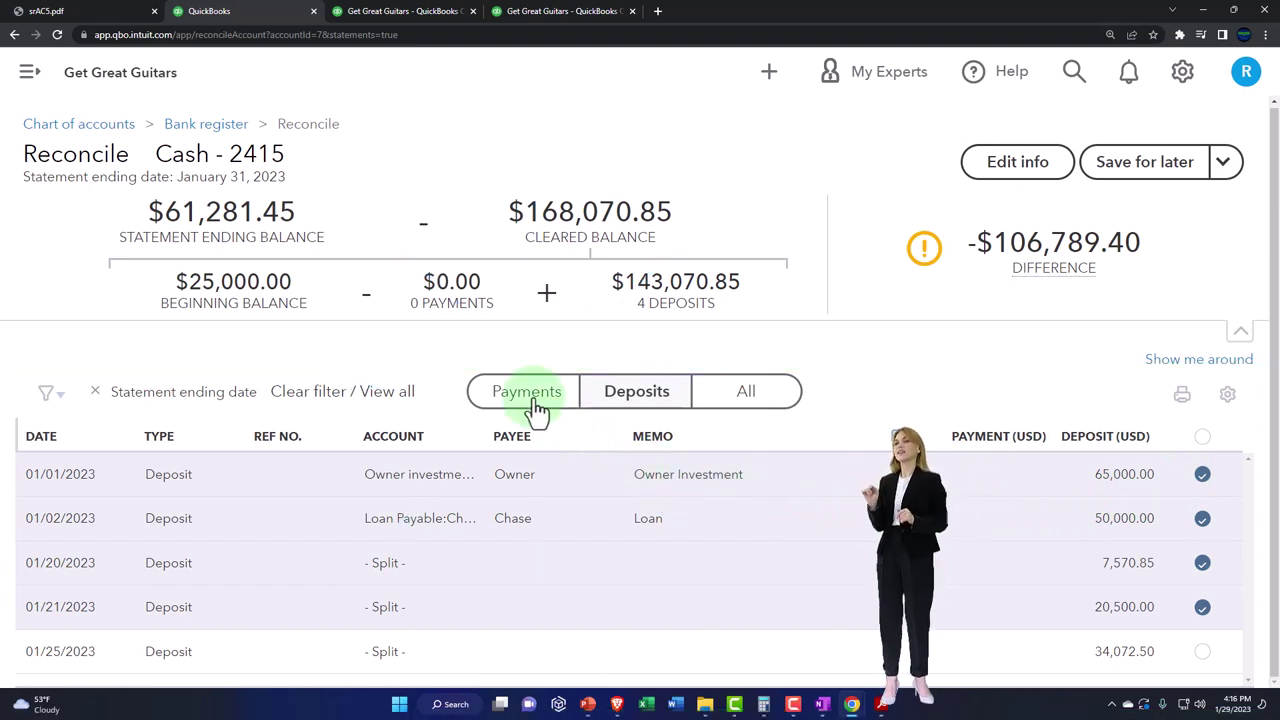
left_click(1163, 178)
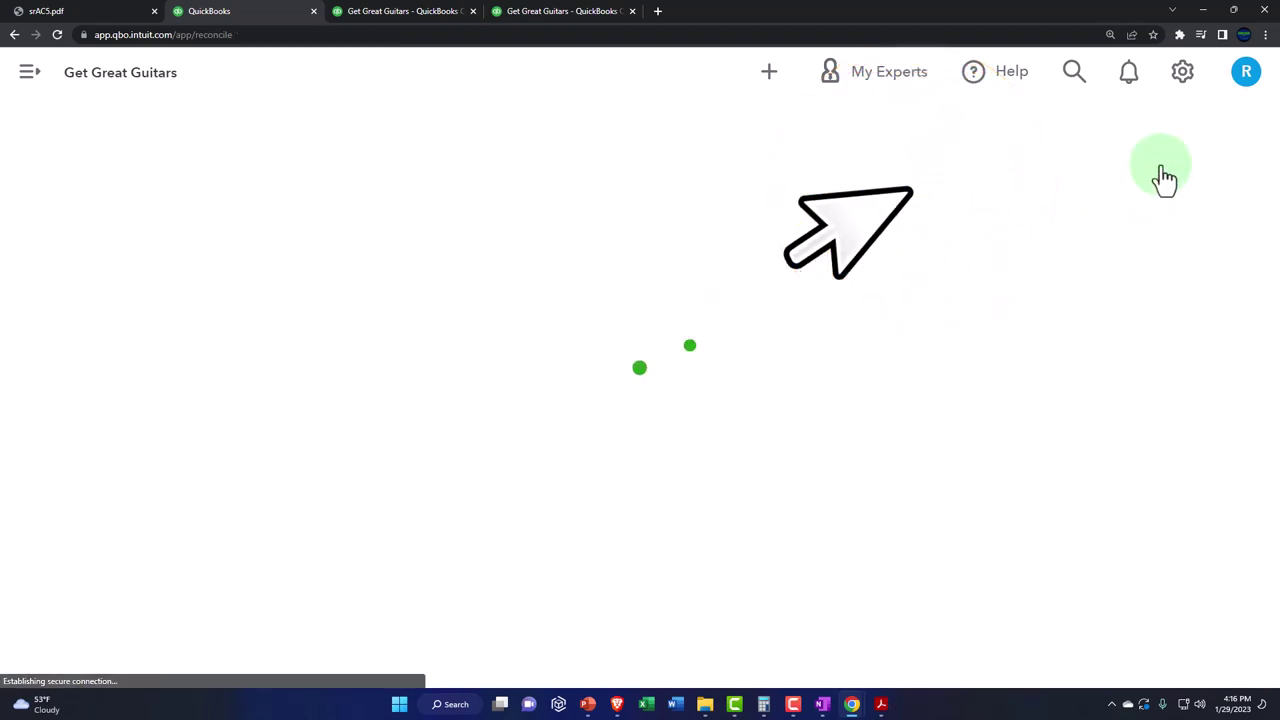